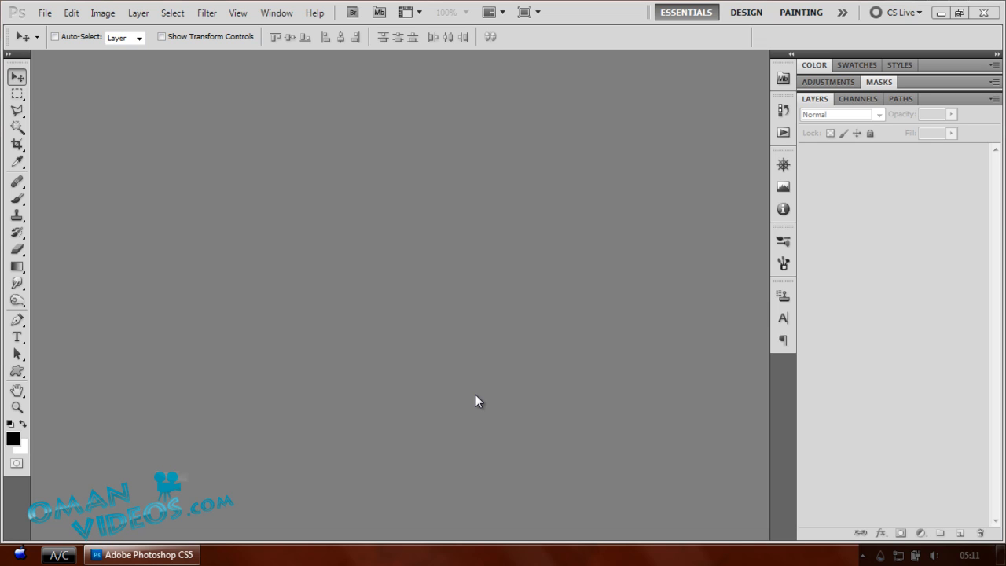
Create a new white 1366×768 px, 72 ppi document named 'New Year'
click(45, 13)
click(60, 28)
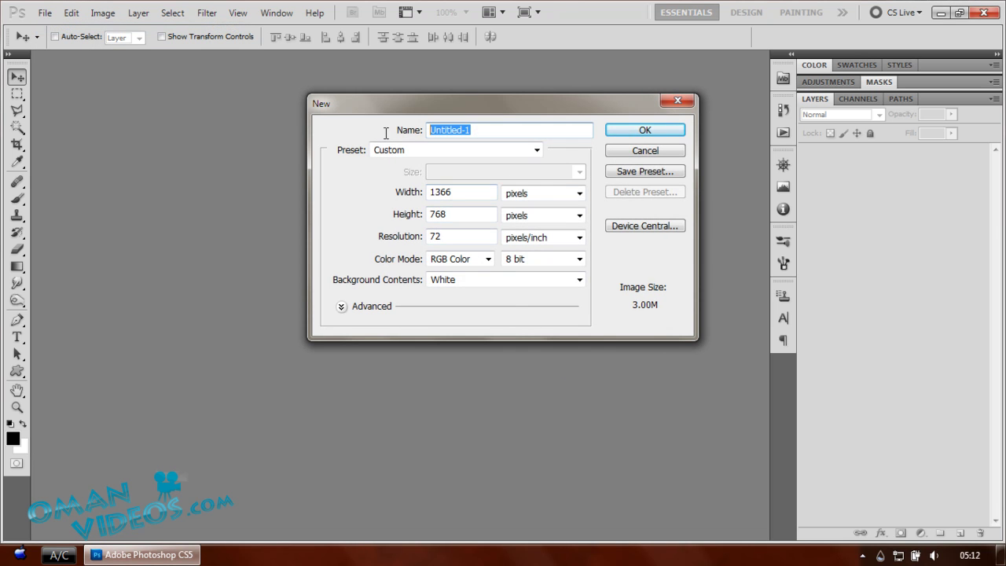
text(New Year)
click(641, 131)
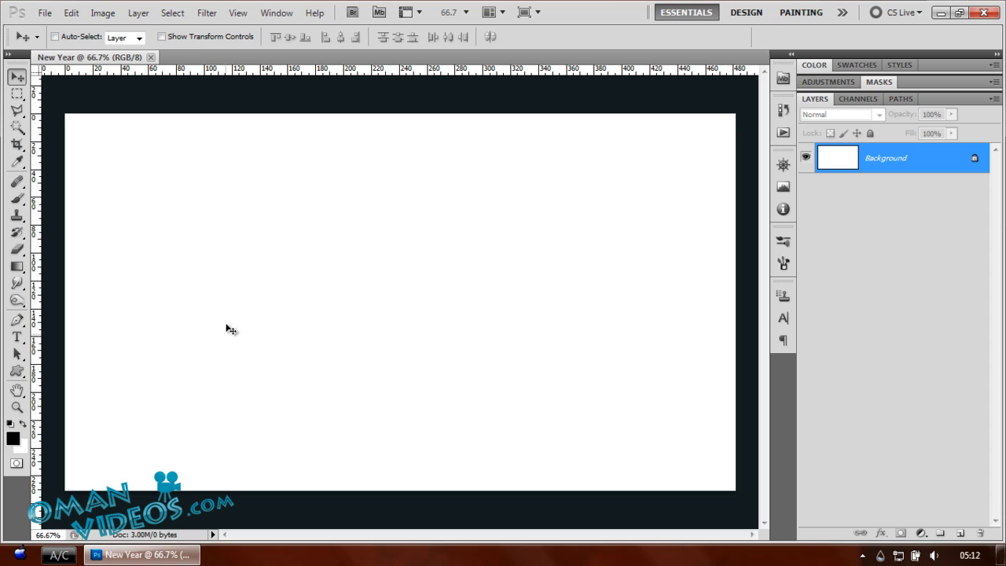
Open the Gradient Editor and start from the dark brown gradient preset
click(18, 268)
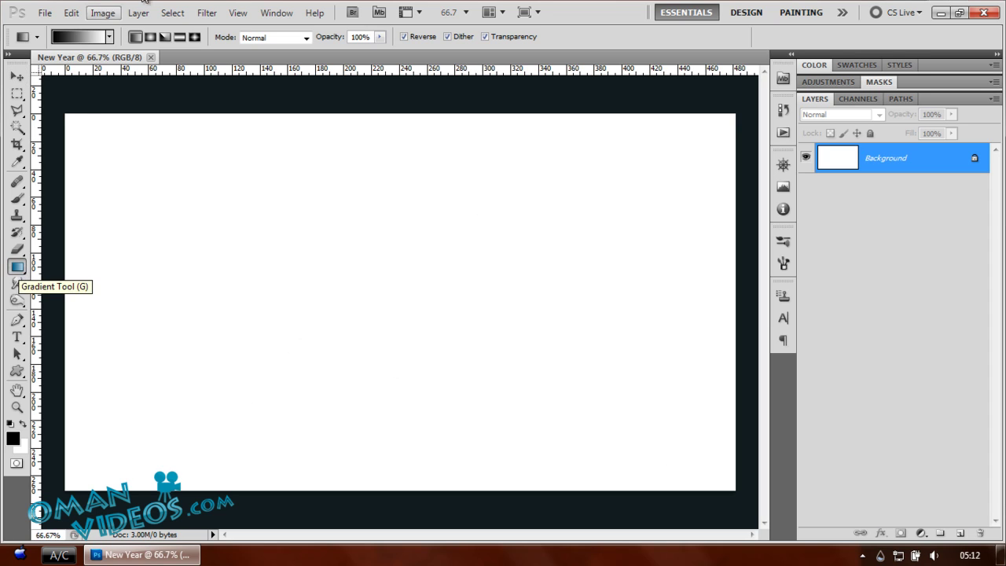
click(89, 39)
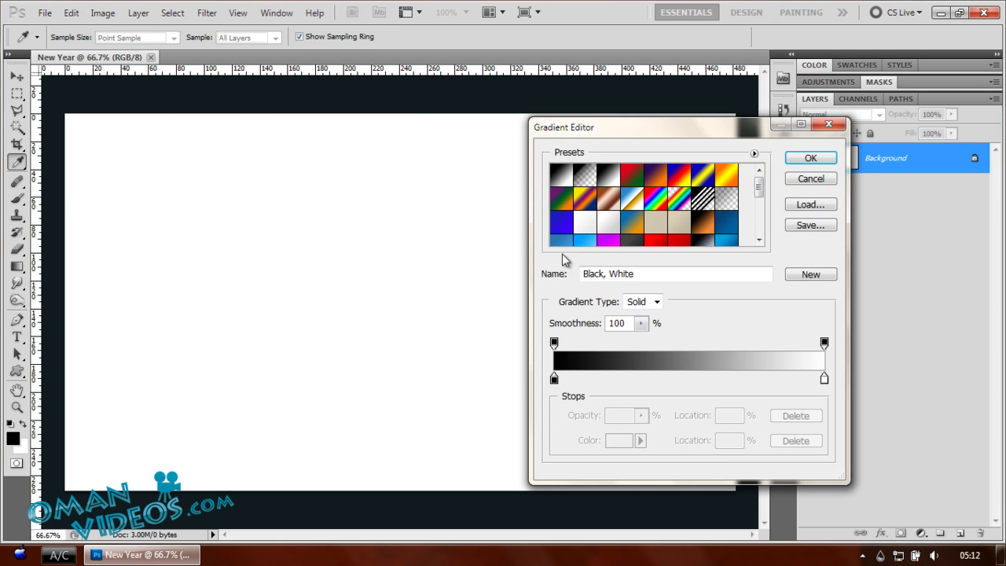
drag(760, 192, 771, 227)
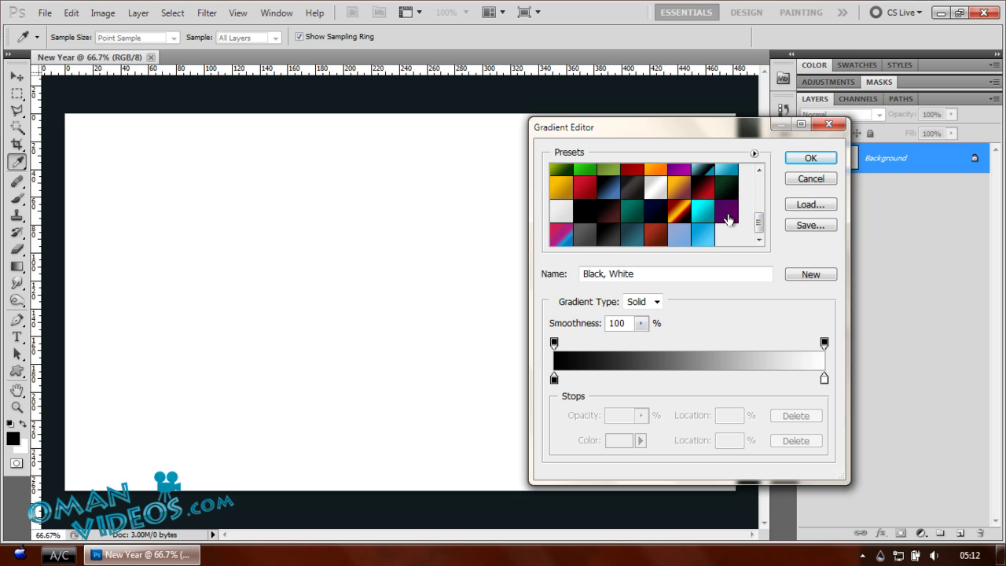
drag(759, 232, 759, 210)
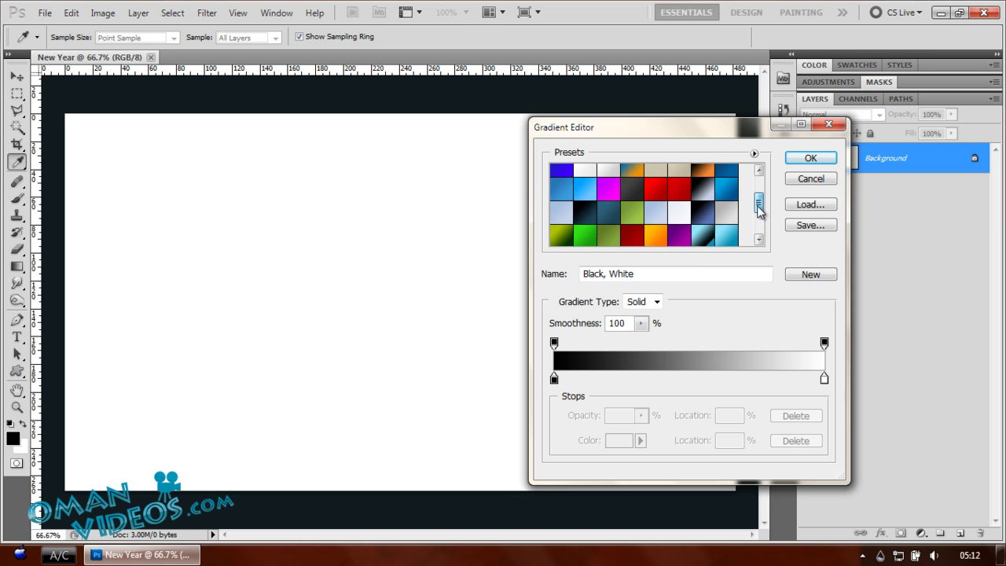
scroll(644, 233, down, 3)
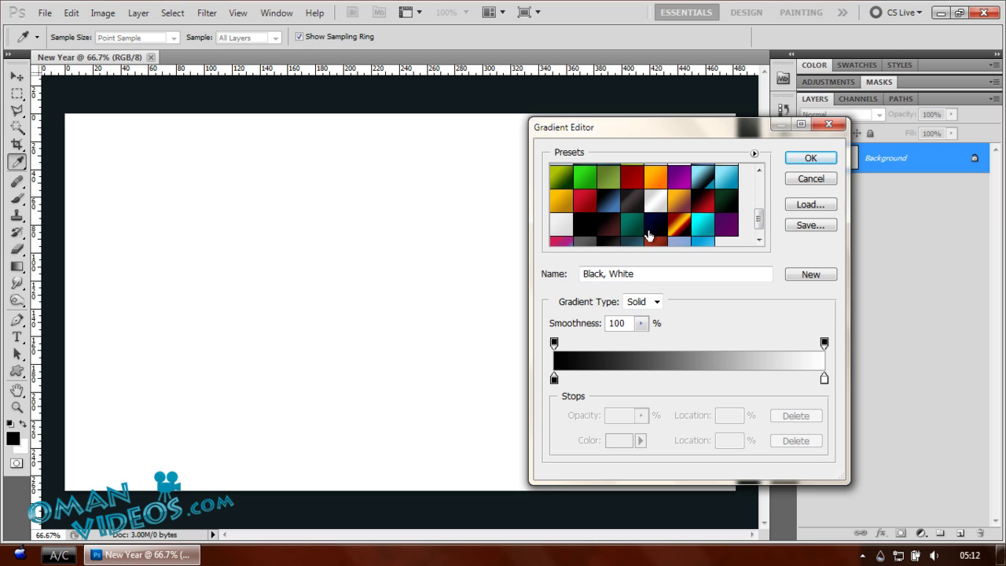
scroll(652, 236, down, 1)
click(617, 221)
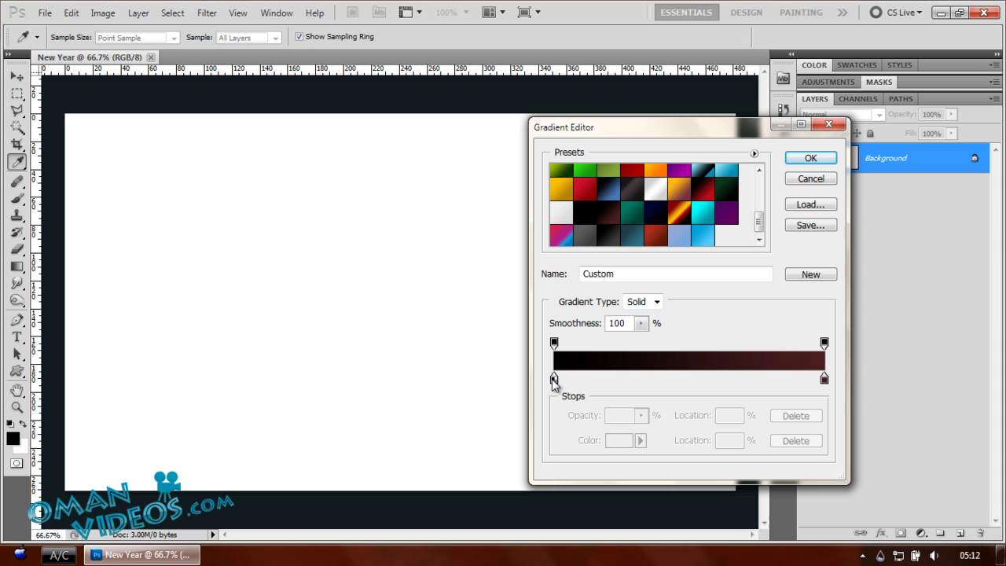
Rearrange the colour stops, removing the black one, and make the start stop deep red
drag(825, 379, 724, 380)
drag(804, 380, 824, 379)
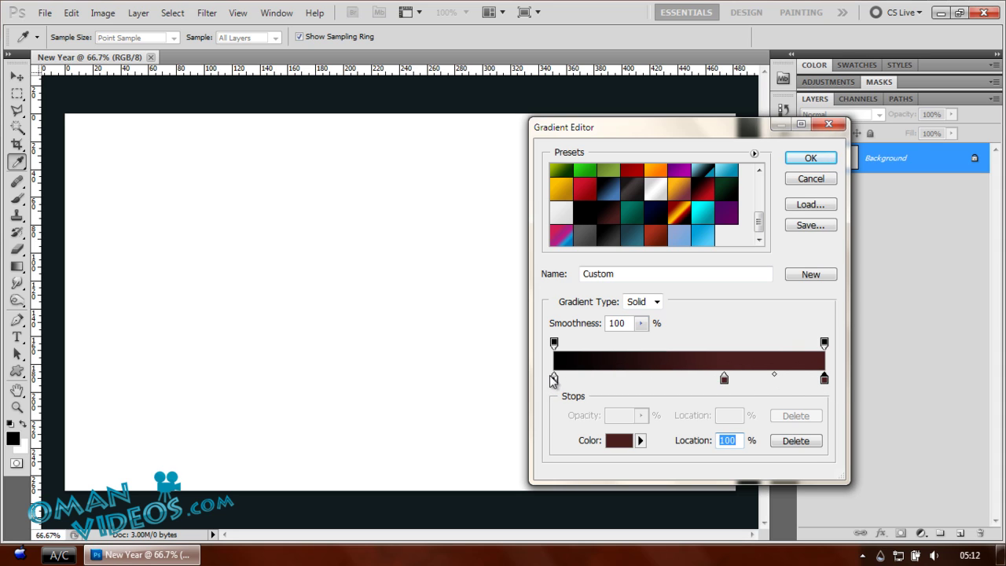
drag(553, 380, 556, 417)
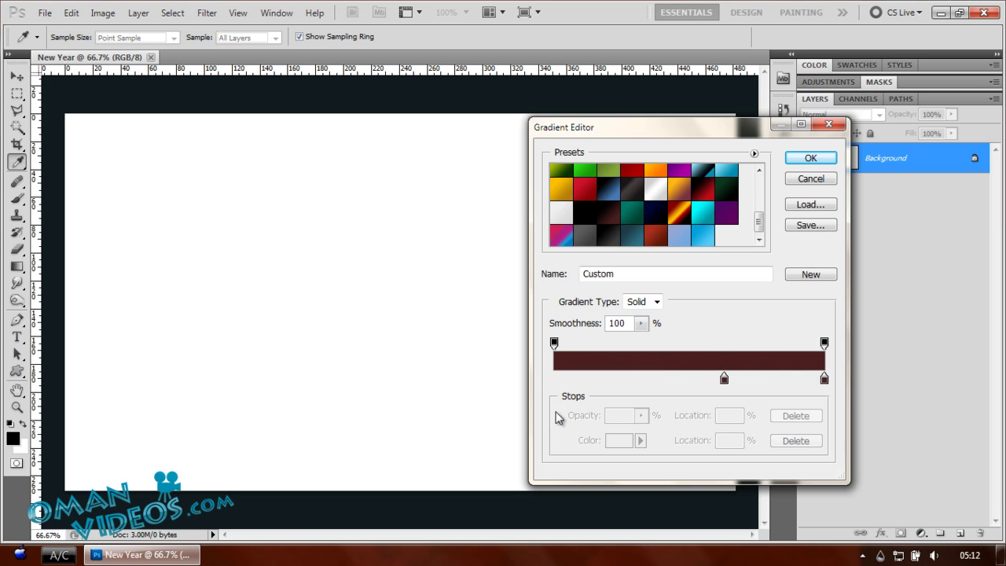
drag(724, 383, 554, 382)
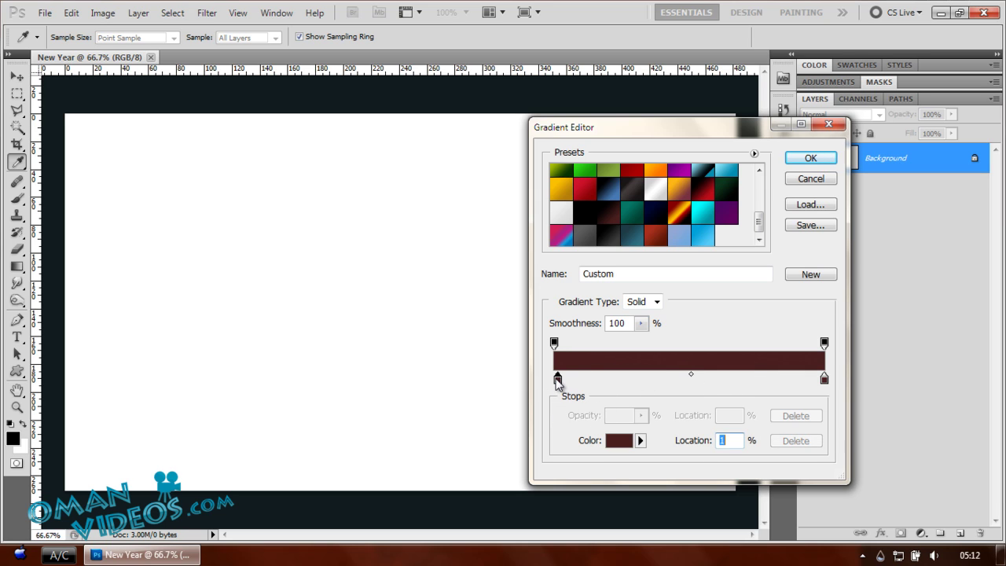
double_click(554, 380)
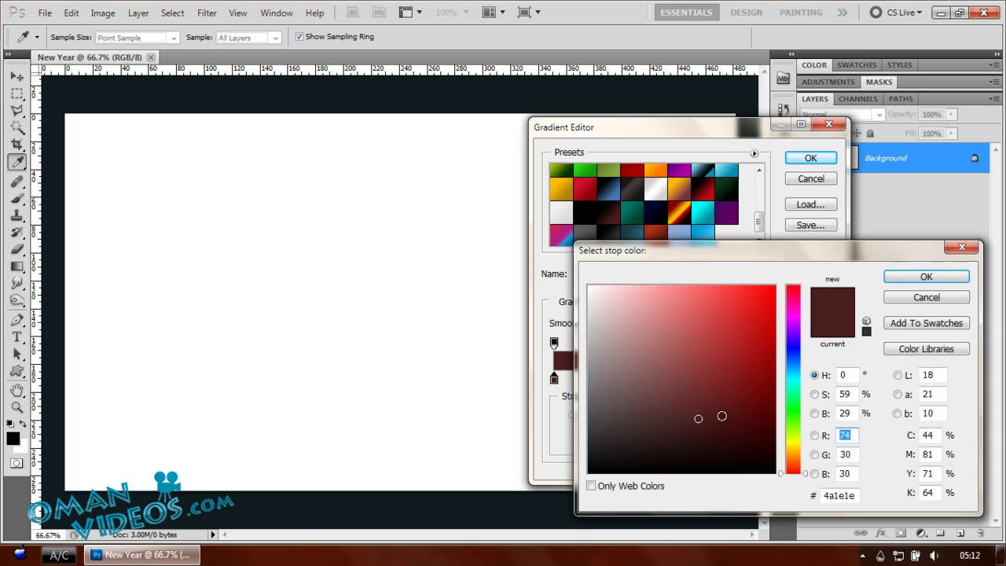
drag(699, 416, 698, 434)
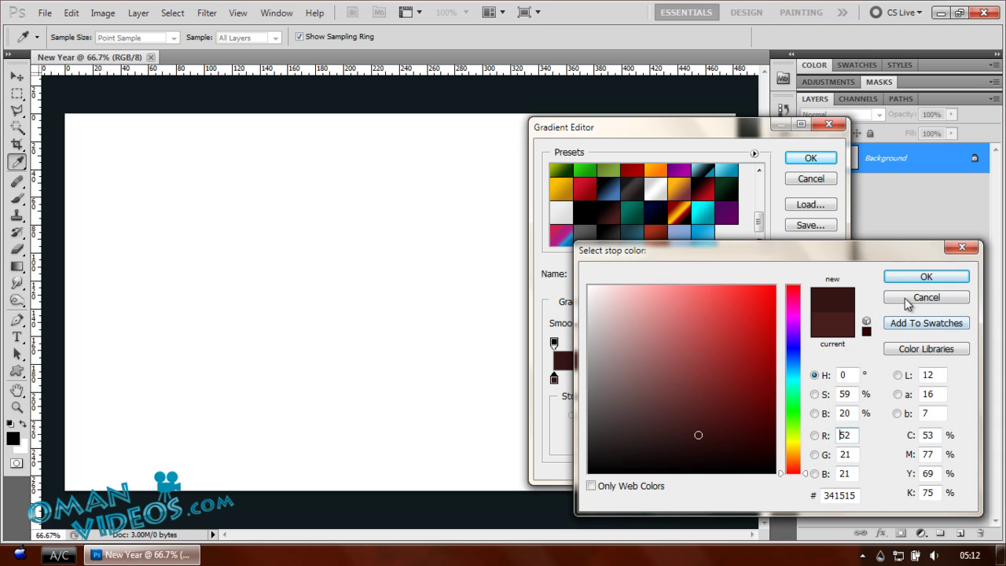
click(908, 280)
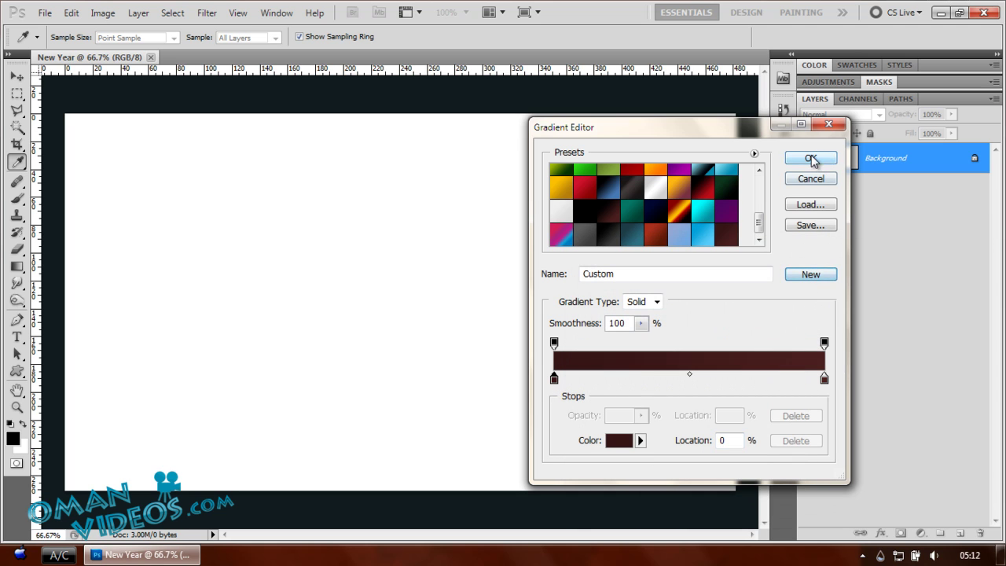
click(810, 157)
Fill the background with a radial gradient from the upper centre, then add an empty layer
click(150, 37)
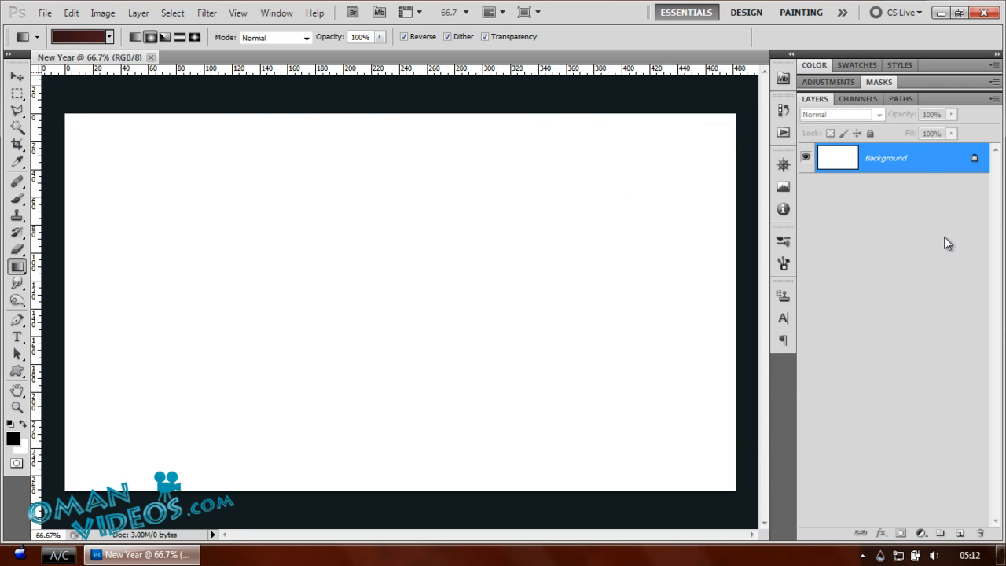
drag(330, 246, 653, 453)
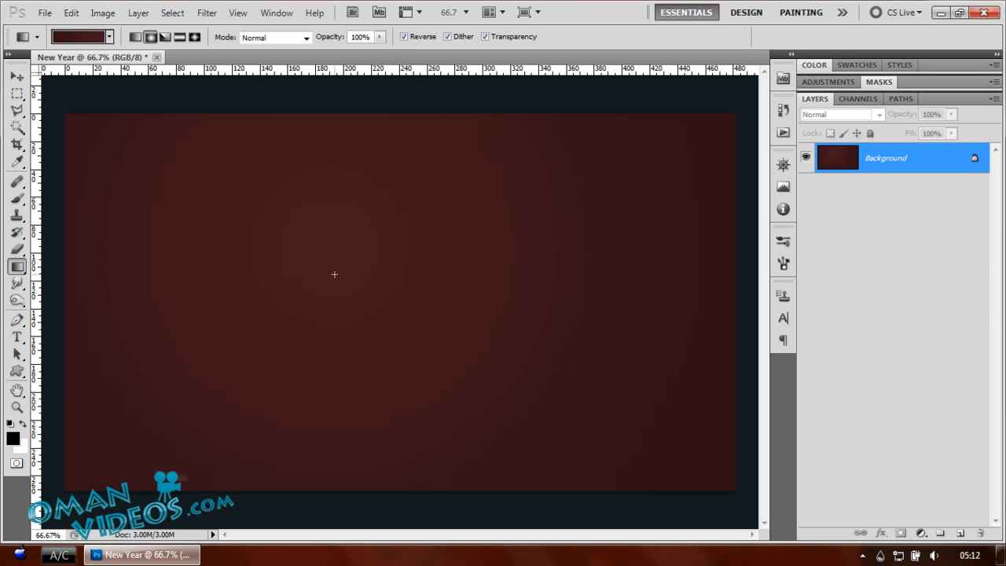
key(ctrl+z)
drag(343, 218, 519, 420)
click(959, 532)
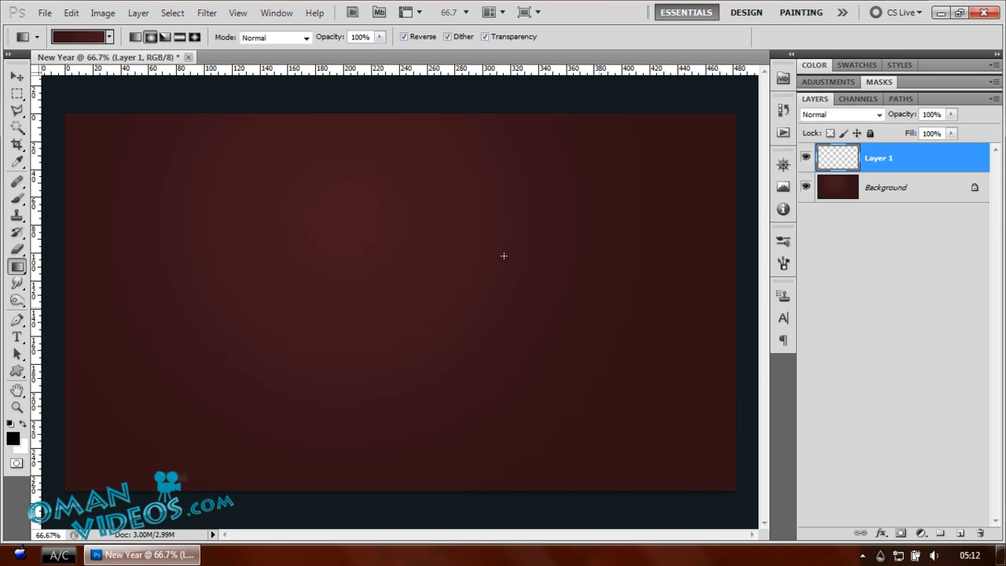
Set the Paint Bucket to fill with a pattern instead of a colour
right_click(17, 266)
click(88, 279)
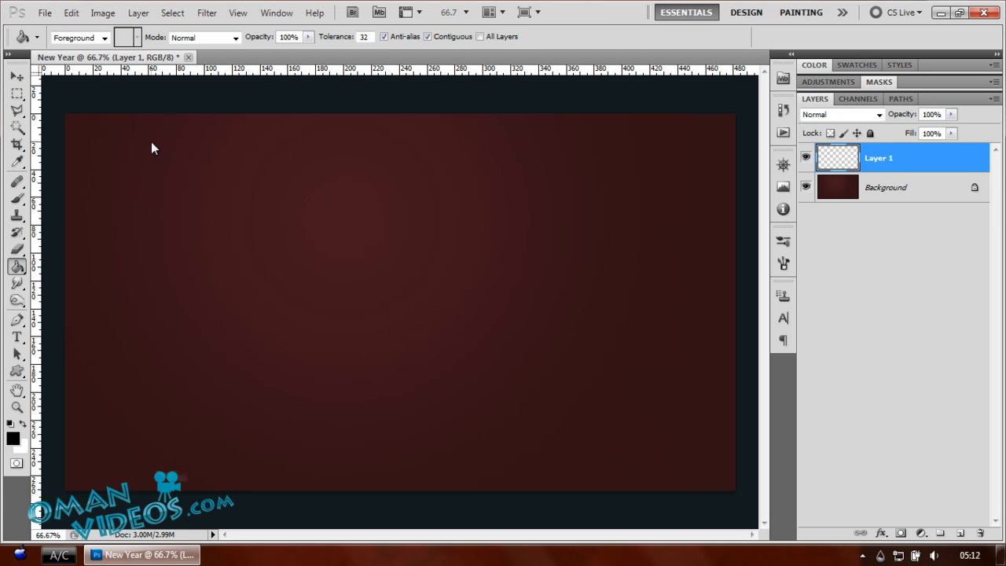
click(103, 38)
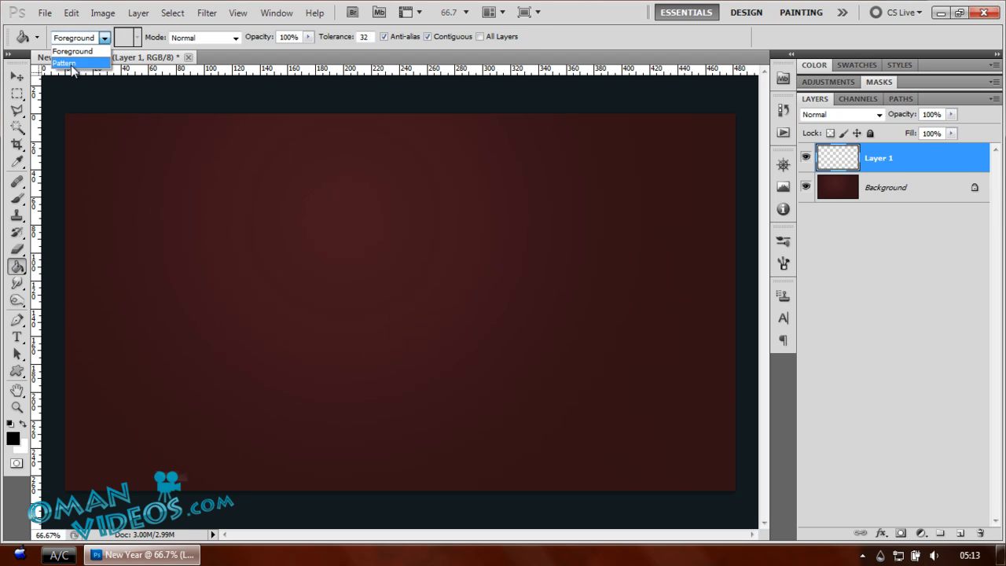
click(81, 64)
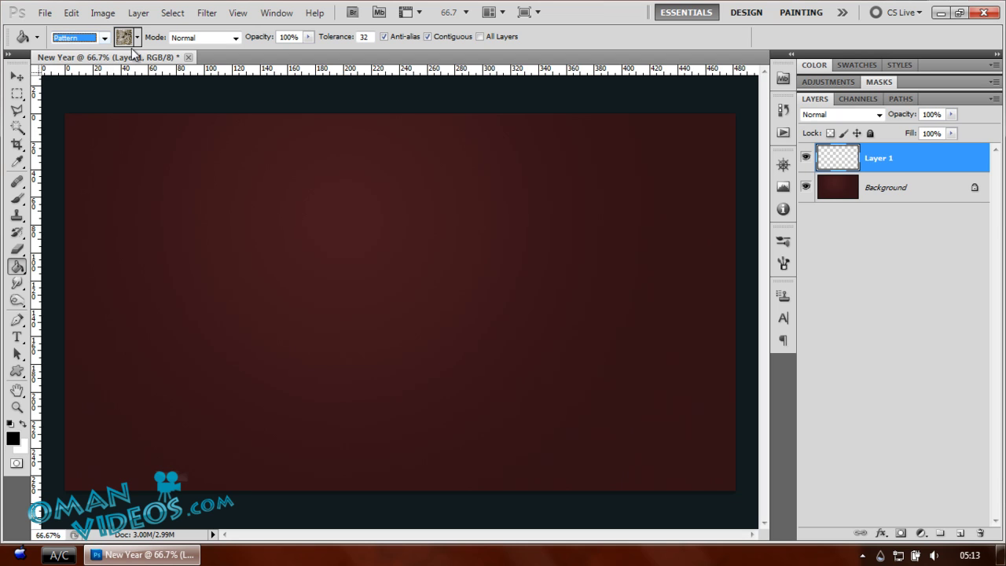
click(137, 38)
mouse_move(190, 90)
mouse_down()
mouse_move(191, 115)
mouse_move(195, 98)
mouse_up()
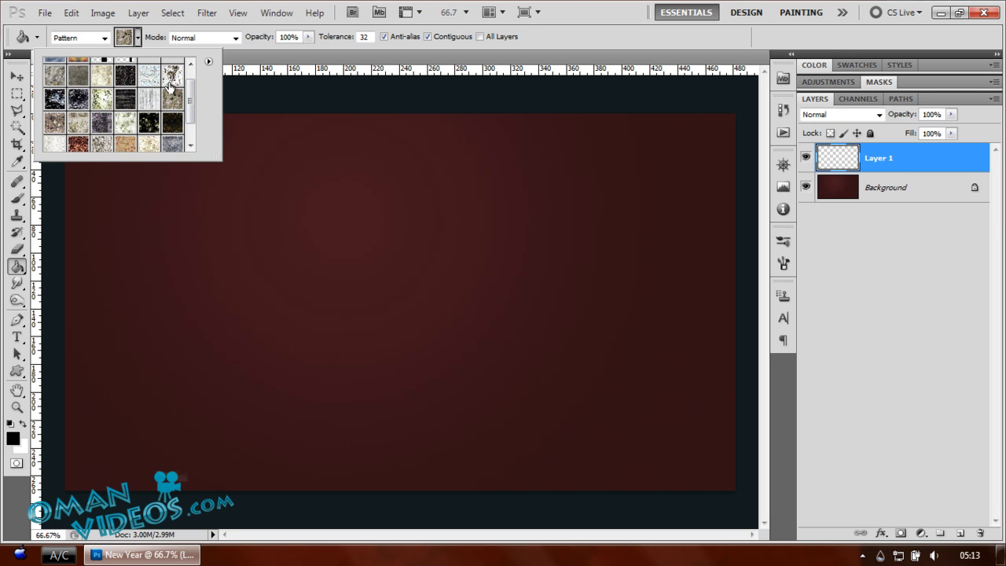
Fill Layer 1 with the beige marble pattern, replacing an initial speckled fill
click(125, 79)
click(324, 304)
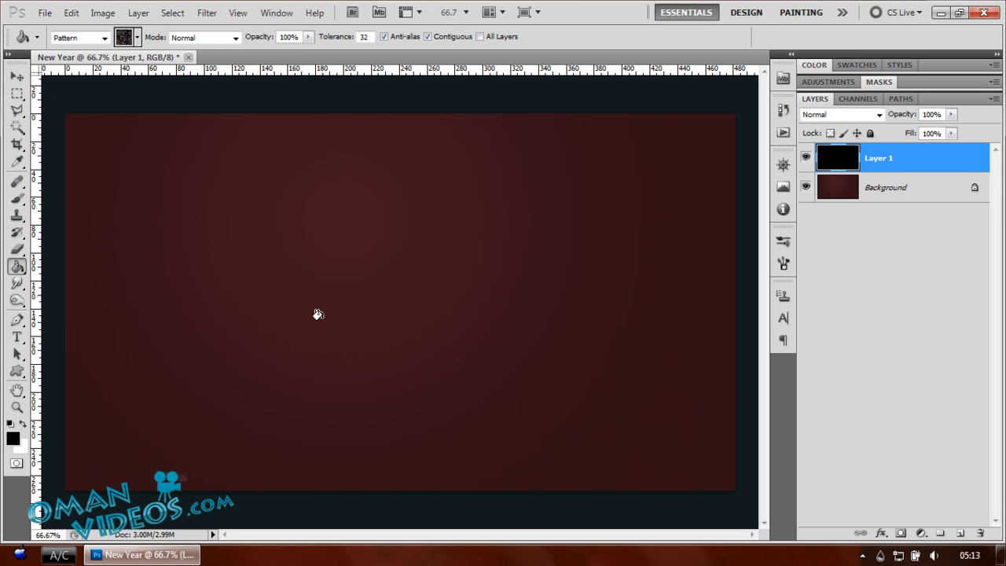
key(ctrl+z)
click(137, 38)
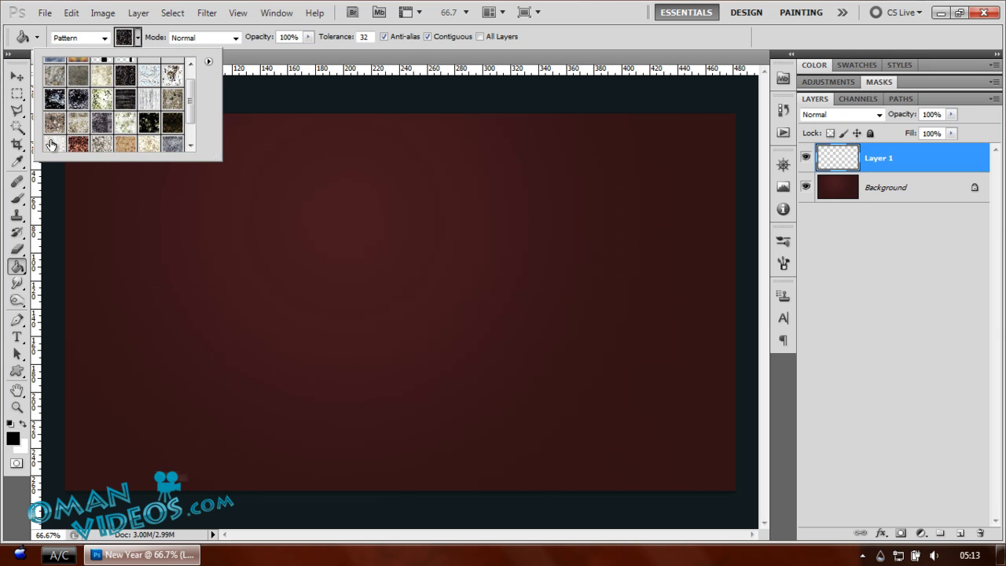
click(101, 75)
click(313, 223)
Set the marble layer to Overlay blend mode at 48% opacity
key(v)
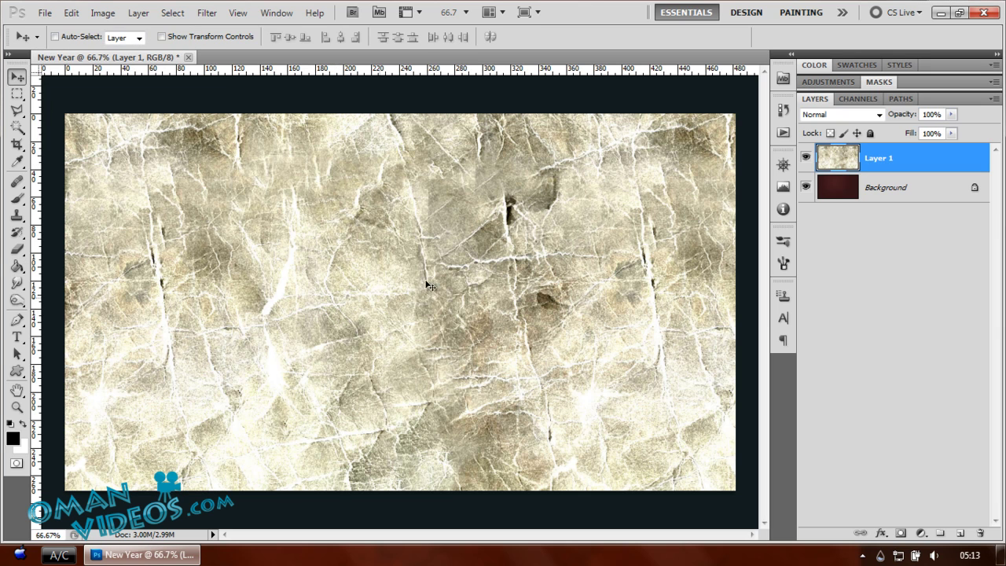
click(833, 113)
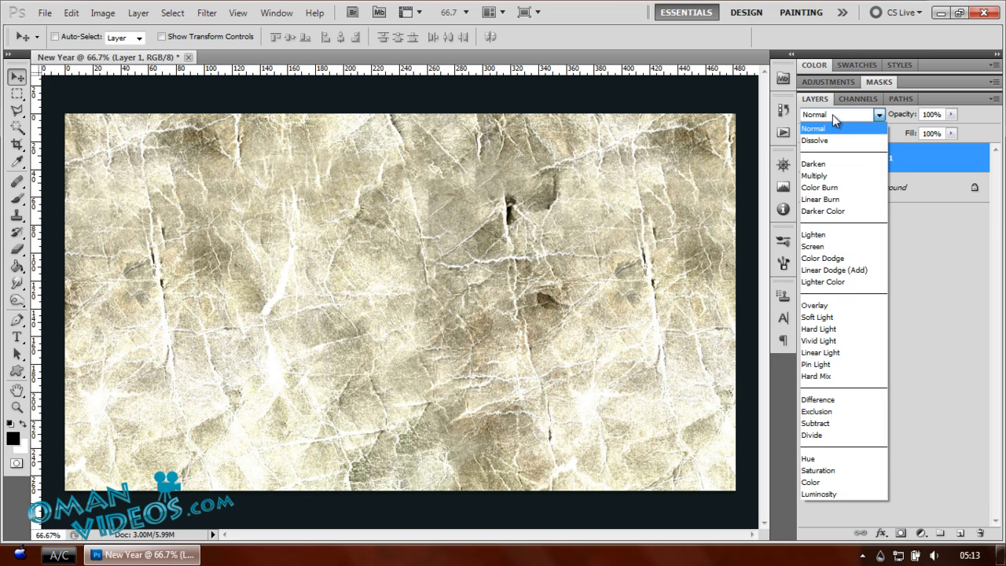
click(839, 318)
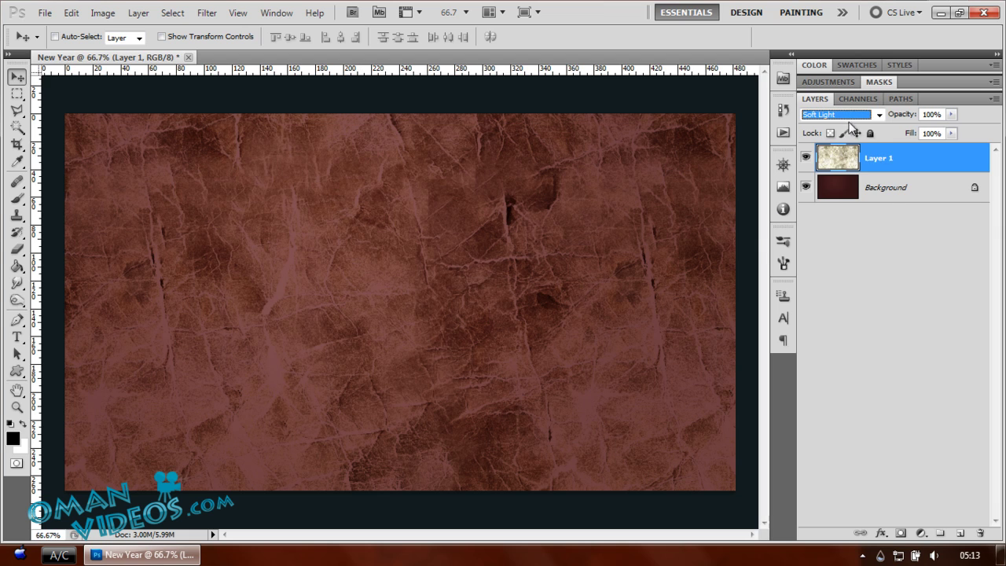
click(836, 114)
click(839, 306)
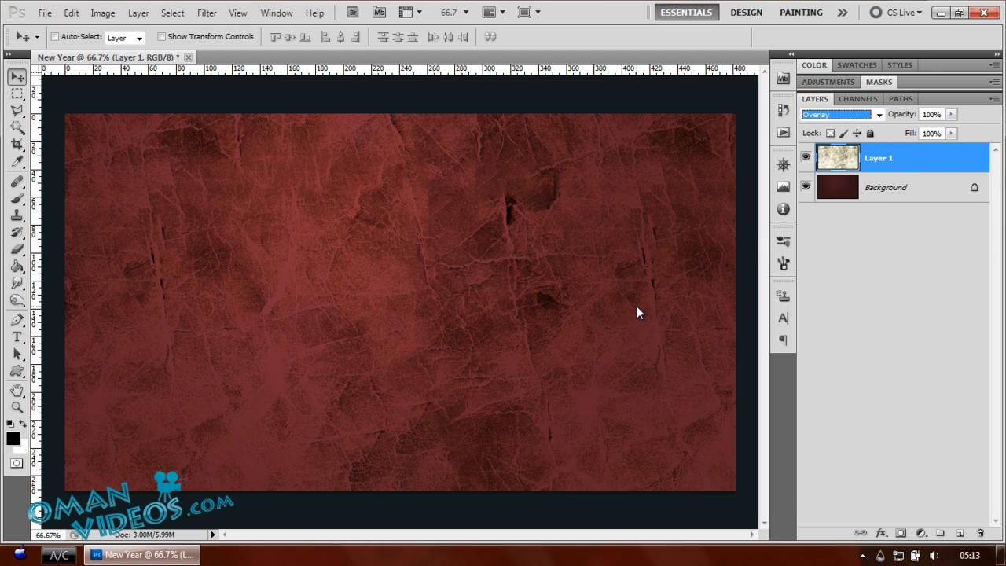
click(330, 263)
drag(900, 114, 853, 118)
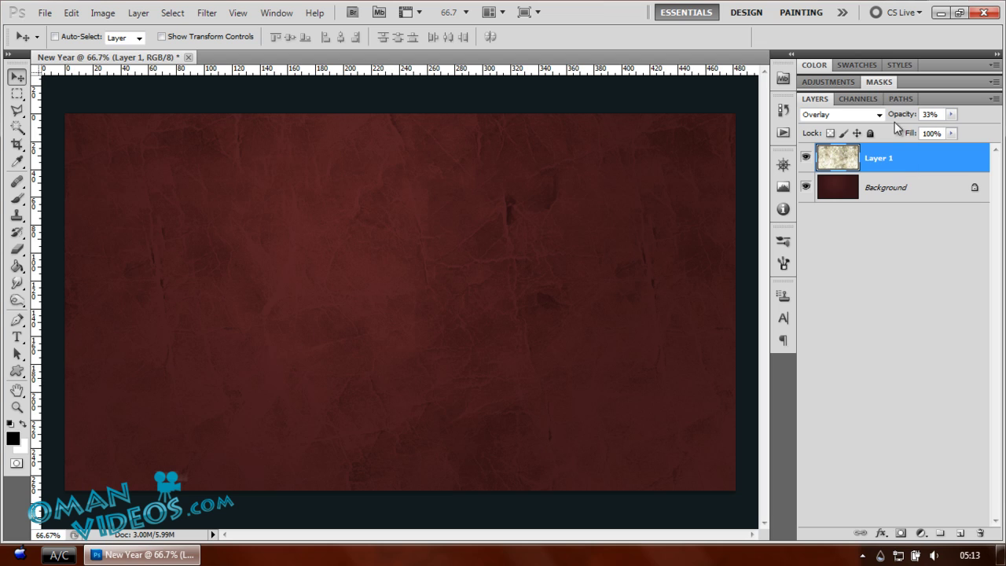
drag(899, 116, 908, 121)
Type 'HAPPY' as 72 pt white text on the canvas
key(t)
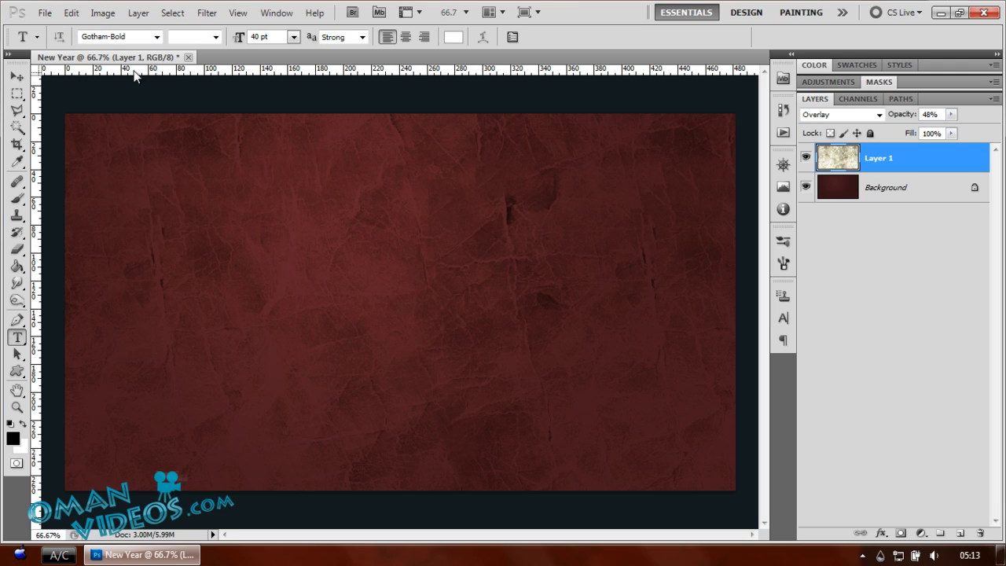
click(308, 252)
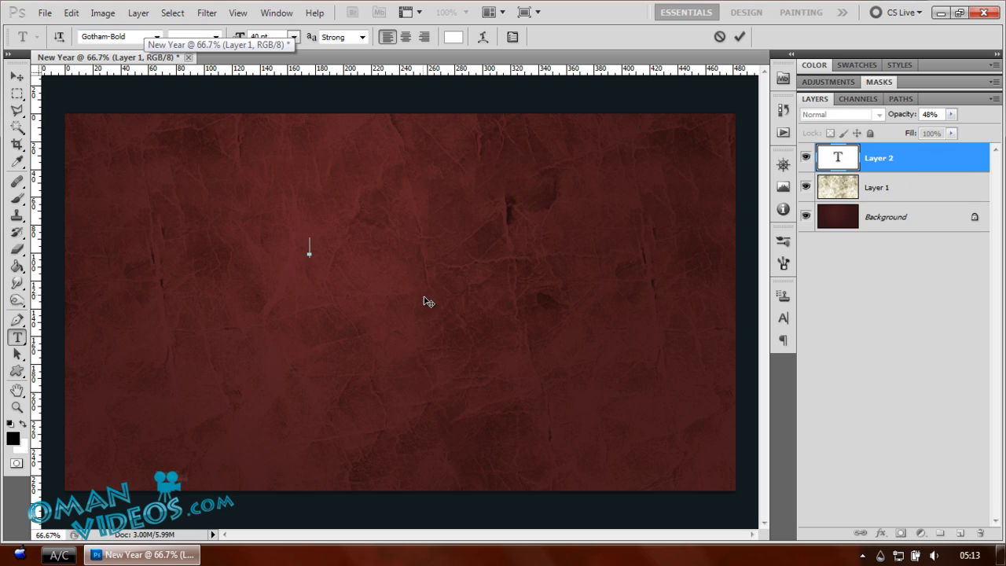
key(ctrl+shift+period)
key(ctrl+shift+period)
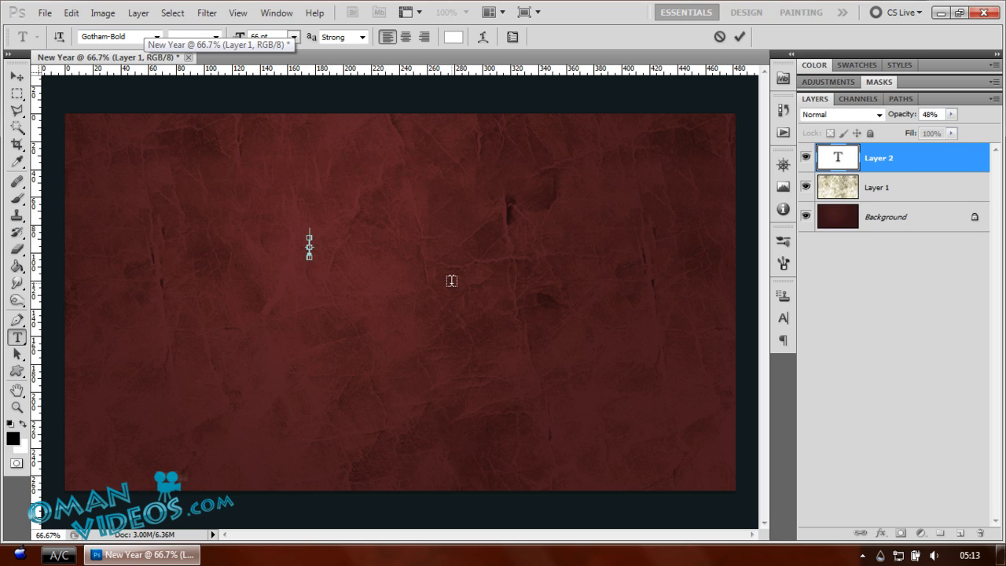
key(ctrl+shift+period)
key(ctrl+shift+period)
key(ctrl+shift+period)
text(Hap)
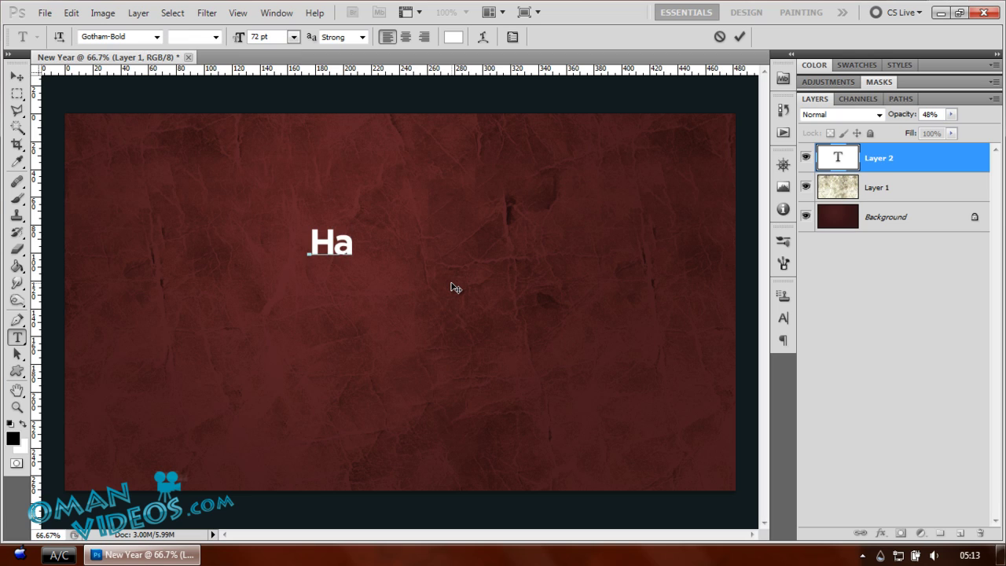
key(BackSpace)
key(BackSpace)
text(appy)
click(454, 287)
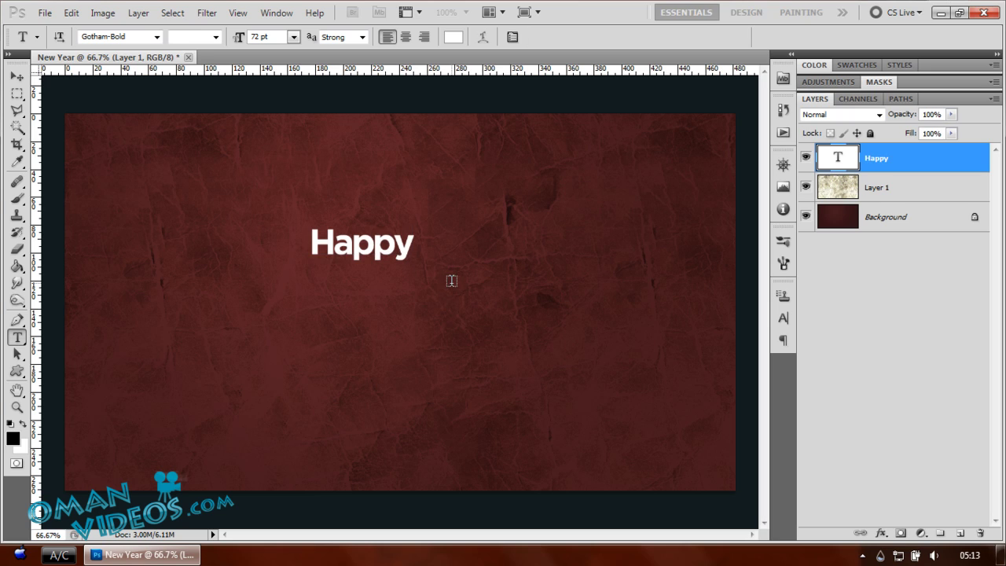
drag(329, 243, 451, 249)
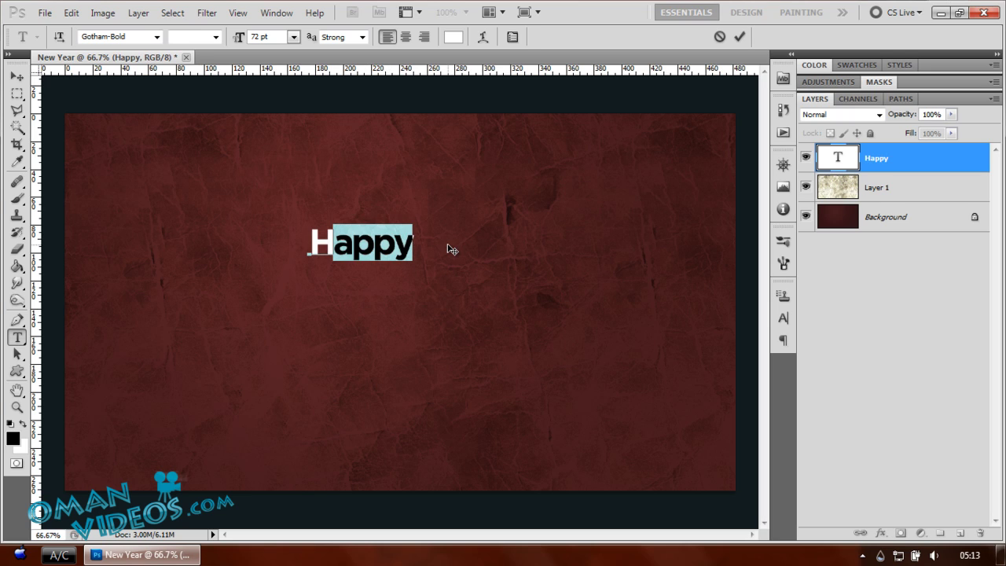
text(APPY)
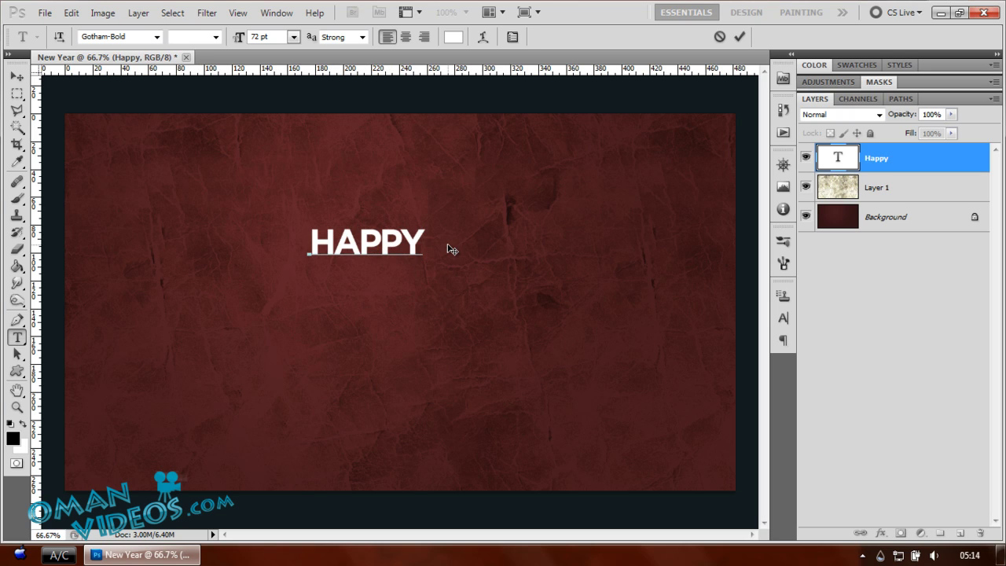
click(451, 249)
Add a 'NEW YEAR' text line placed just below and right of HAPPY
click(378, 296)
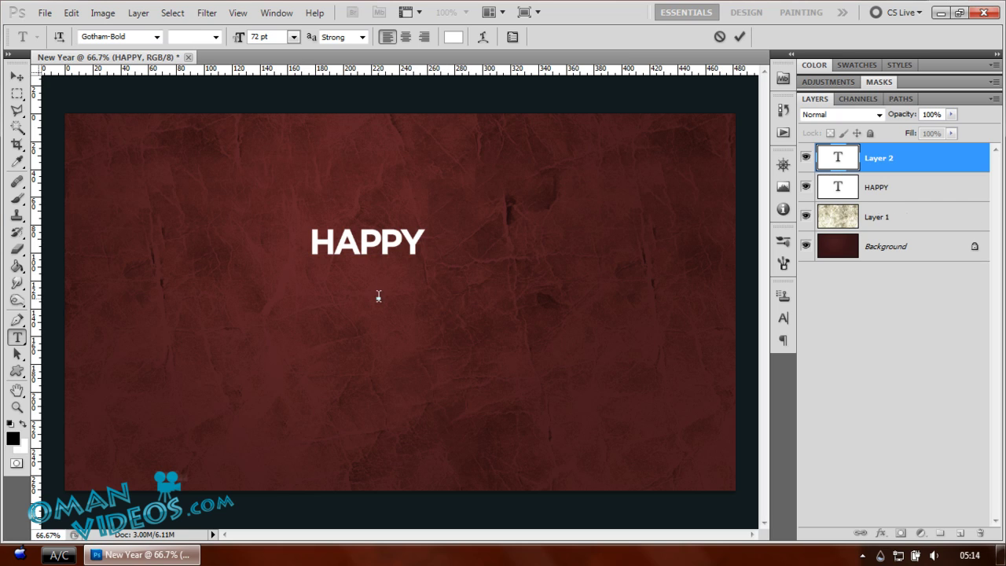
text(NEW YEAR)
key(ctrl+Return)
key(v)
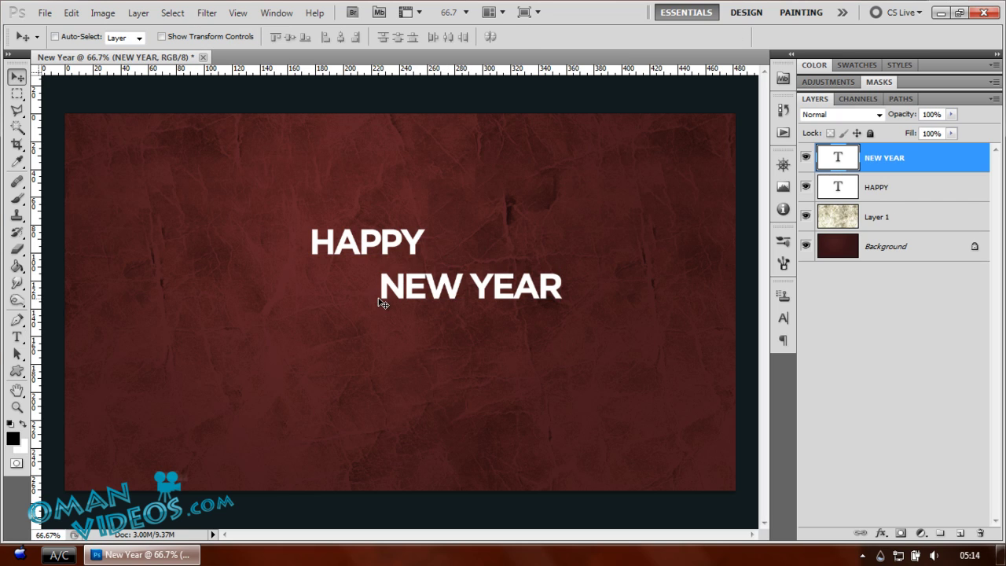
drag(482, 286, 463, 273)
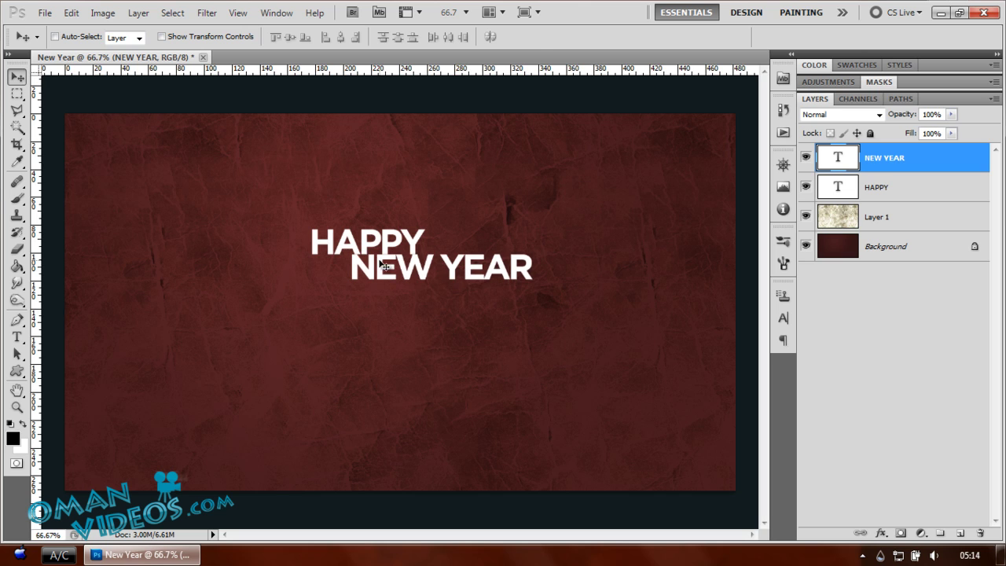
key(z)
click(380, 292)
key(v)
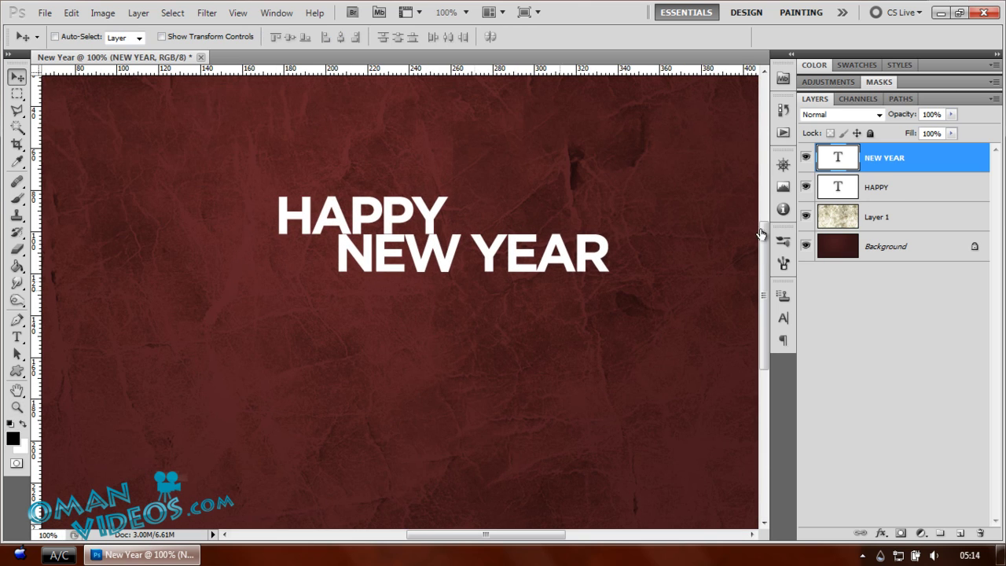
shift+click(901, 184)
Enlarge the HAPPY and NEW YEAR lines together and shift them slightly down
click(947, 179)
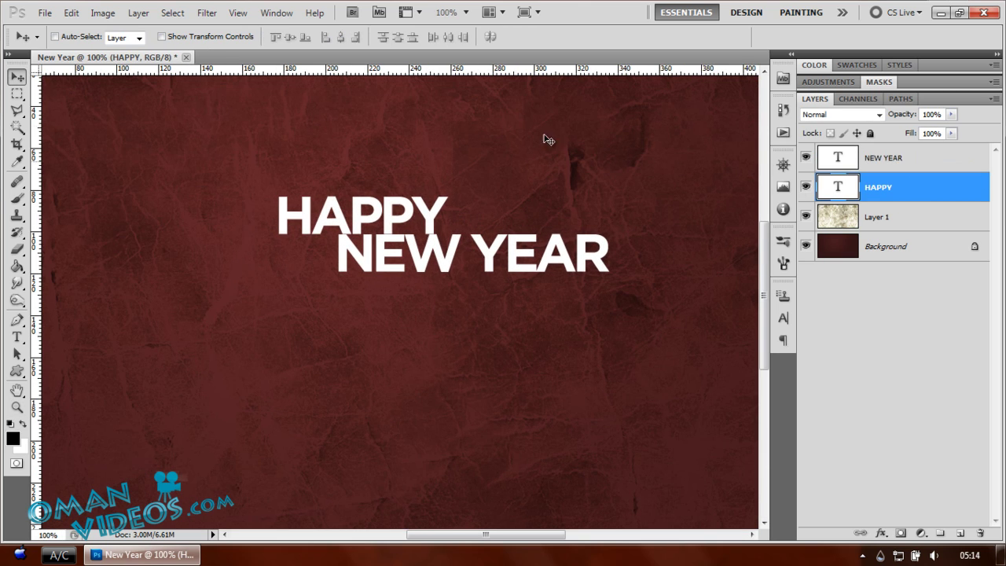
shift+click(886, 165)
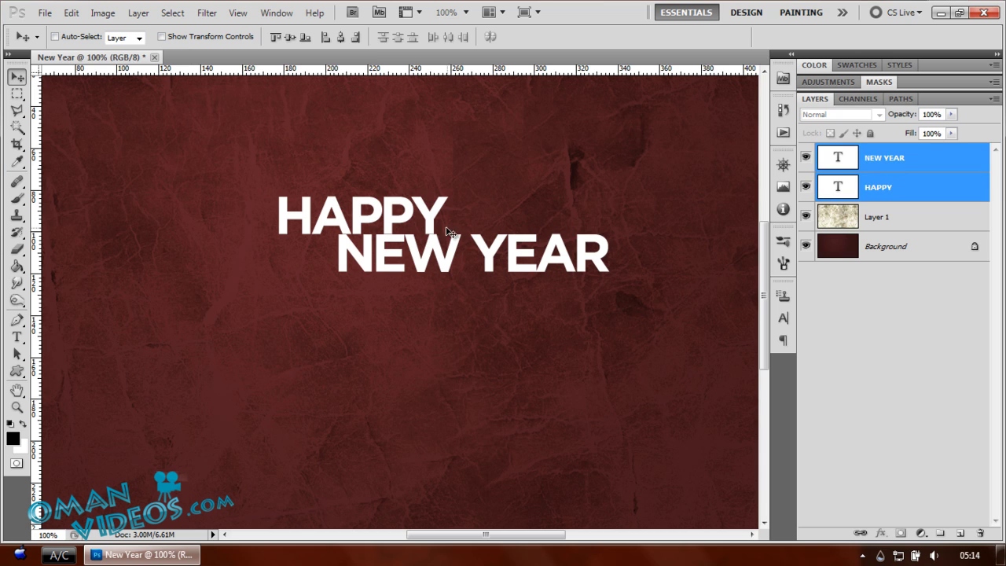
key(ctrl+t)
drag(275, 190, 210, 180)
key(Return)
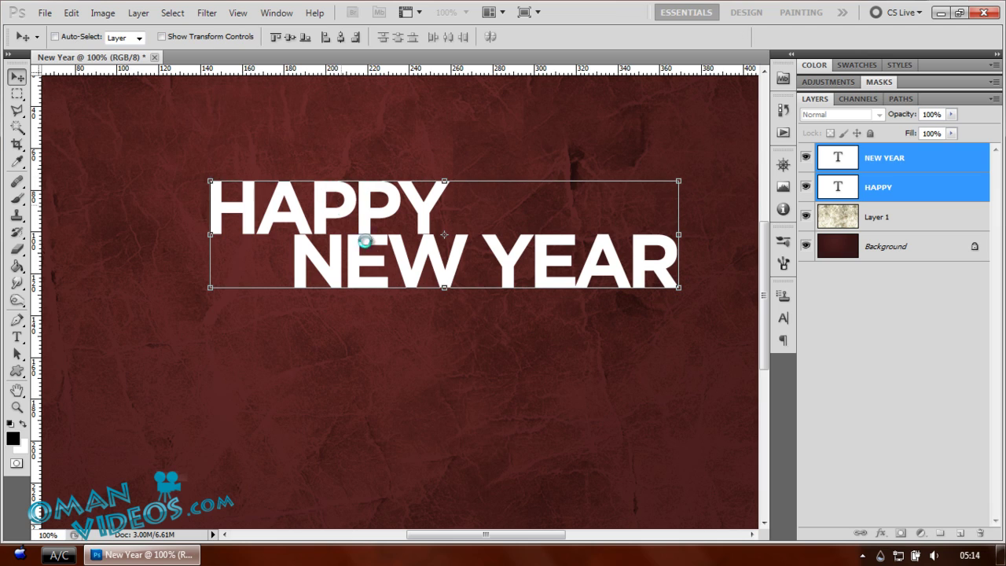
drag(364, 241, 368, 268)
click(904, 161)
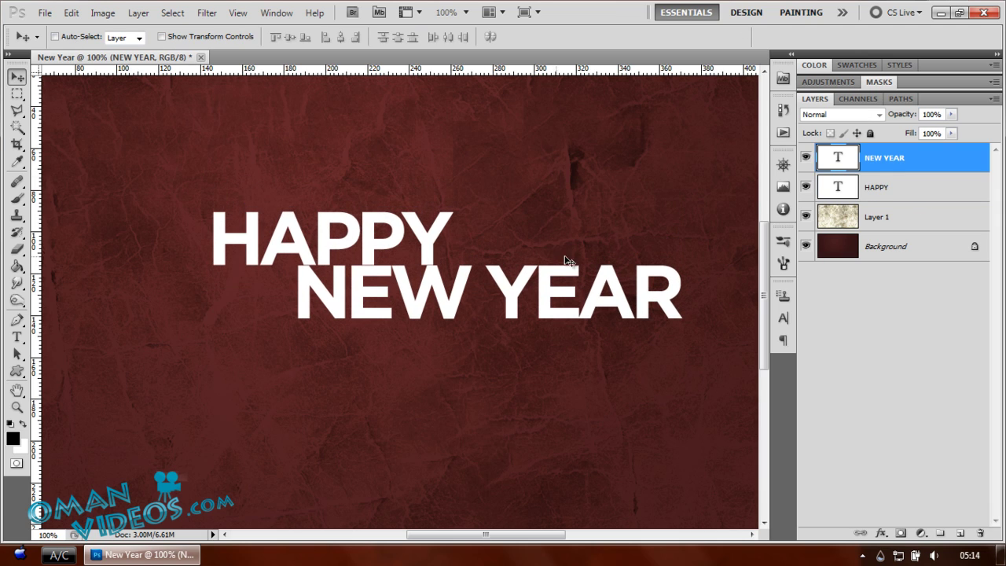
key(Right)
key(Right)
key(Right)
key(Right)
key(Right)
key(Right)
key(Right)
key(Right)
key(Right)
key(Right)
key(Right)
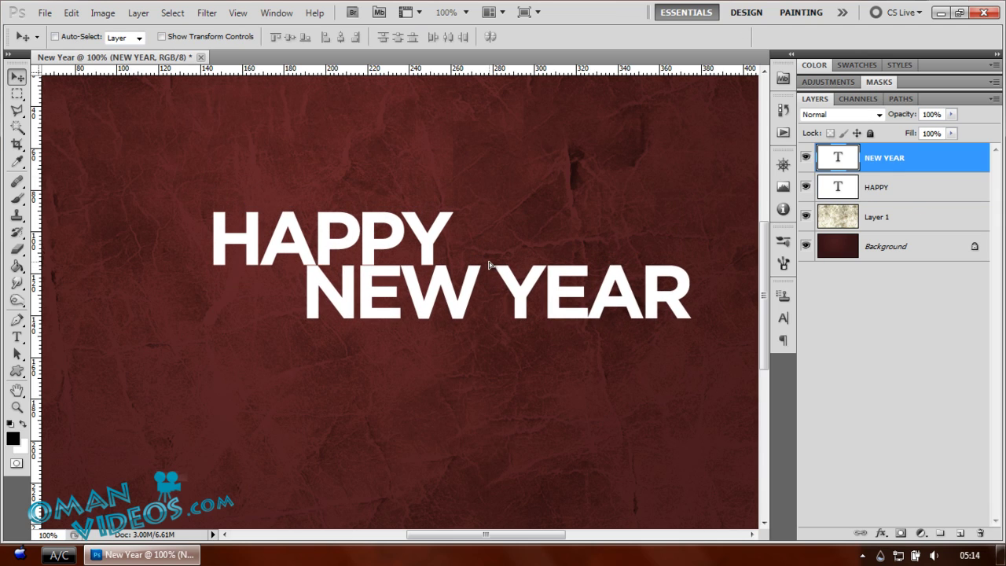
key(Left)
key(Left)
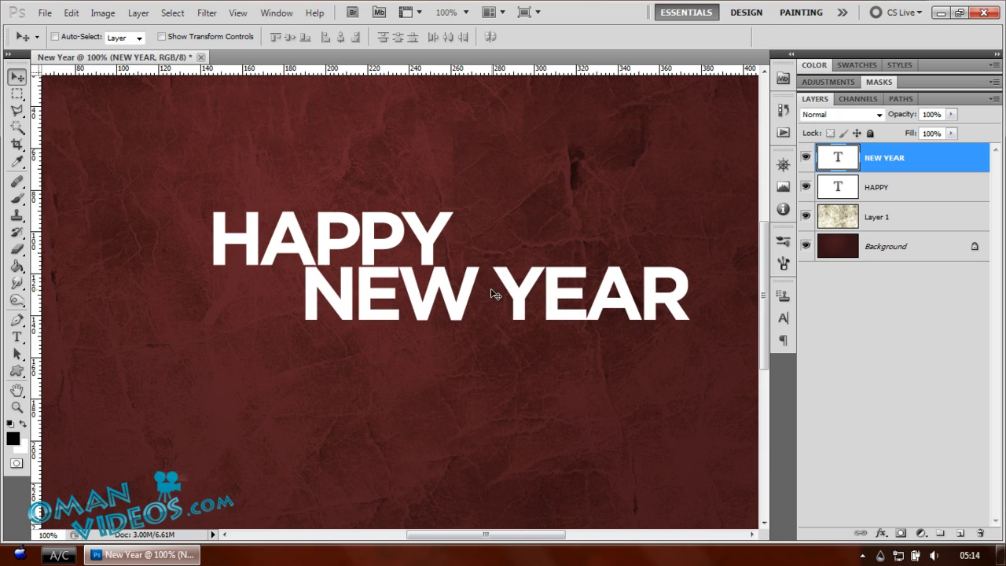
Move the word YEAR out of the NEW YEAR line onto its own text layer under NEW
key(t)
click(494, 292)
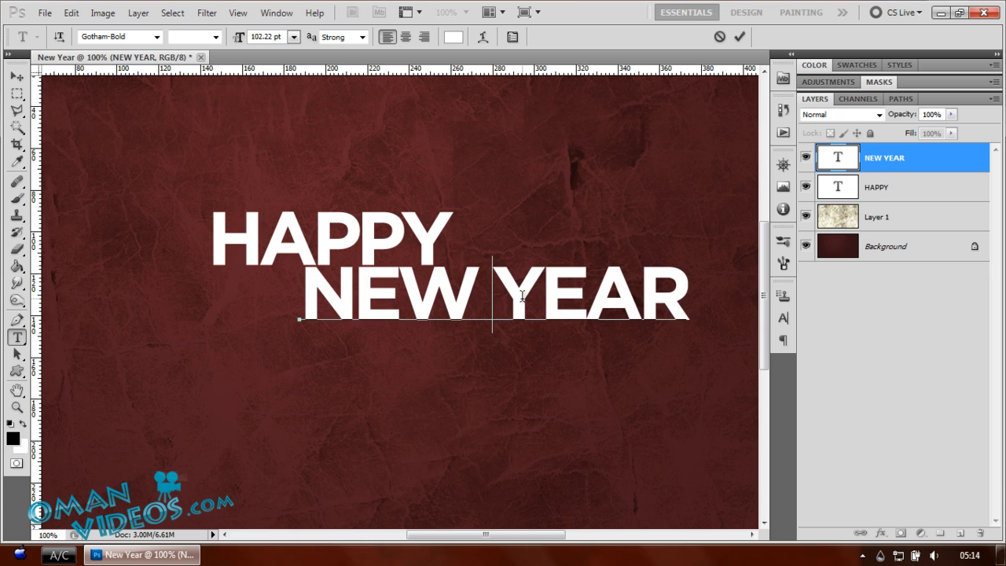
drag(523, 295, 693, 298)
key(ctrl+c)
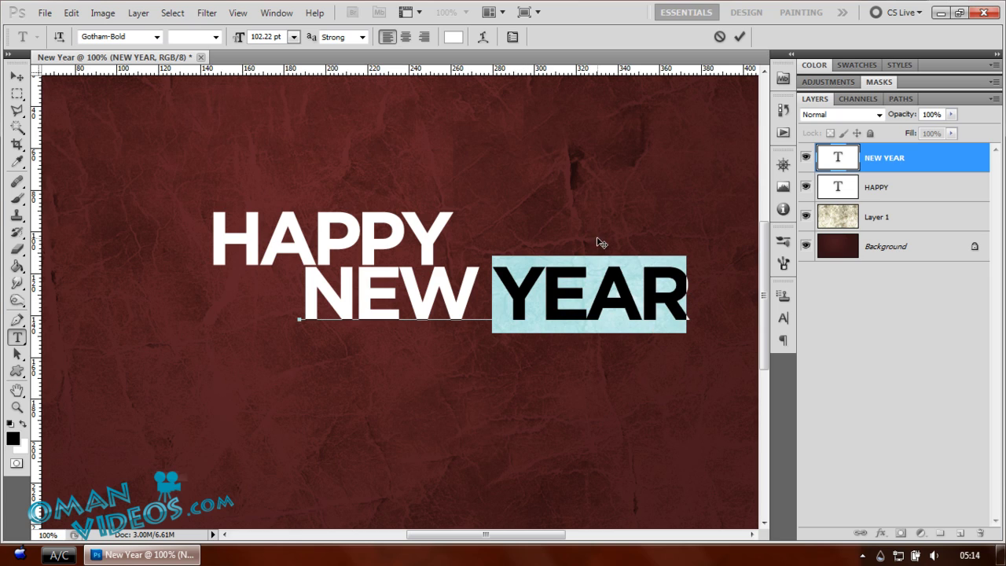
key(BackSpace)
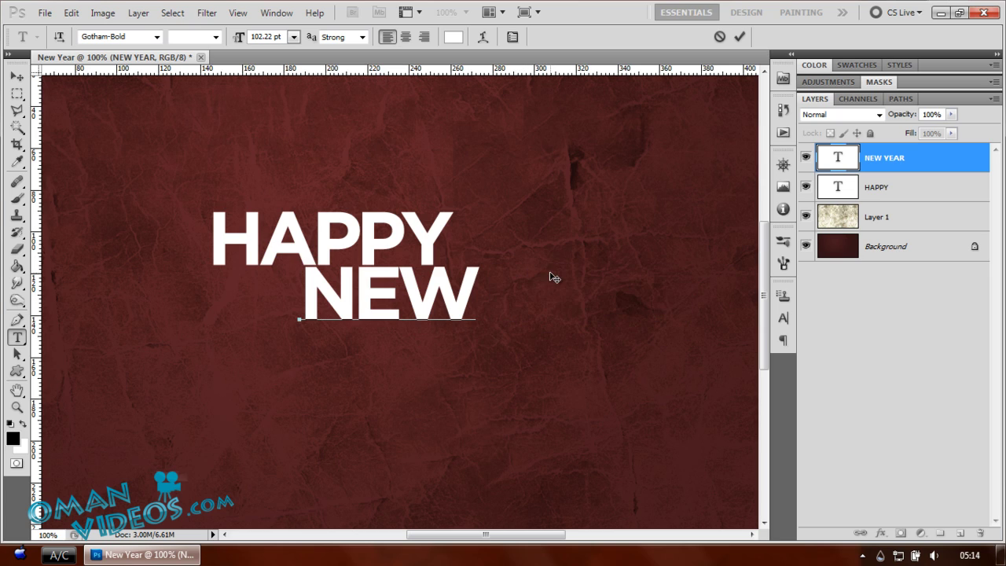
key(ctrl+Return)
click(234, 392)
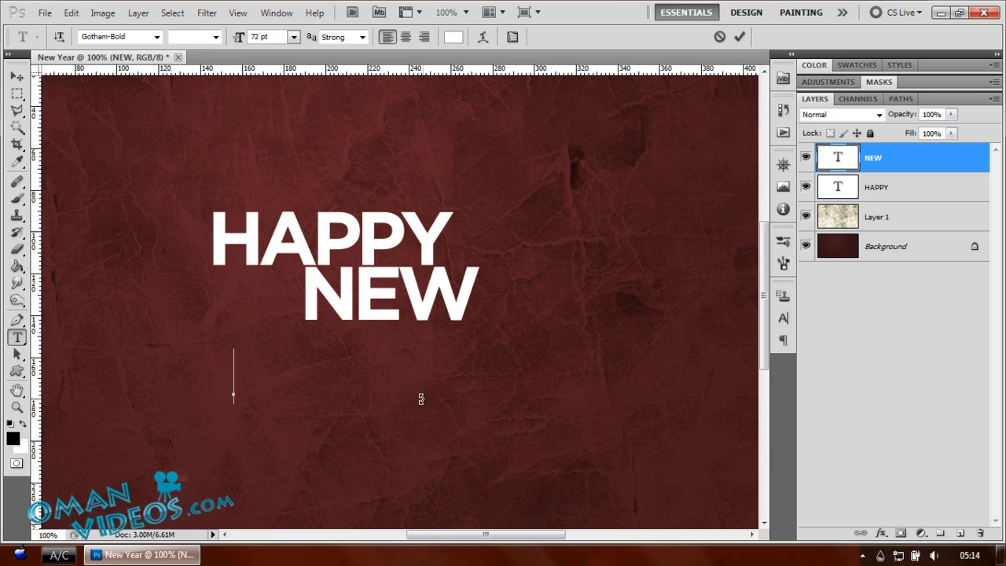
key(ctrl+v)
key(ctrl+Return)
key(v)
drag(299, 366, 369, 346)
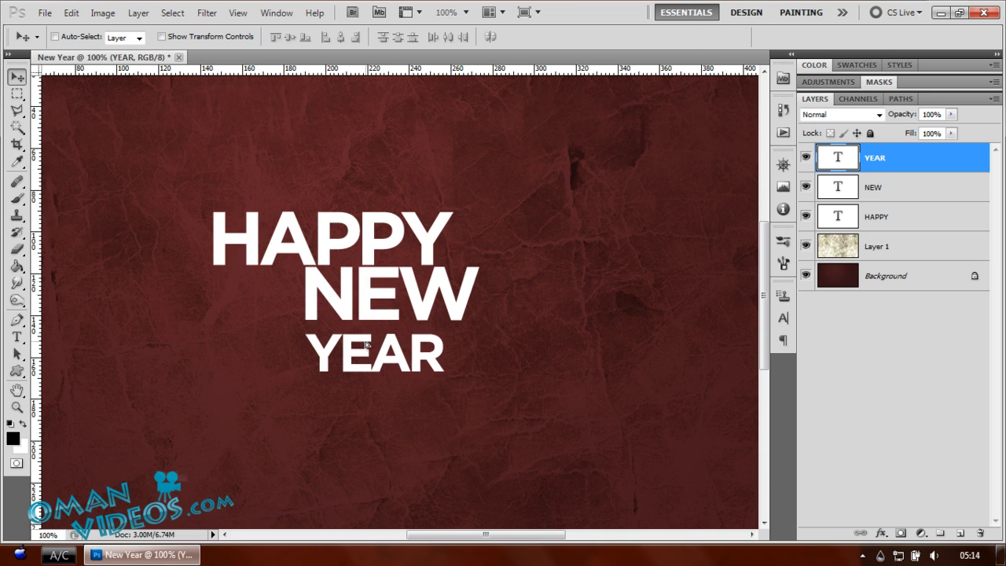
Enlarge YEAR to about 125% and nudge NEW and YEAR rightward into a staircase
key(ctrl+t)
drag(443, 325, 481, 316)
key(Return)
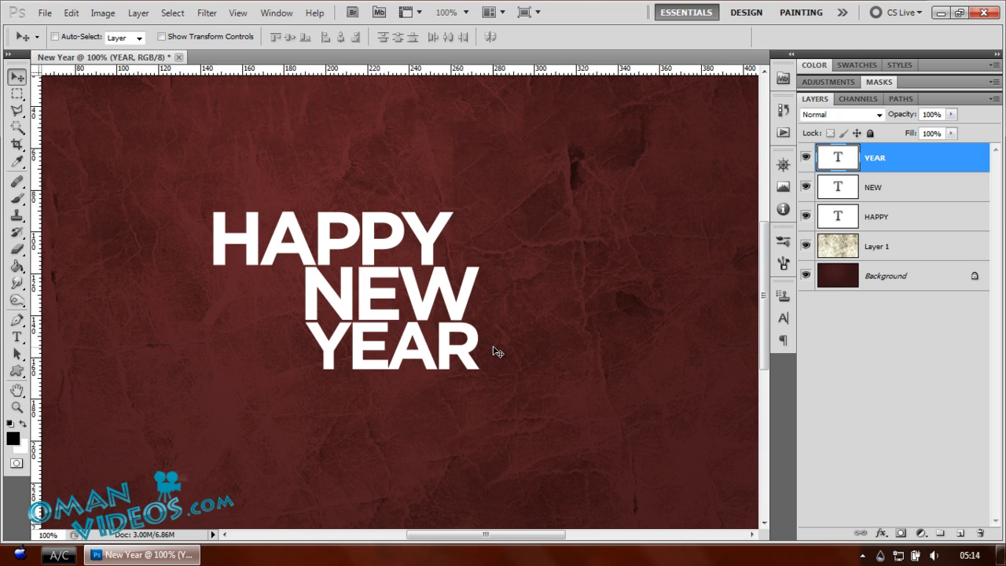
shift+click(892, 193)
key(shift+Right)
key(shift+Right)
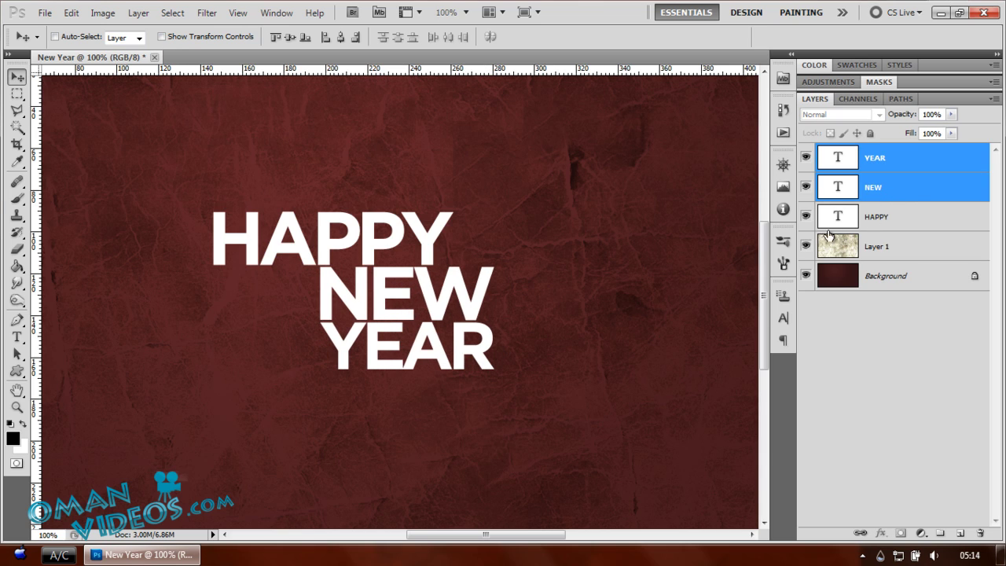
key(Left)
key(Left)
key(Left)
ctrl+click(885, 186)
key(shift+Right)
key(shift+Right)
key(shift+Right)
key(shift+Right)
key(shift+Right)
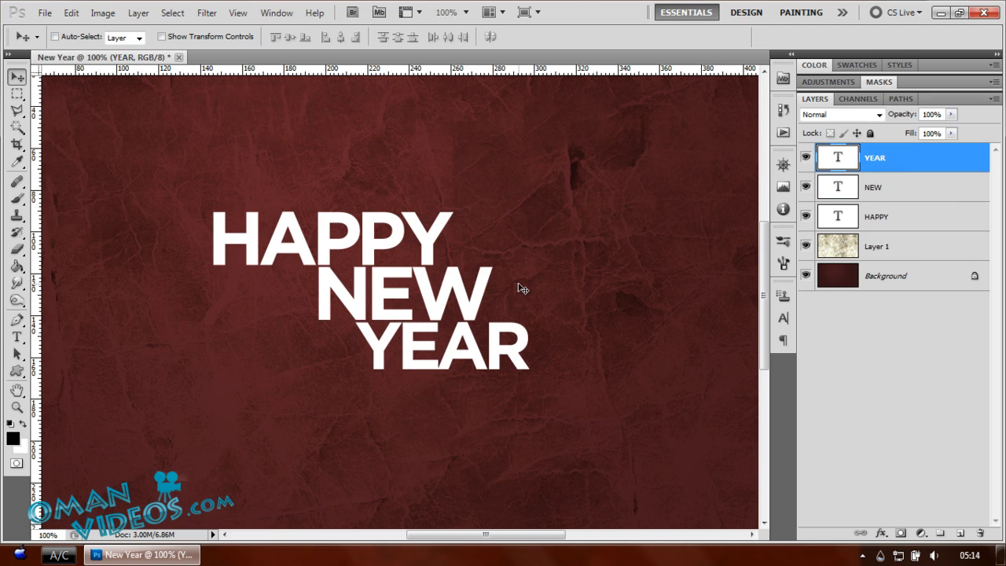
key(ctrl+minus)
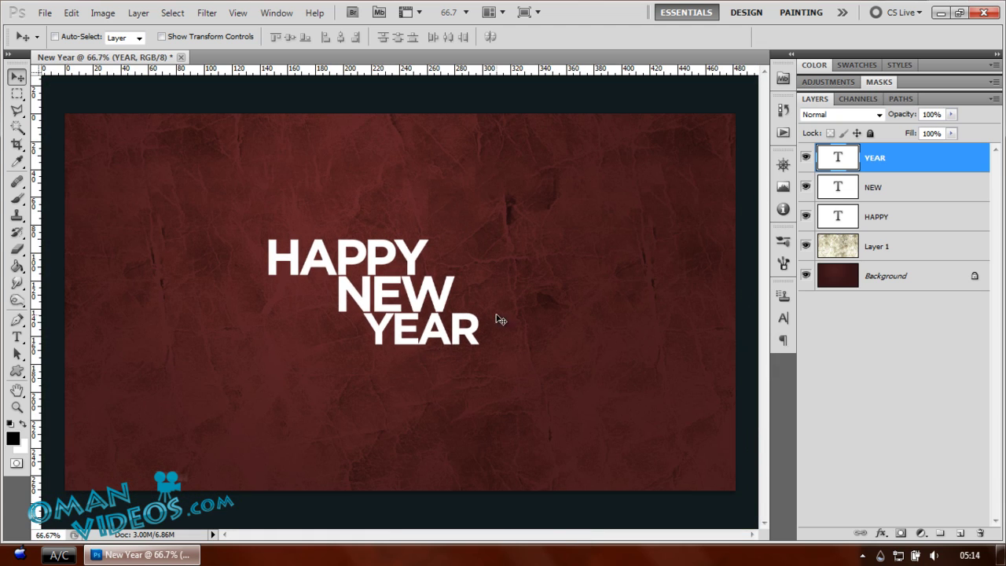
Add a '2011' text line beside YEAR and increase its font size
key(t)
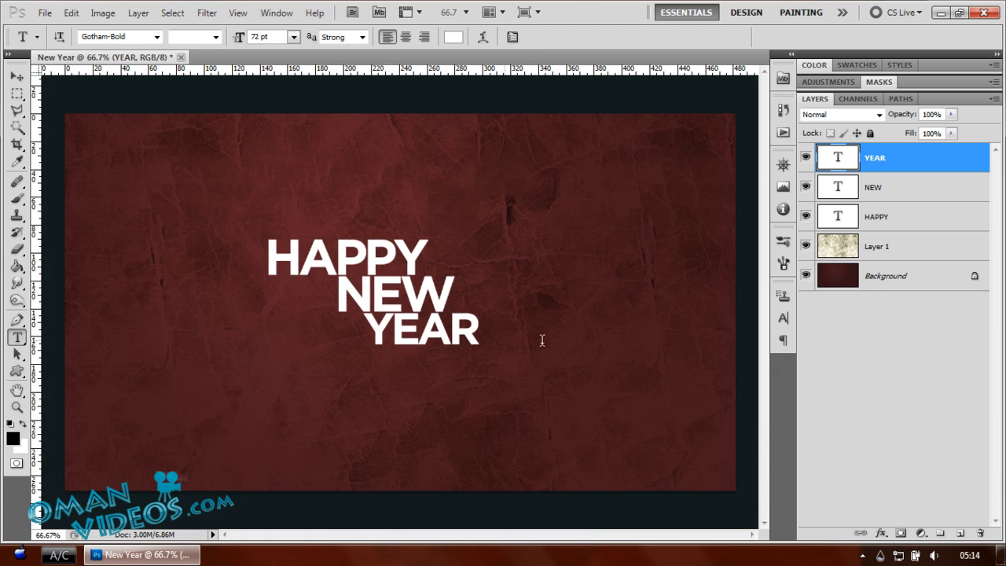
click(504, 340)
text(2011)
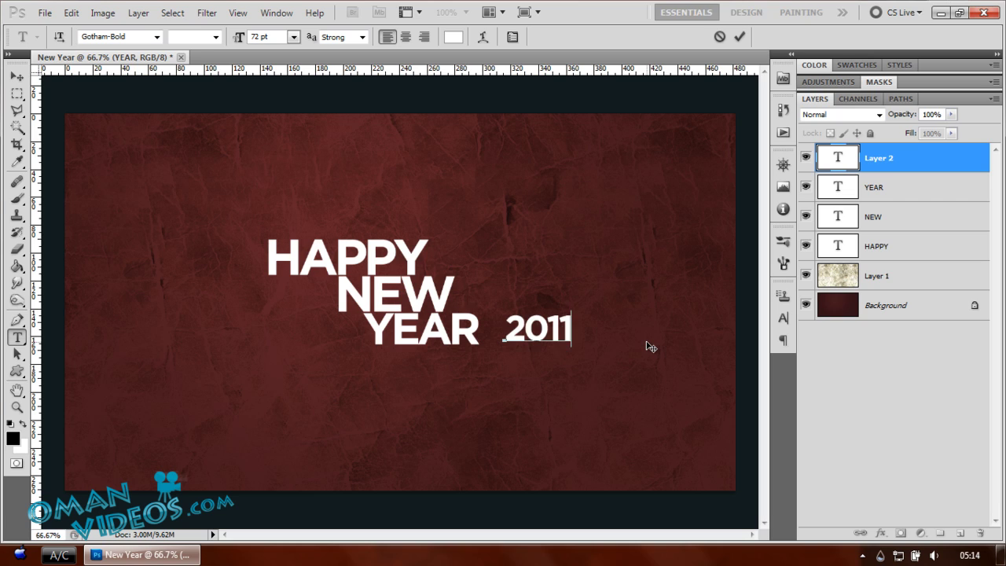
key(ctrl+Return)
drag(506, 309, 572, 330)
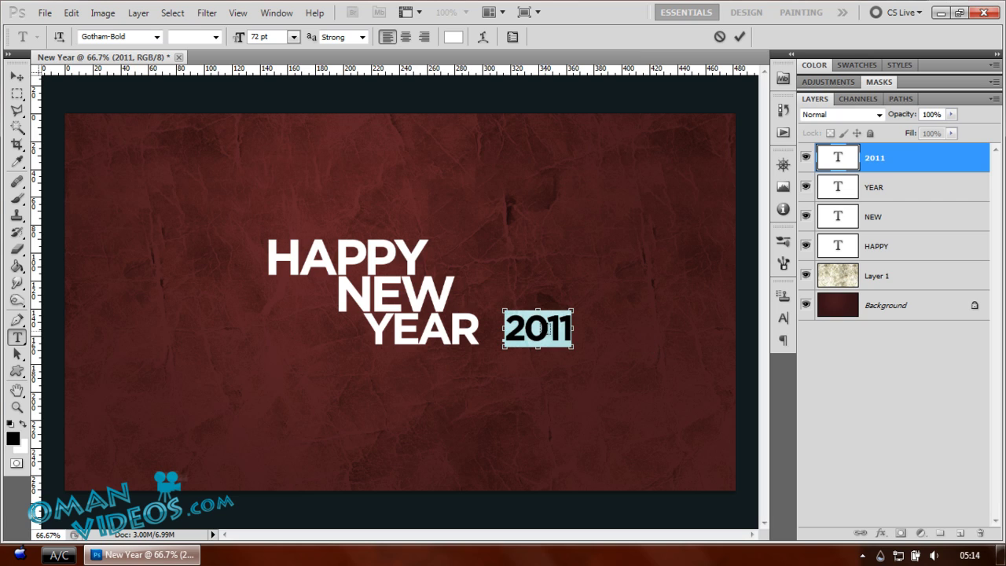
key(ctrl+shift+period)
key(ctrl+shift+period)
key(ctrl+shift+period)
key(ctrl+shift+period)
key(ctrl+shift+period)
key(ctrl+shift+period)
key(ctrl+shift+period)
key(ctrl+shift+period)
key(ctrl+shift+period)
key(ctrl+shift+period)
key(ctrl+shift+period)
key(ctrl+shift+period)
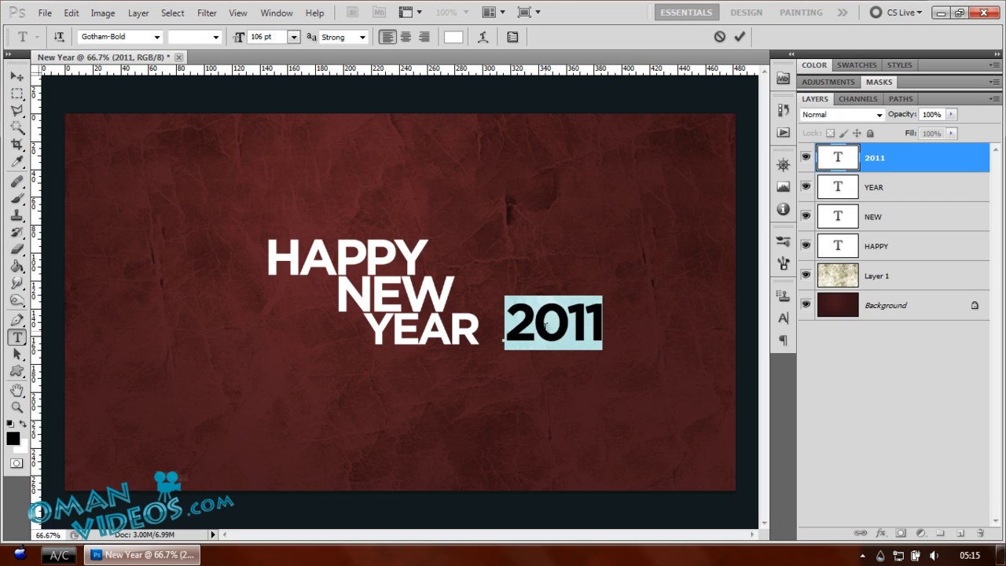
key(ctrl+Return)
key(v)
Set 2011 tight against YEAR and zoom in on the greeting
drag(550, 334, 528, 330)
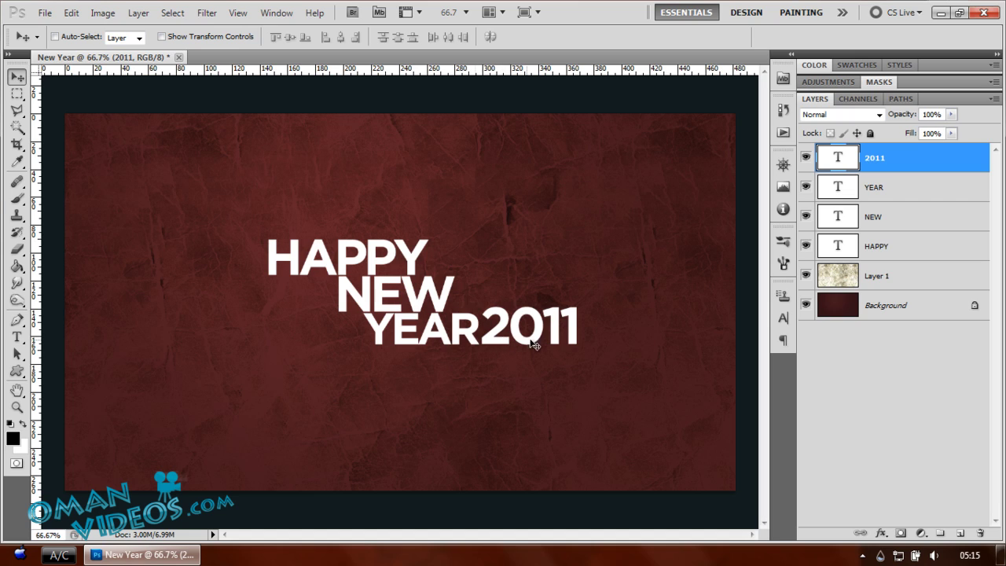
drag(546, 328, 548, 330)
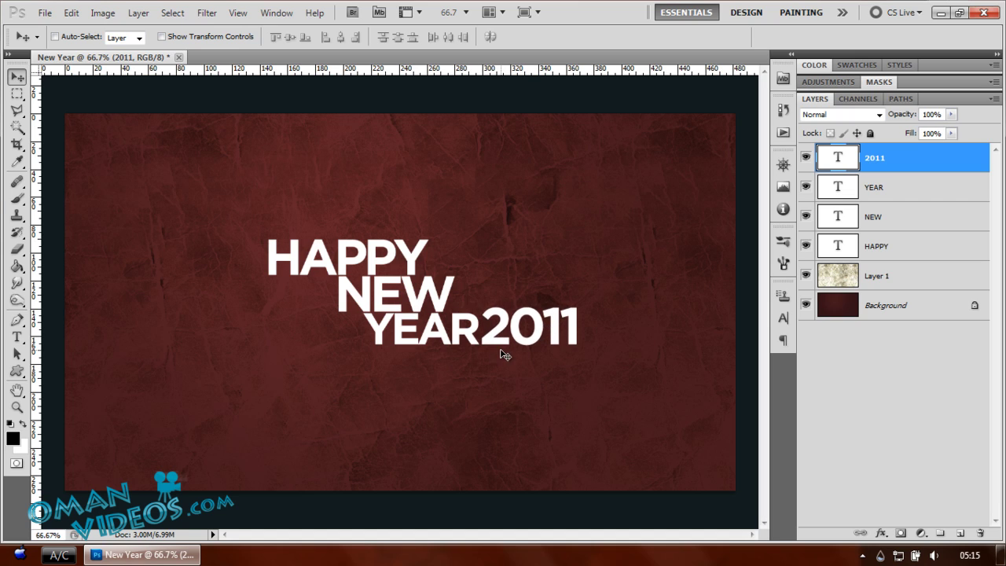
key(z)
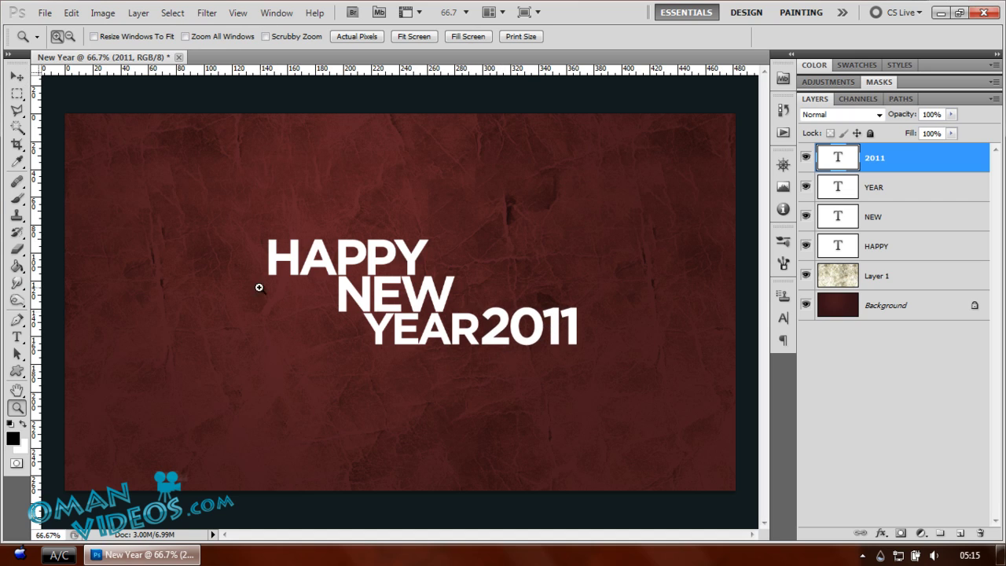
drag(207, 194, 621, 404)
key(v)
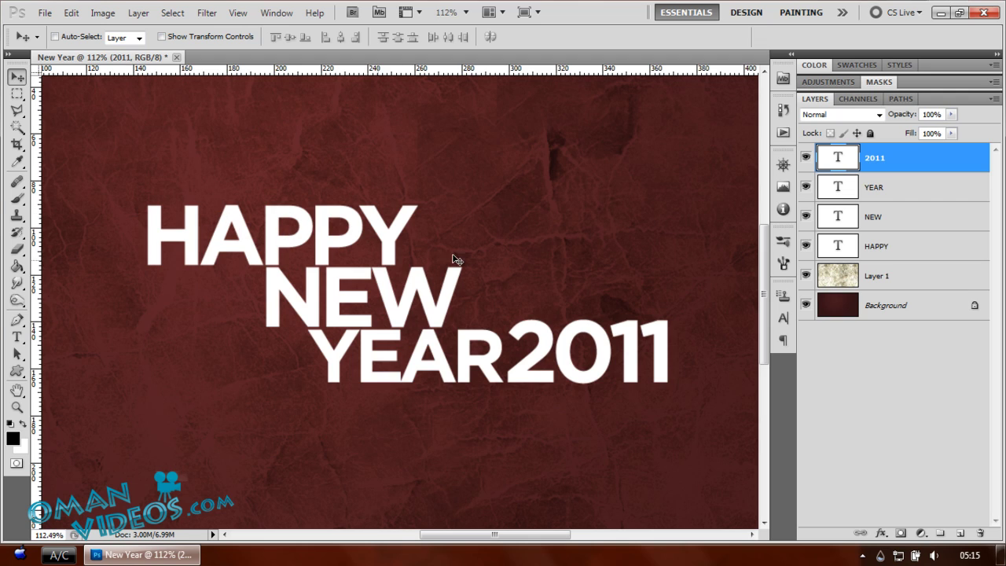
Add a drop shadow at 46% opacity to the HAPPY layer
click(926, 247)
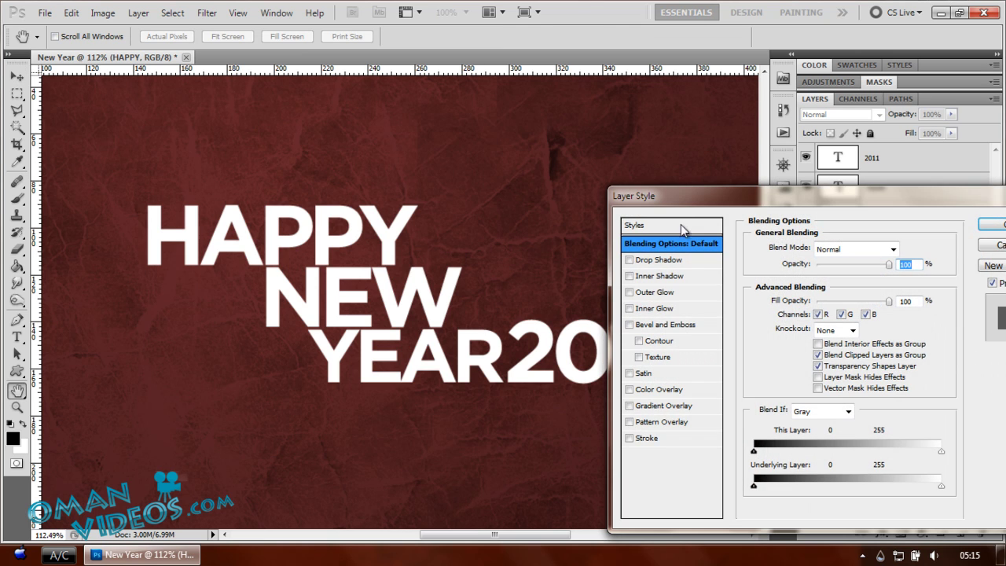
drag(698, 198, 422, 240)
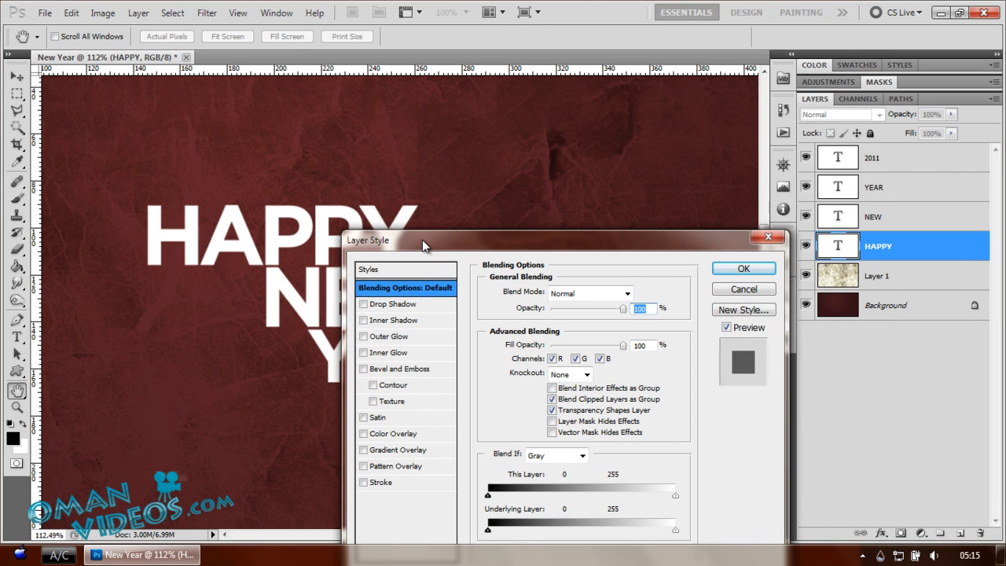
click(368, 305)
drag(591, 307, 570, 308)
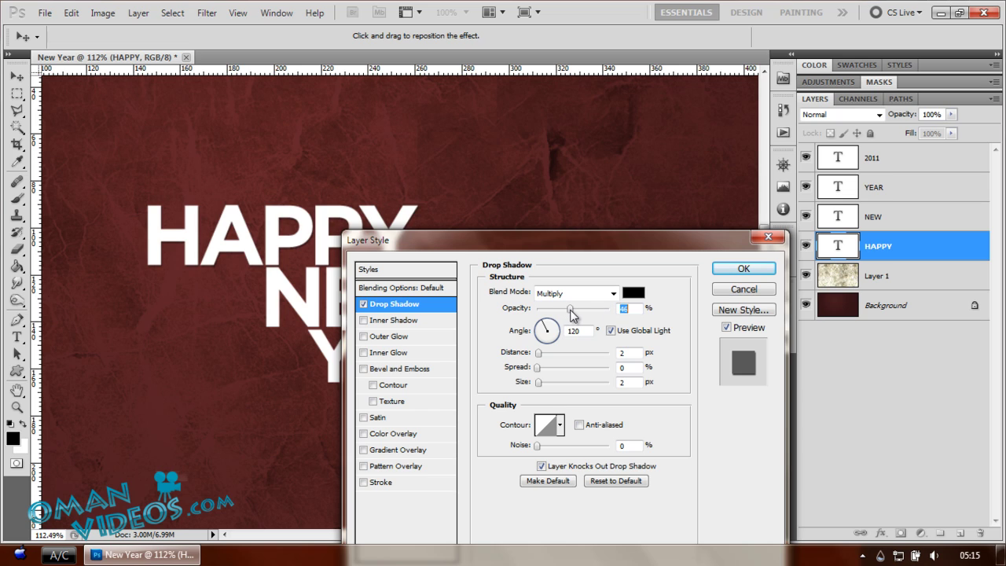
Add an inner shadow in Normal mode at 100% opacity with a dark red sampled from the background
click(363, 321)
click(388, 320)
drag(590, 309, 610, 309)
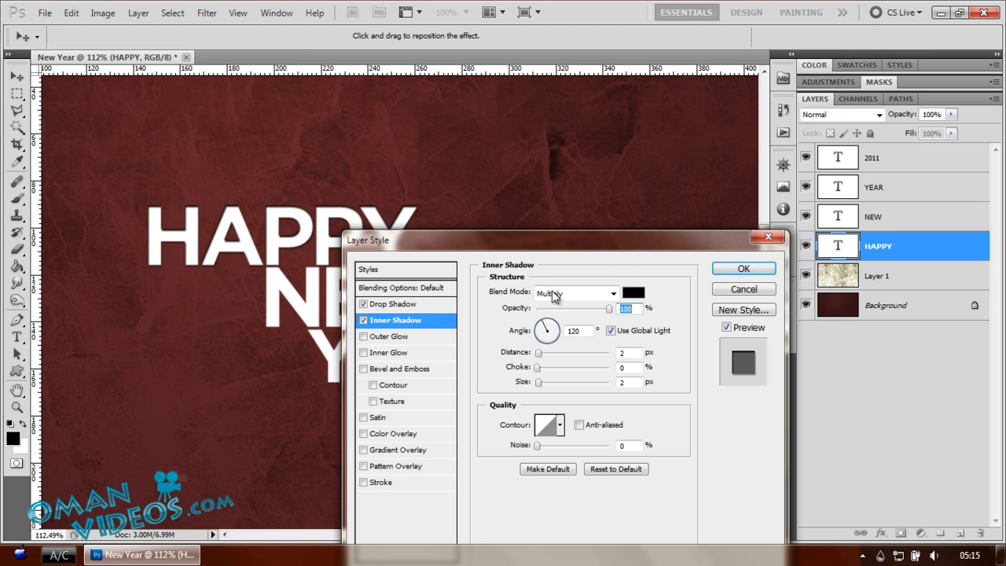
click(555, 294)
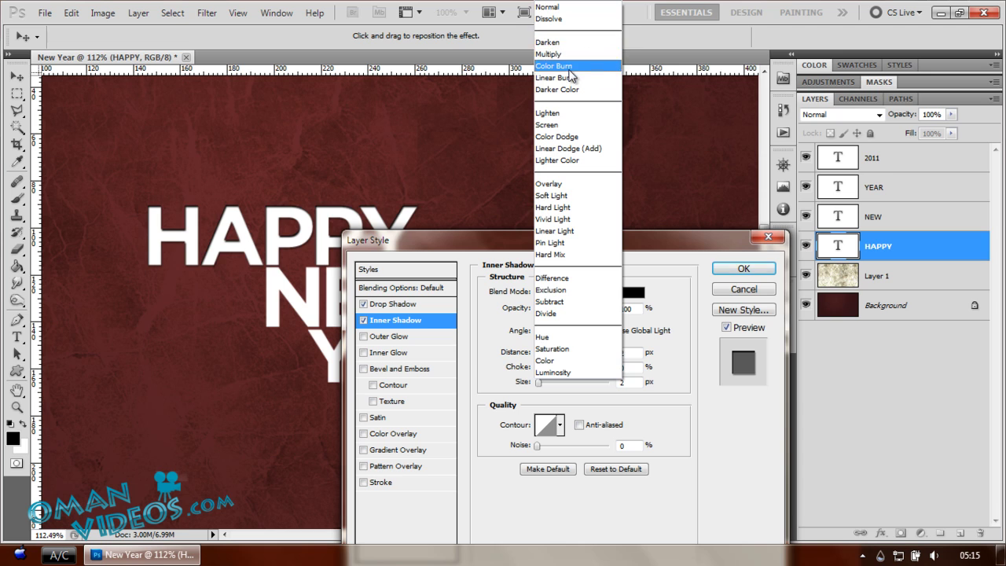
click(547, 7)
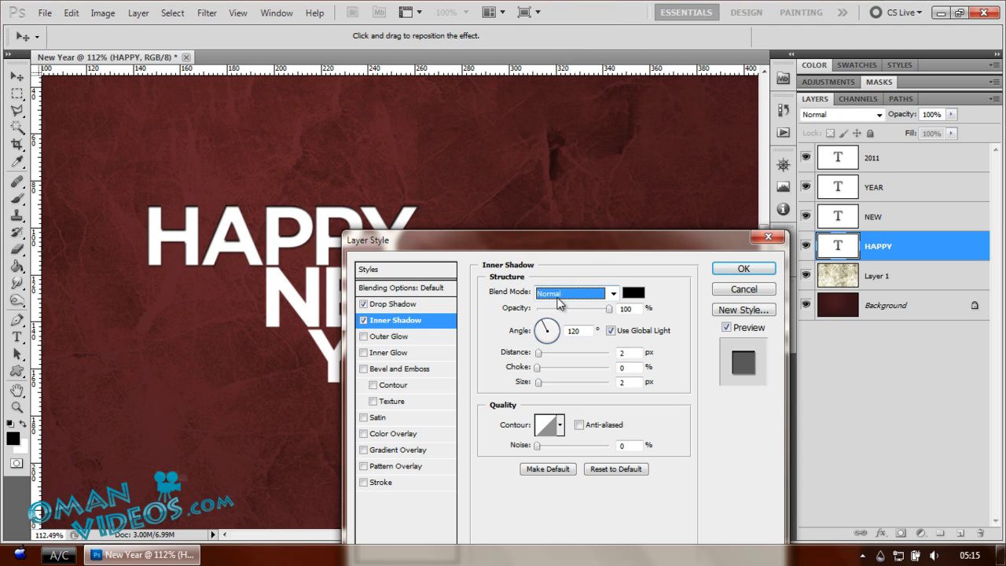
click(632, 292)
drag(389, 176, 548, 156)
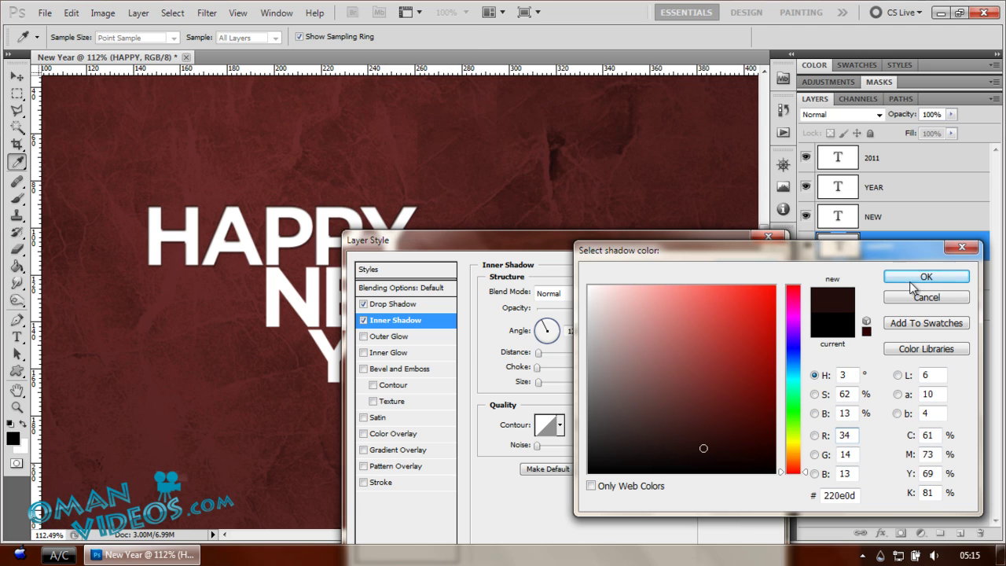
click(912, 279)
drag(597, 309, 636, 314)
Set the inner shadow distance and size to 1 and apply the styles without a gradient overlay
click(629, 353)
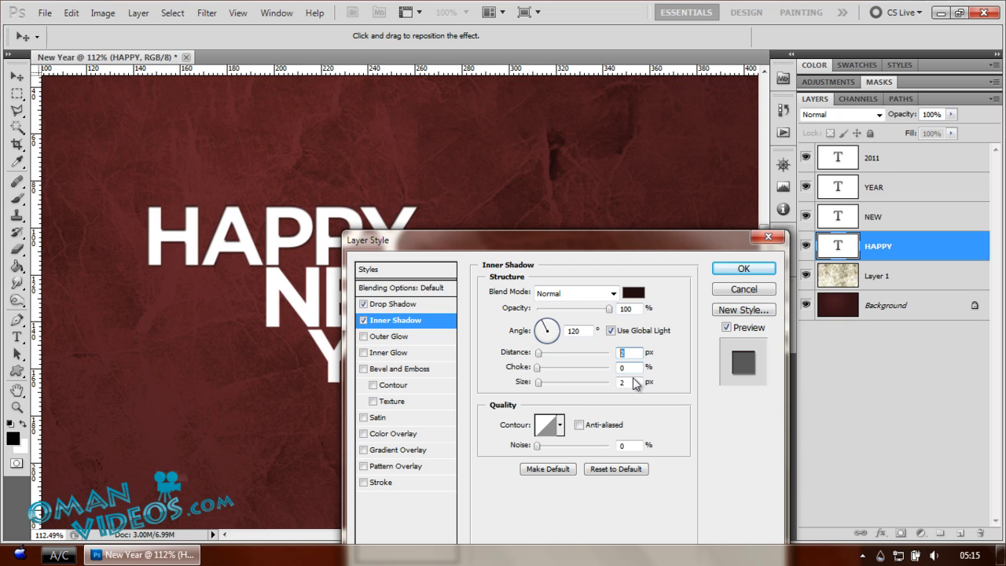
text(1)
key(Tab)
text(1)
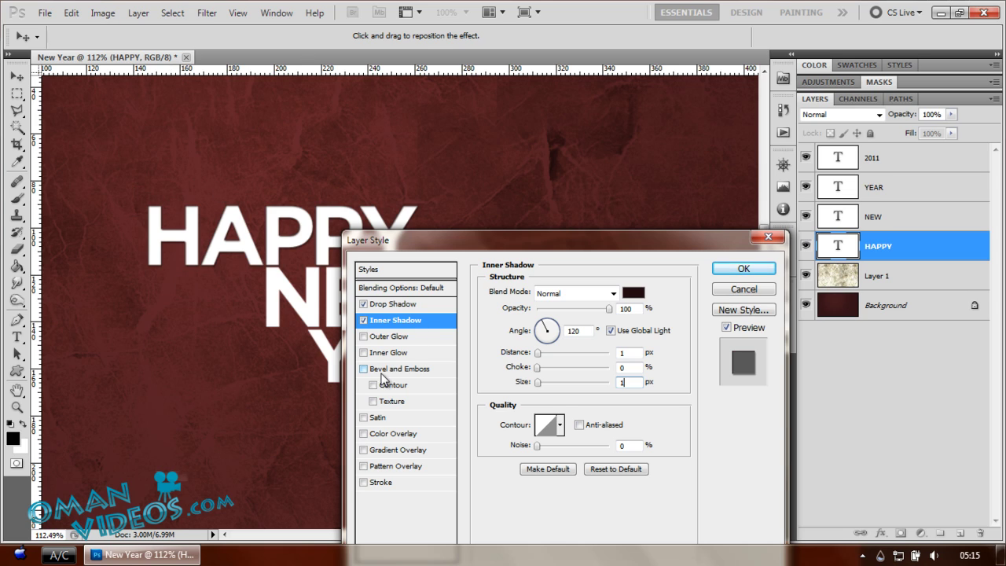
click(363, 450)
click(410, 450)
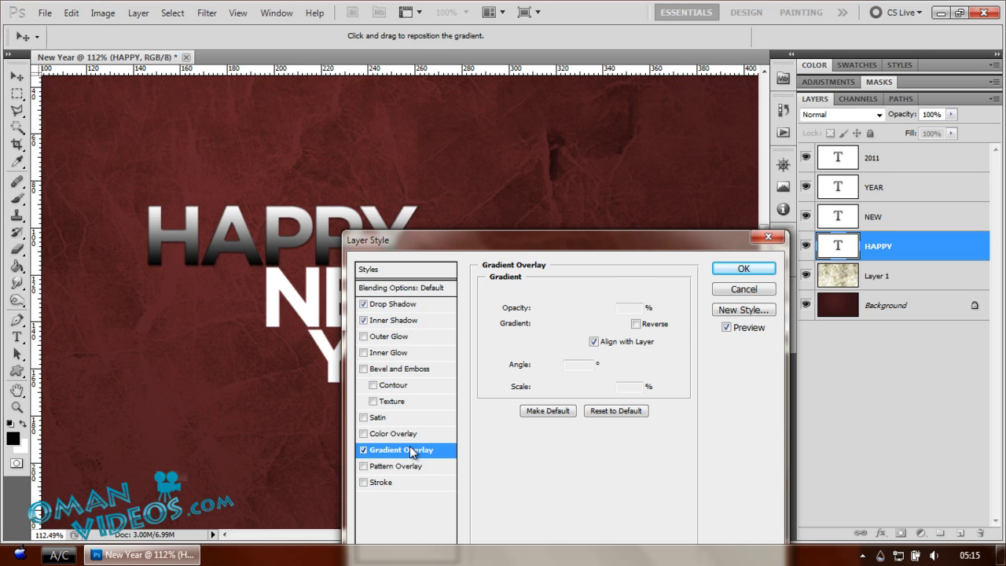
click(362, 449)
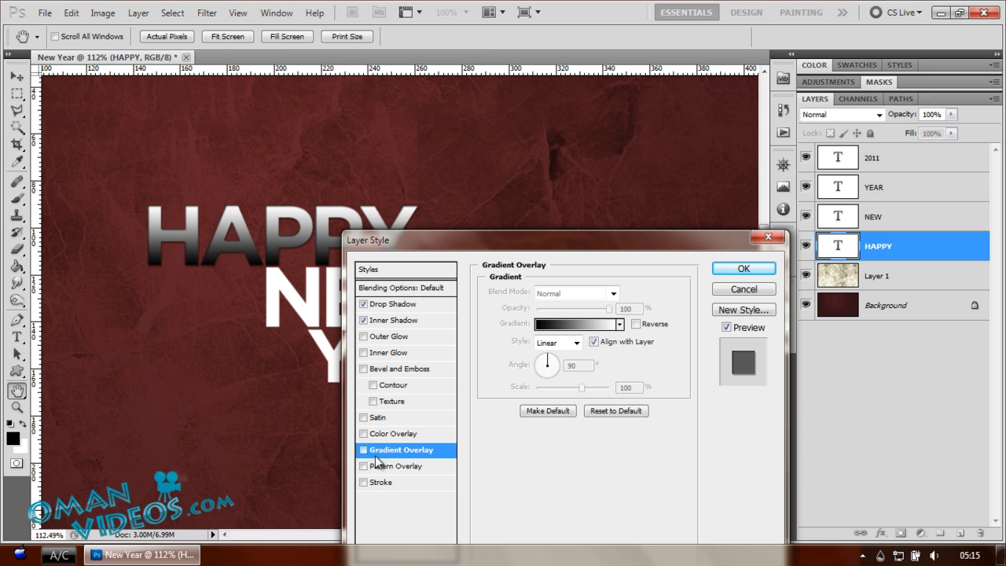
click(744, 269)
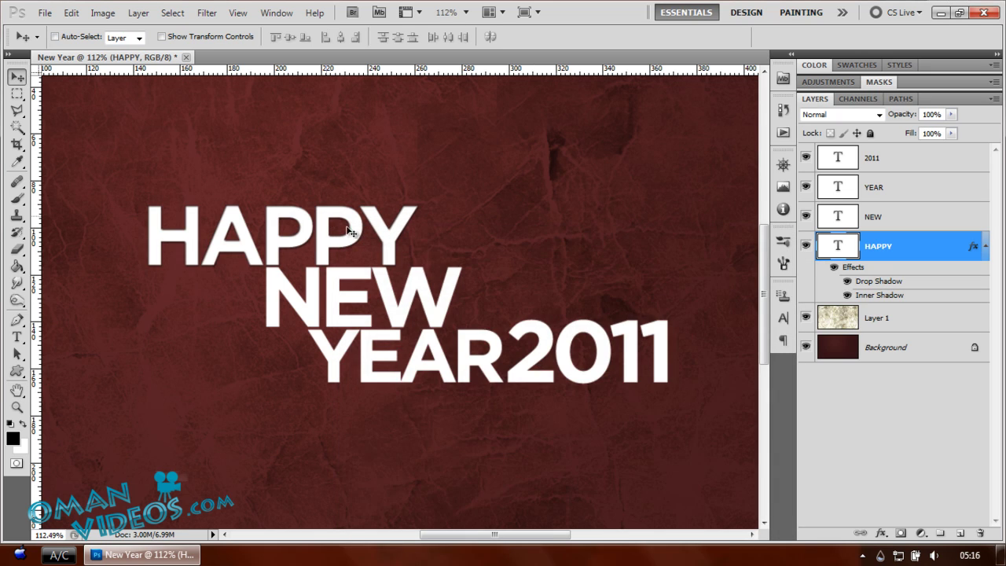
Copy HAPPY's layer style and paste it onto the NEW, YEAR and 2011 layers
click(985, 246)
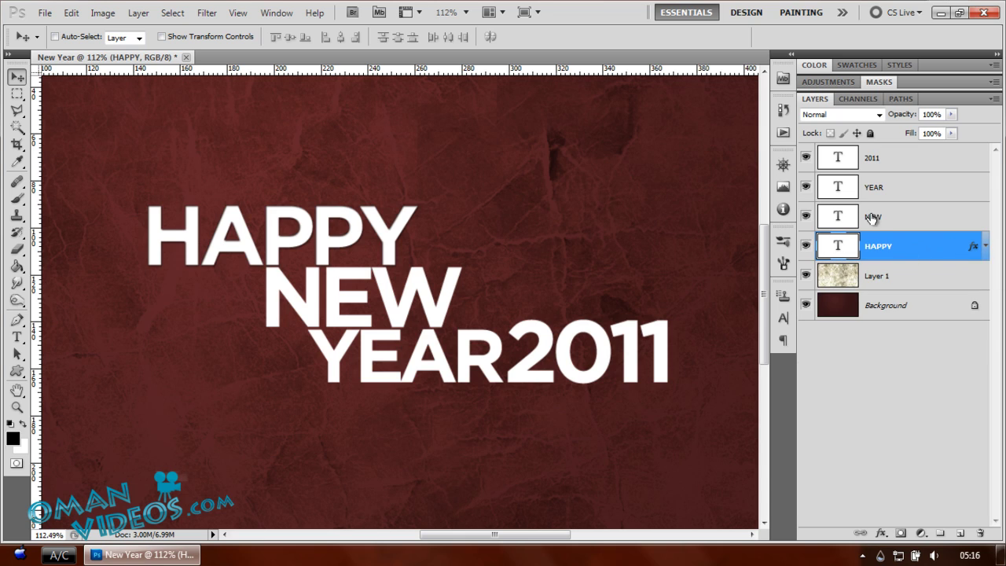
right_click(947, 245)
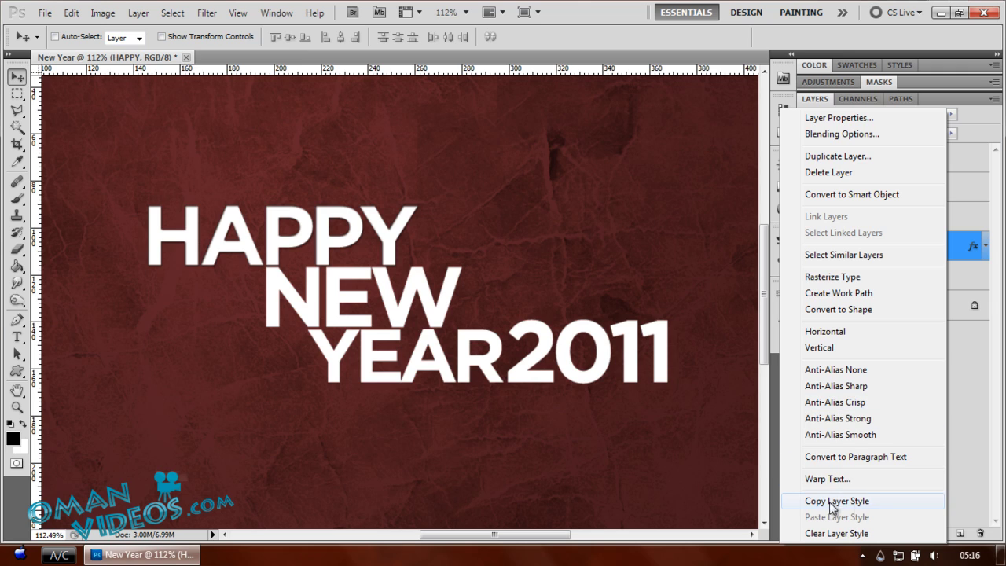
click(868, 504)
click(905, 216)
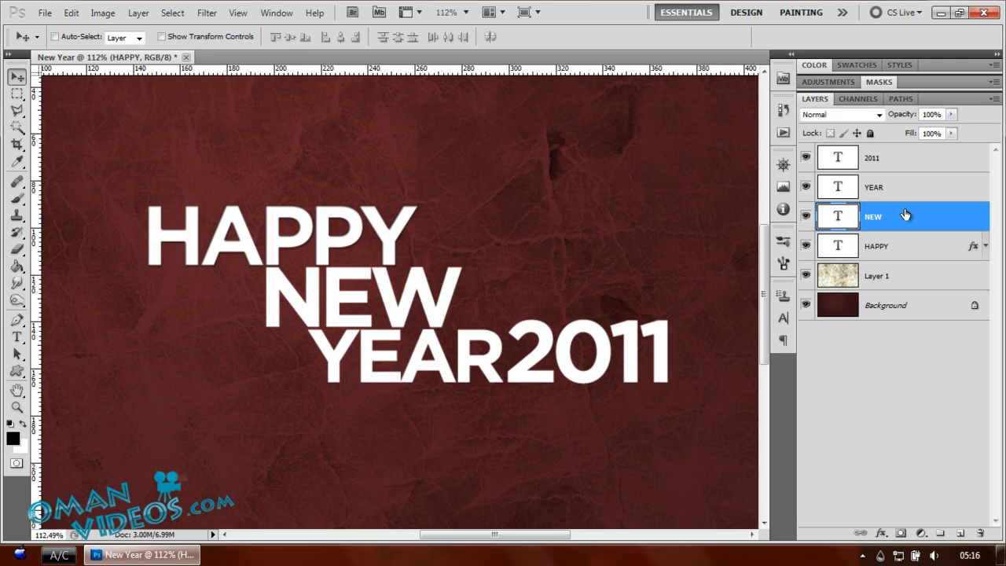
shift+click(886, 161)
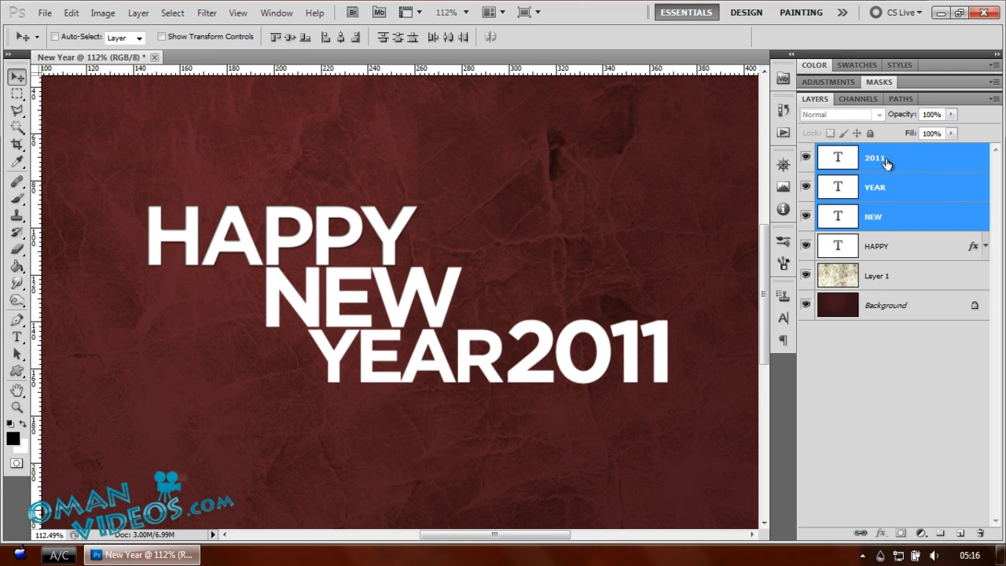
right_click(916, 169)
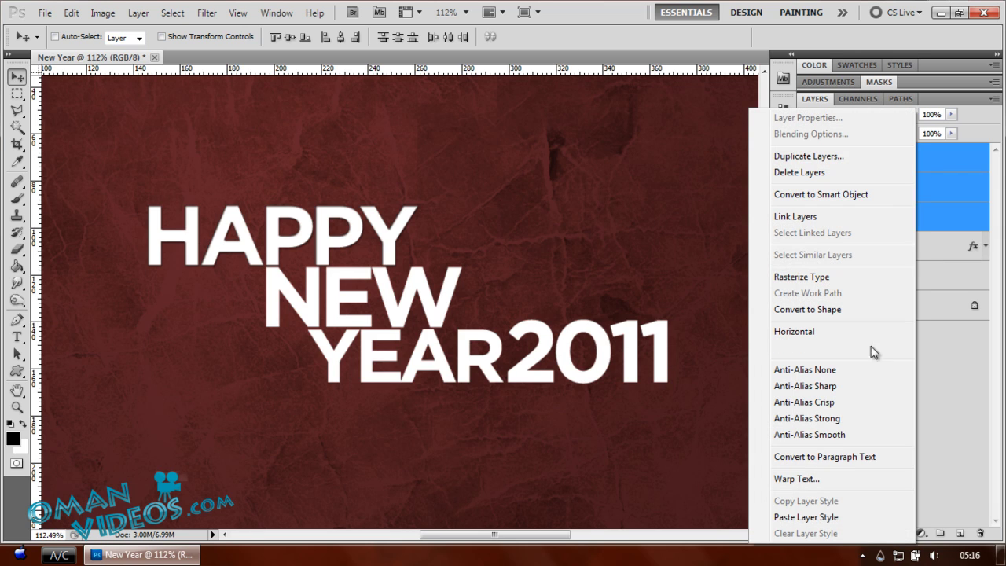
click(805, 516)
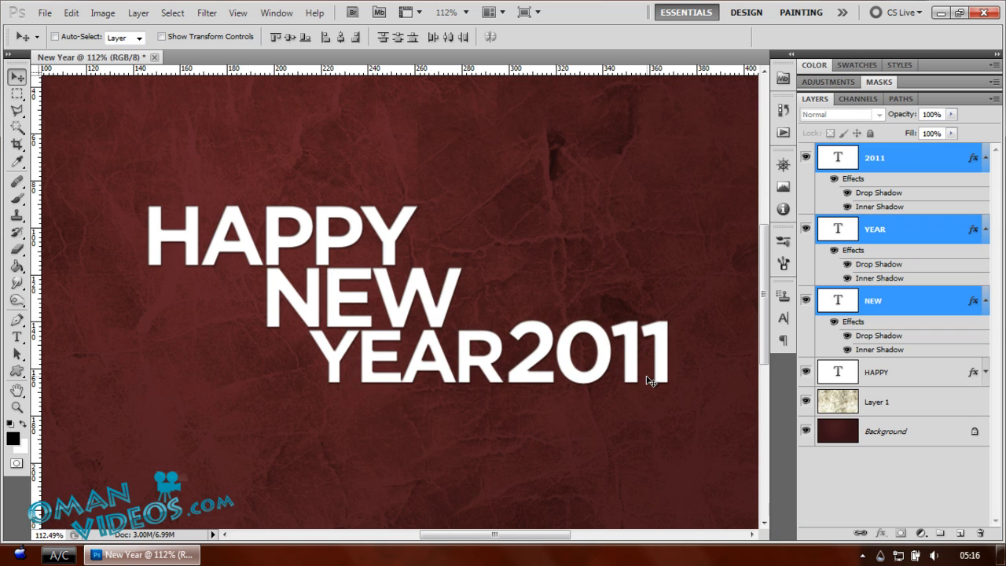
Collapse the text layers' effects lists and group the four text layers together
click(985, 157)
click(984, 187)
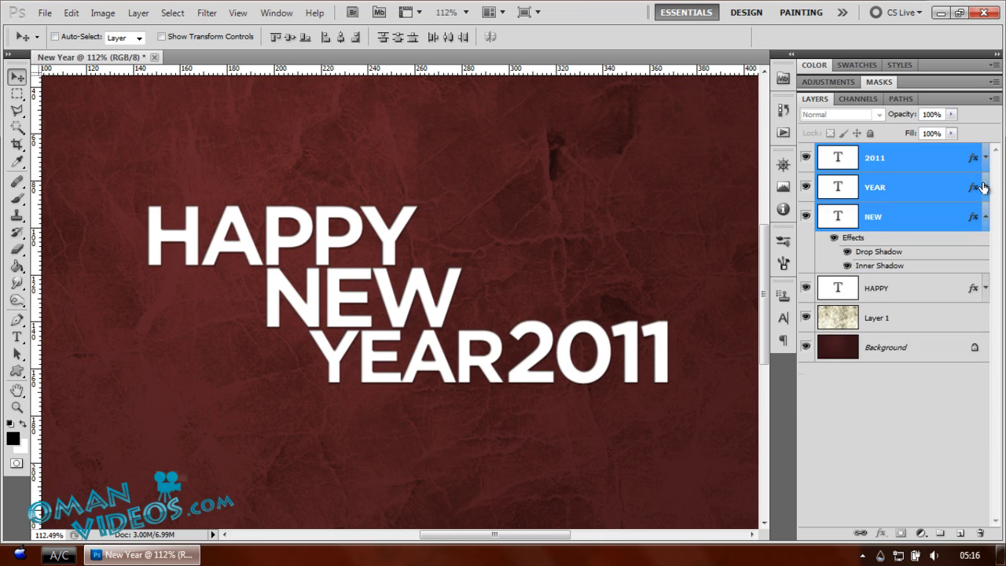
click(985, 216)
click(919, 250)
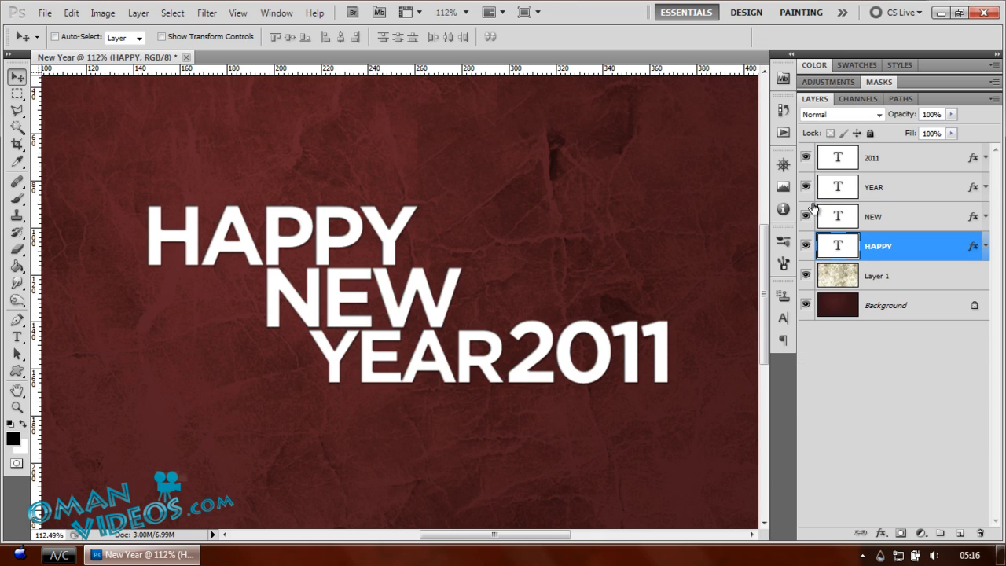
shift+click(910, 166)
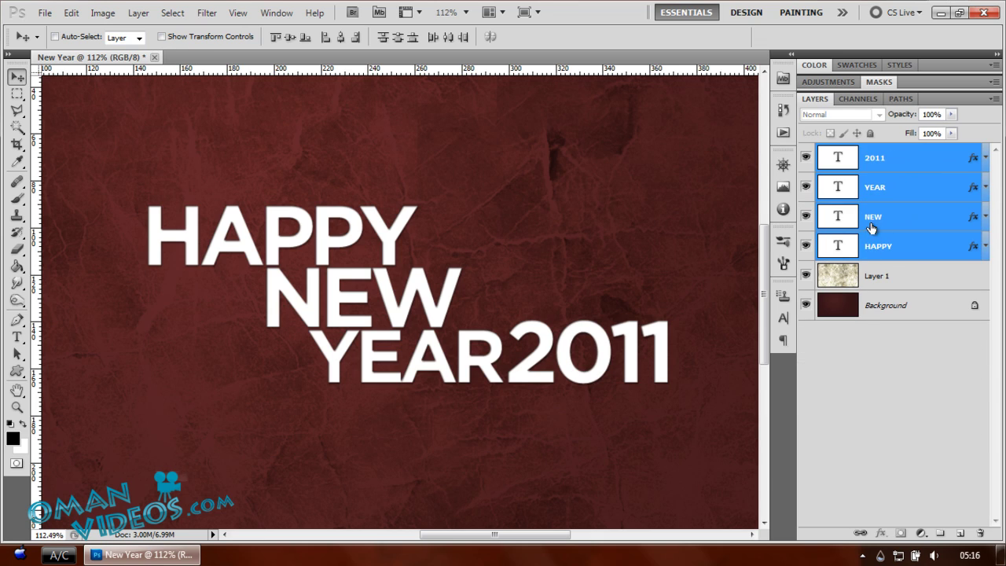
key(ctrl+g)
Name the group 'Happy New Year 2011', expand it, and add an empty Layer 2 inside
double_click(856, 152)
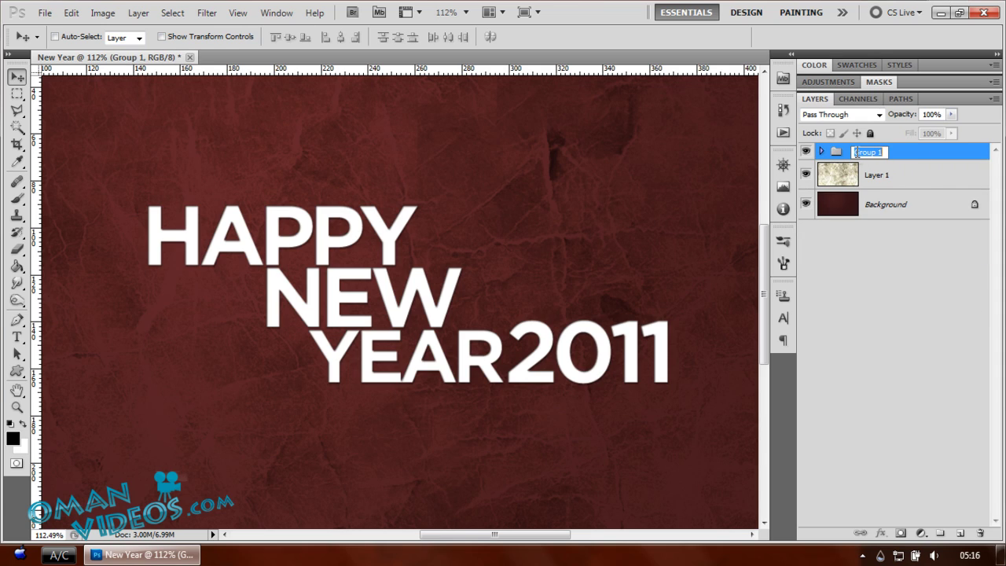
key(BackSpace)
text(Happy New Year 2011)
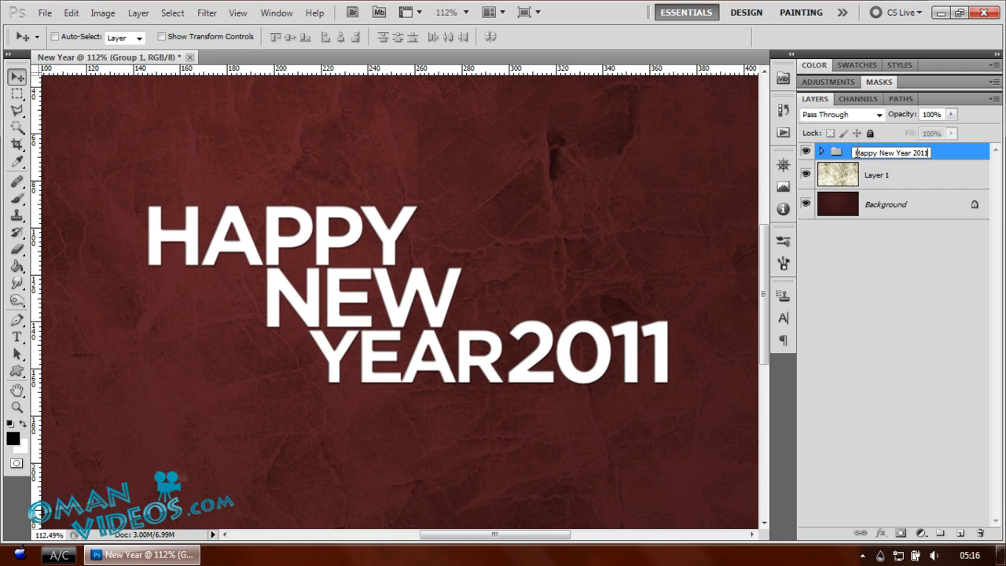
key(Return)
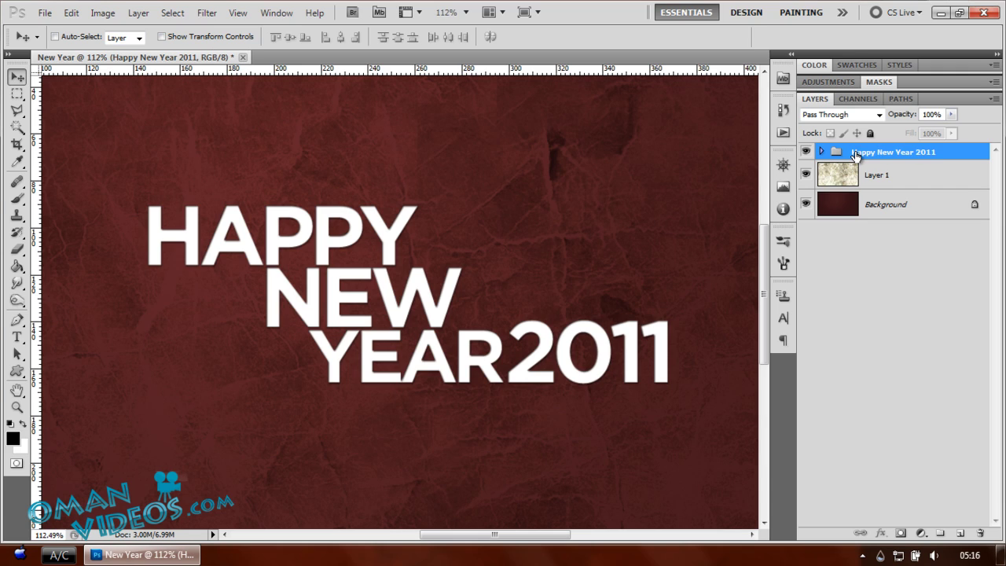
click(821, 150)
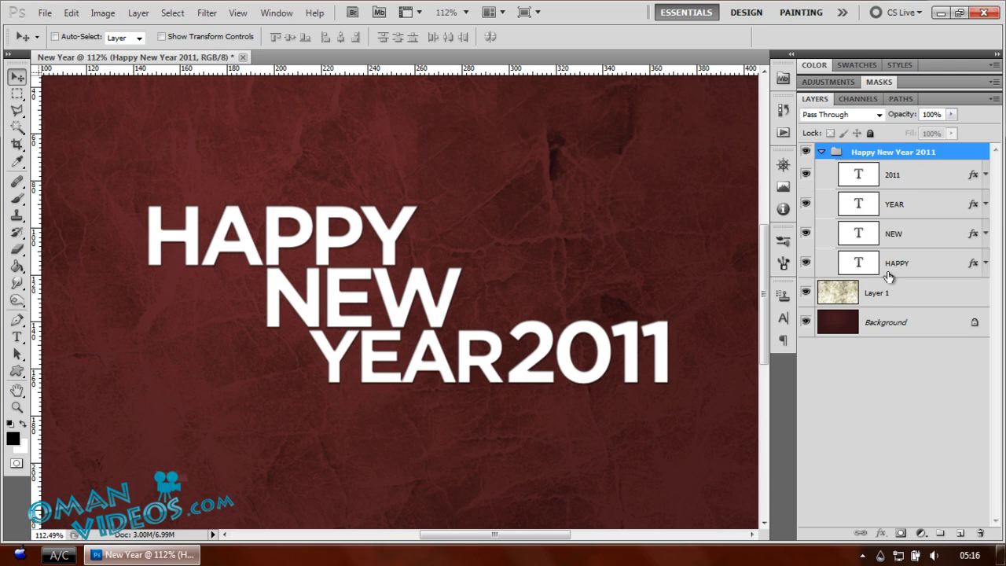
click(960, 532)
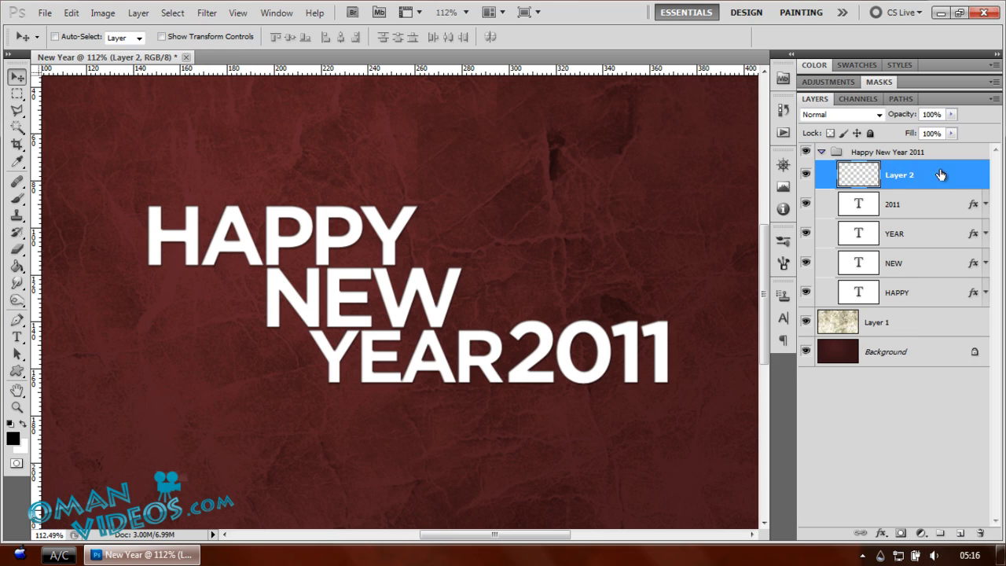
Drag Layer 2 above the Happy New Year 2011 group, then select the group
drag(938, 175, 880, 147)
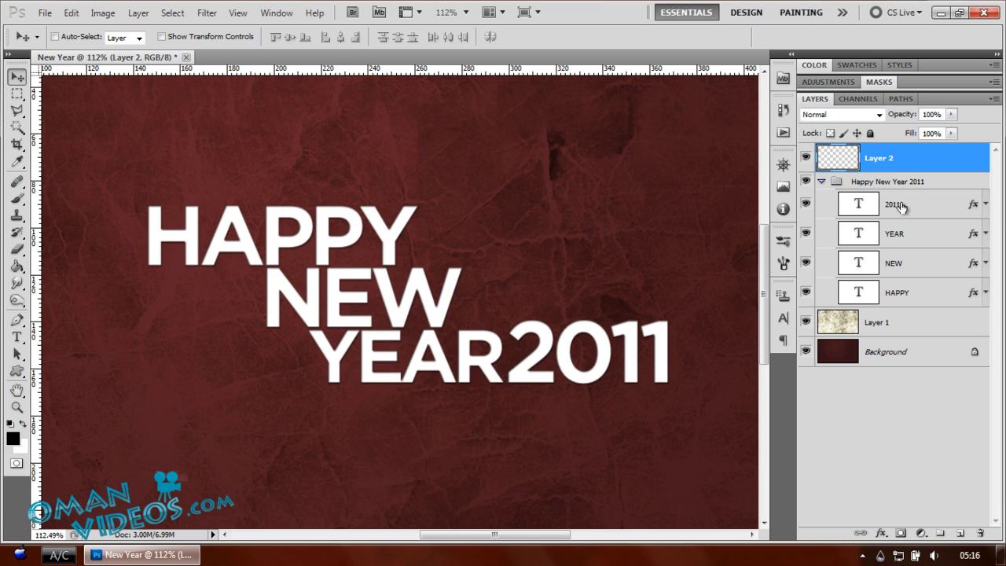
ctrl+click(860, 297)
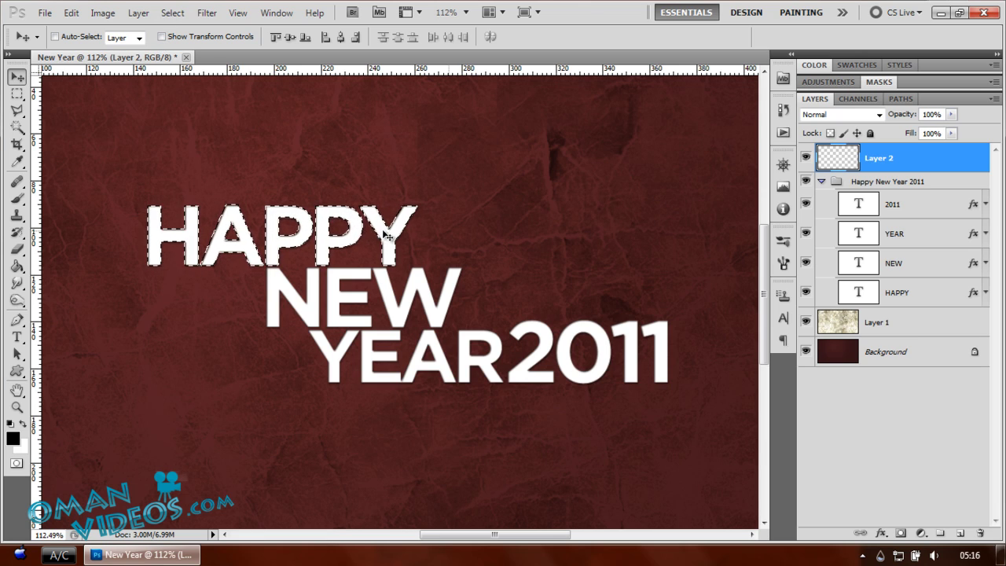
key(ctrl+d)
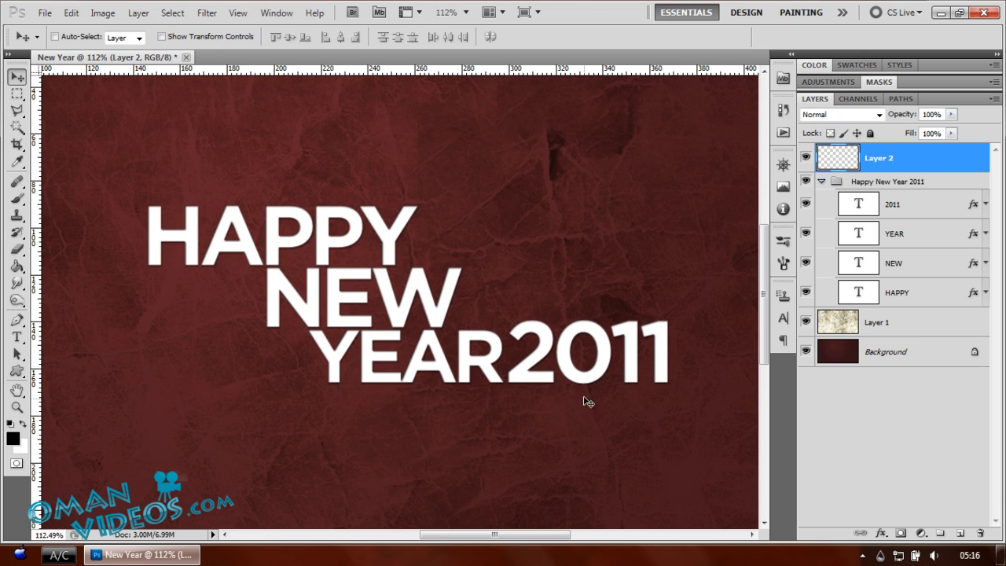
click(907, 185)
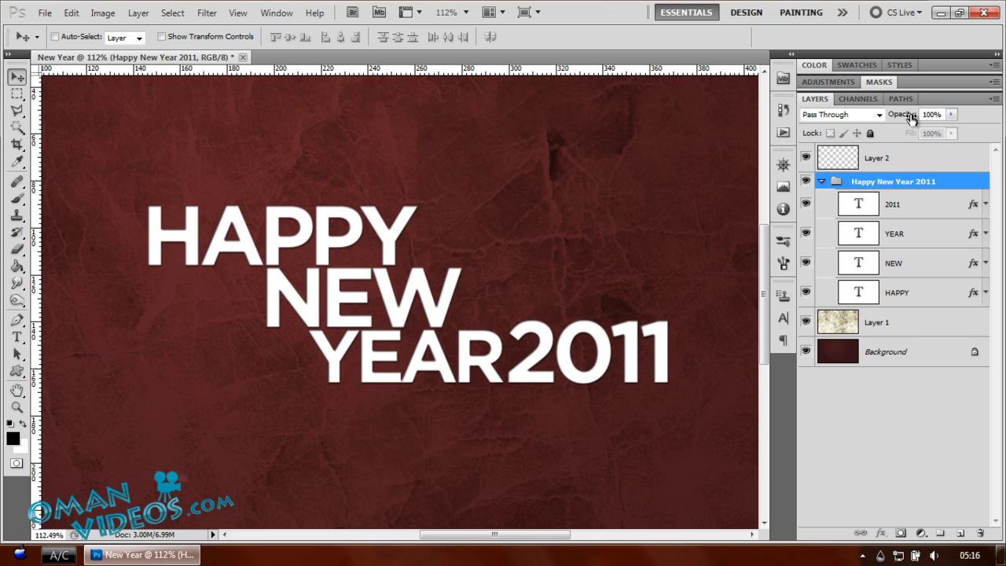
Switch the text group's blend mode to Overlay and scrub its opacity to 49%
drag(905, 118, 841, 124)
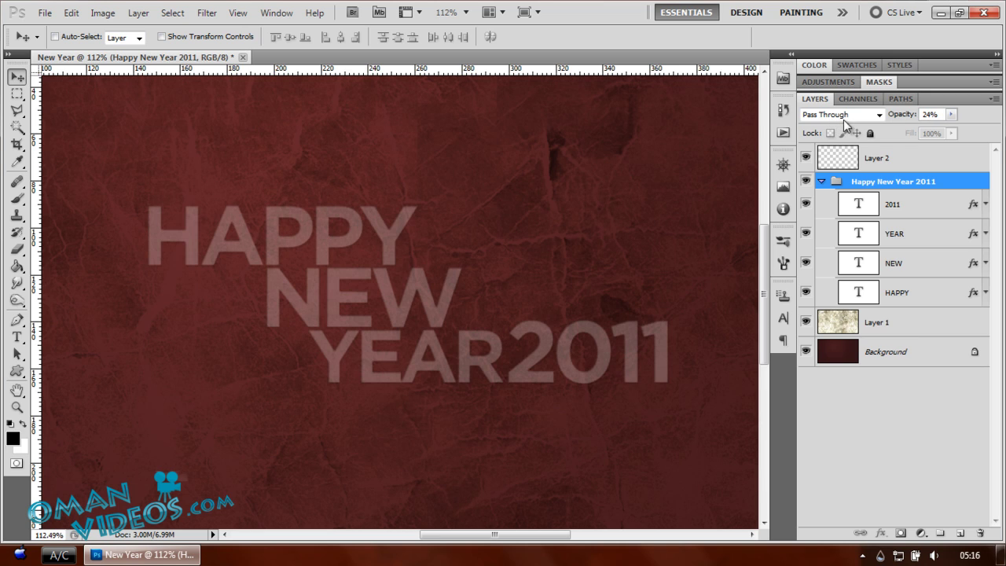
click(835, 115)
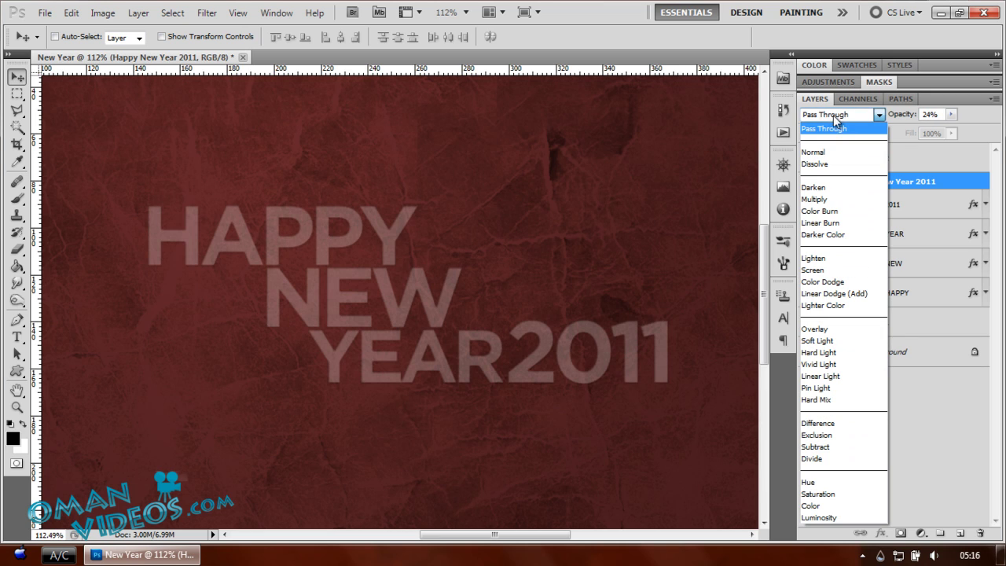
click(829, 329)
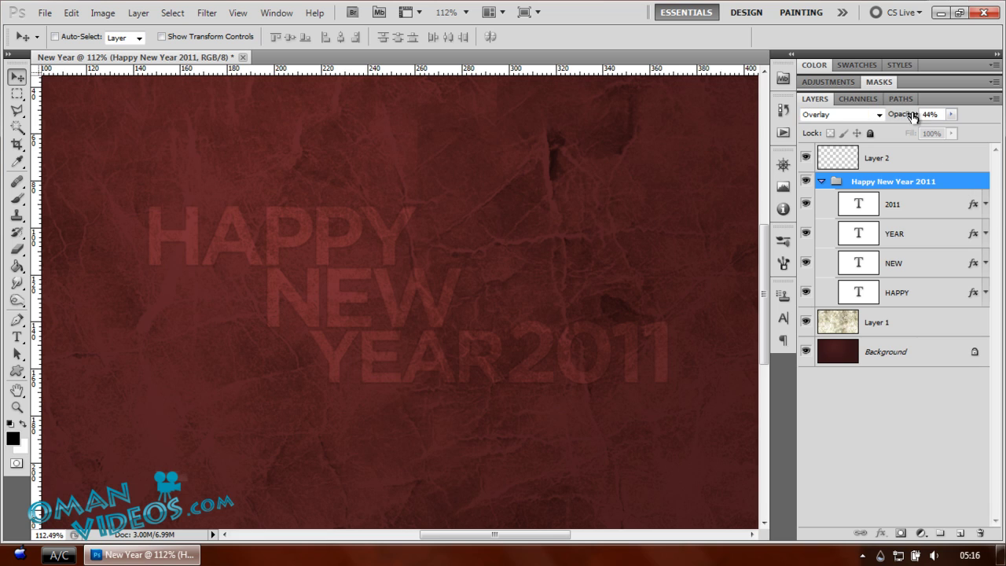
mouse_move(900, 118)
mouse_down()
mouse_move(933, 119)
mouse_move(896, 118)
mouse_move(906, 118)
mouse_up()
drag(909, 117, 916, 116)
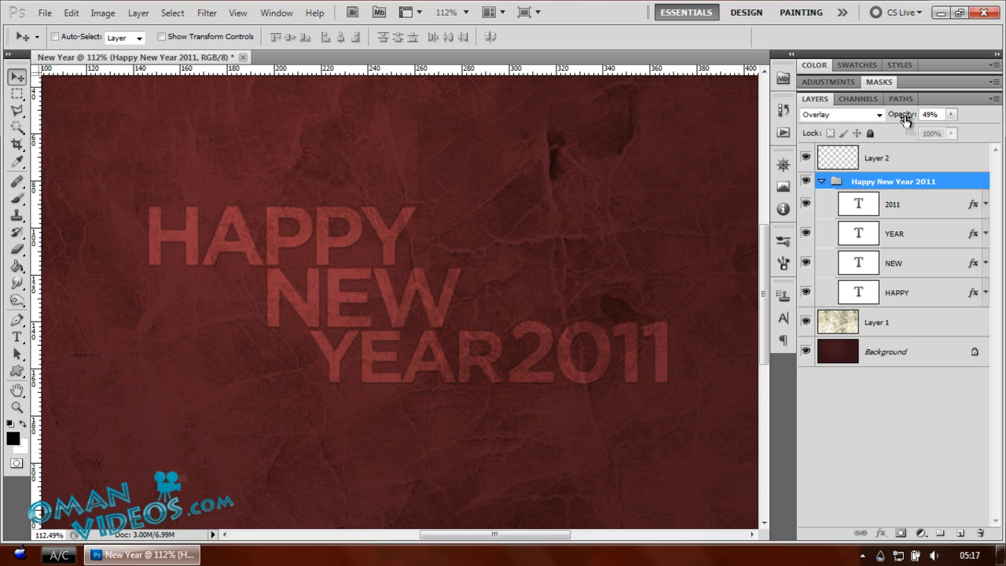
click(905, 119)
scroll(399, 290, down, 1)
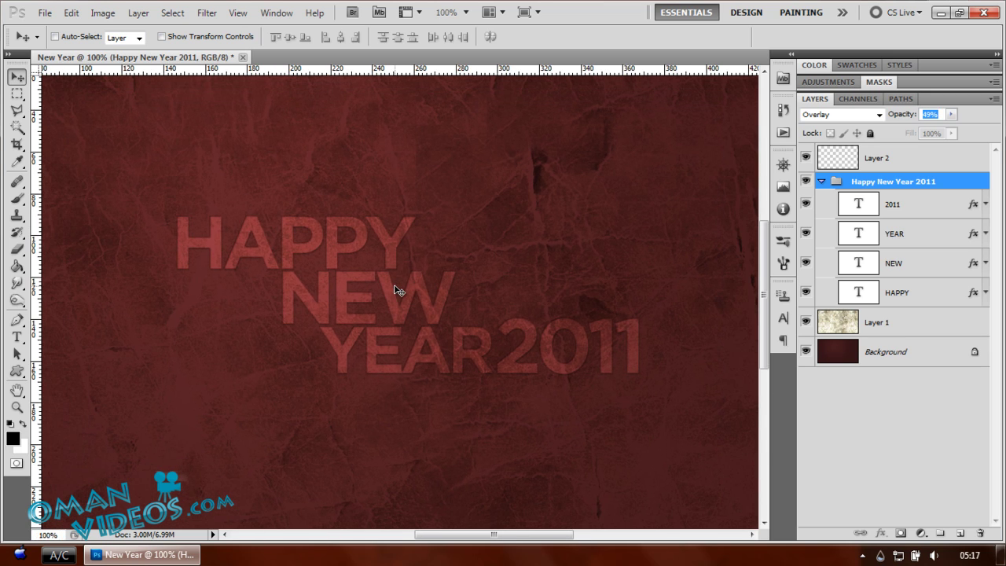
Load HAPPY as a selection on Layer 2 and set up a white foreground-to-transparent radial gradient
ctrl+click(864, 295)
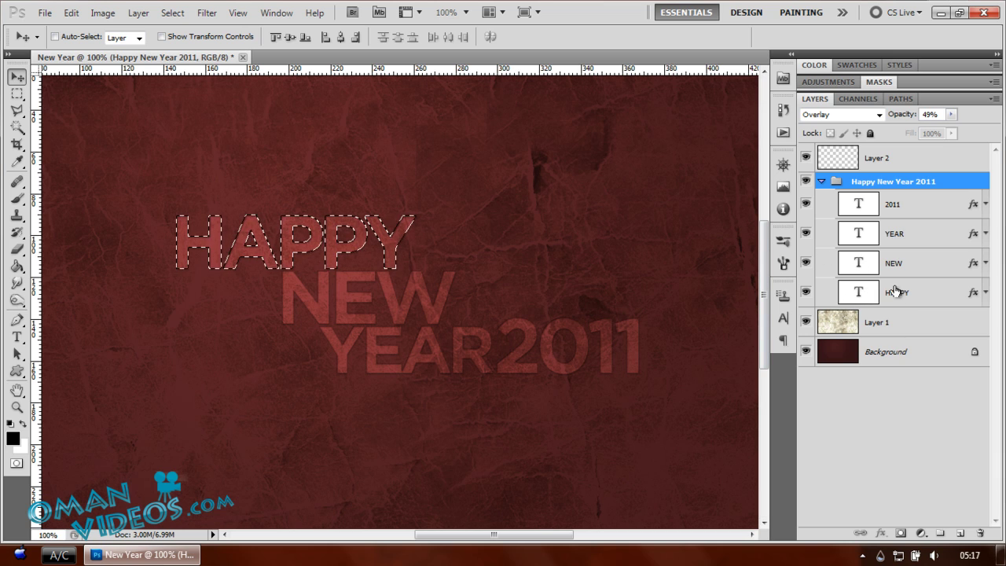
click(878, 158)
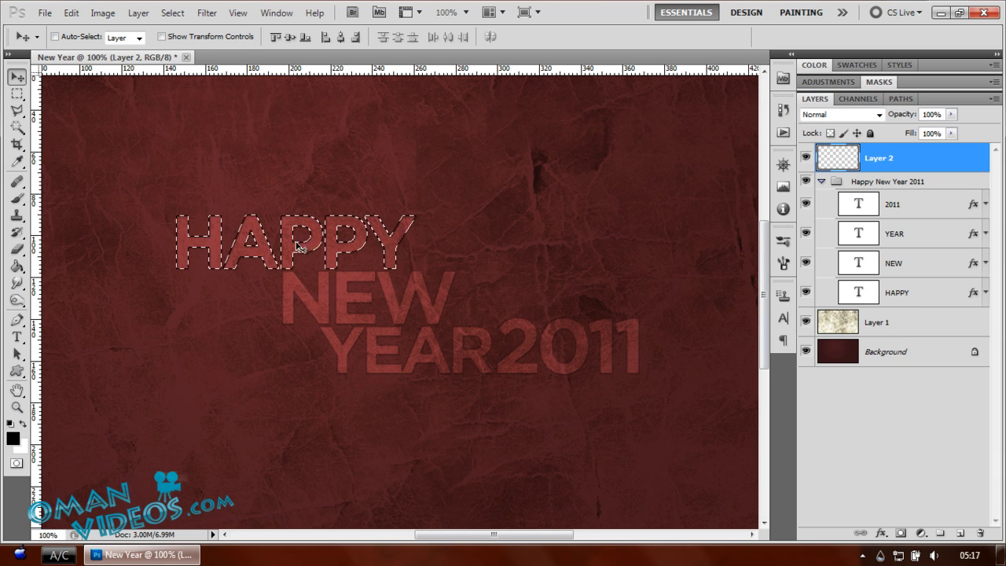
click(17, 265)
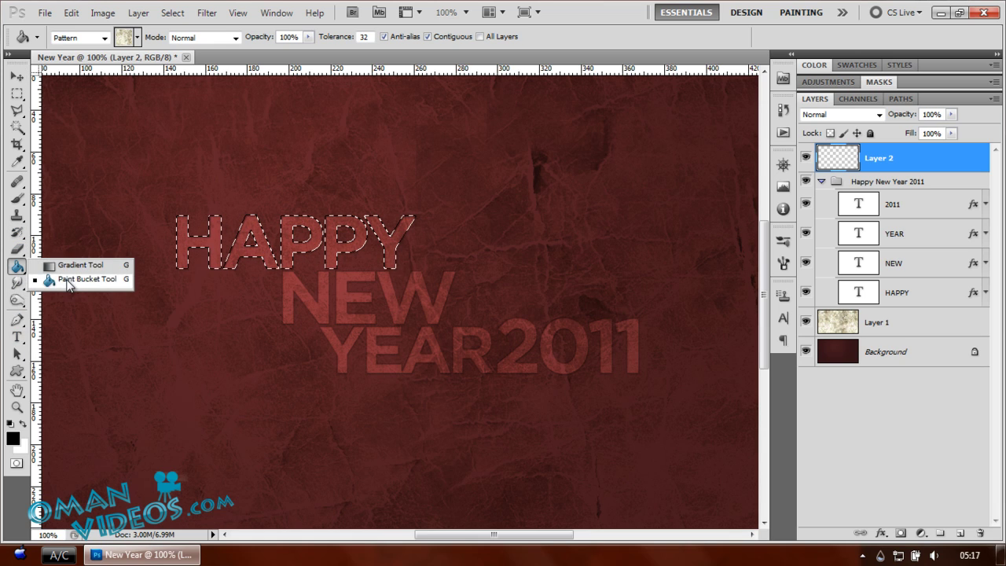
click(67, 264)
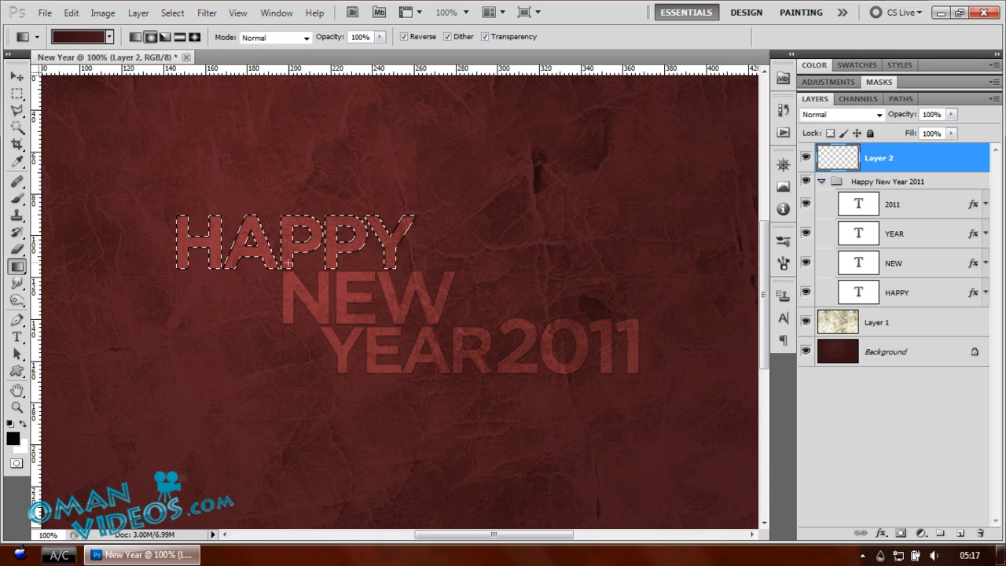
right_click(363, 216)
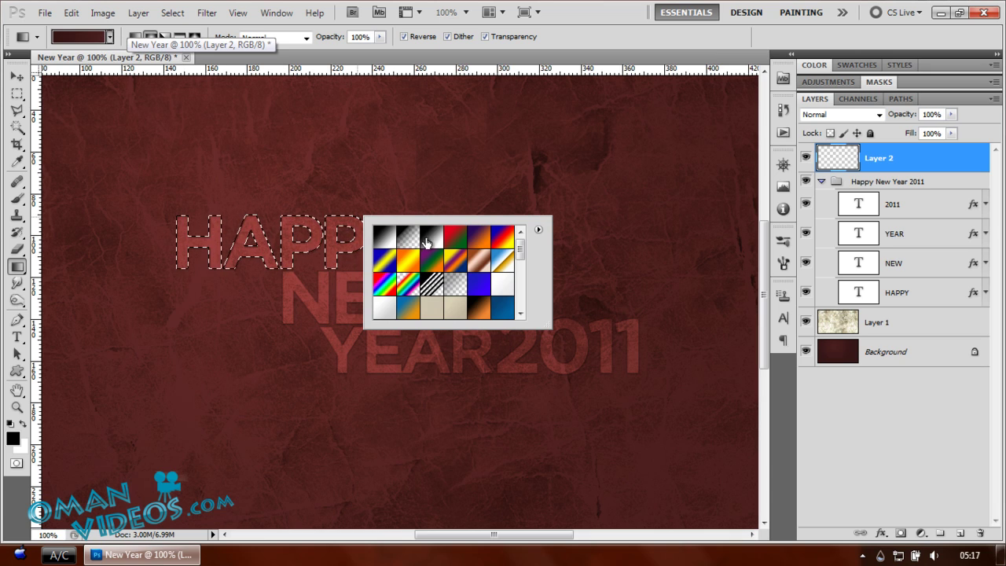
click(403, 238)
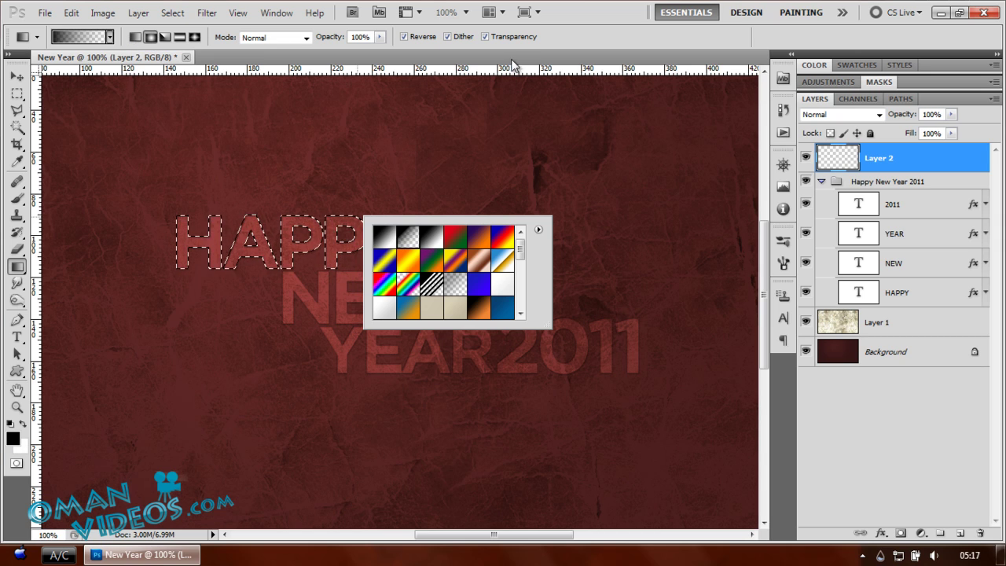
click(22, 423)
right_click(259, 238)
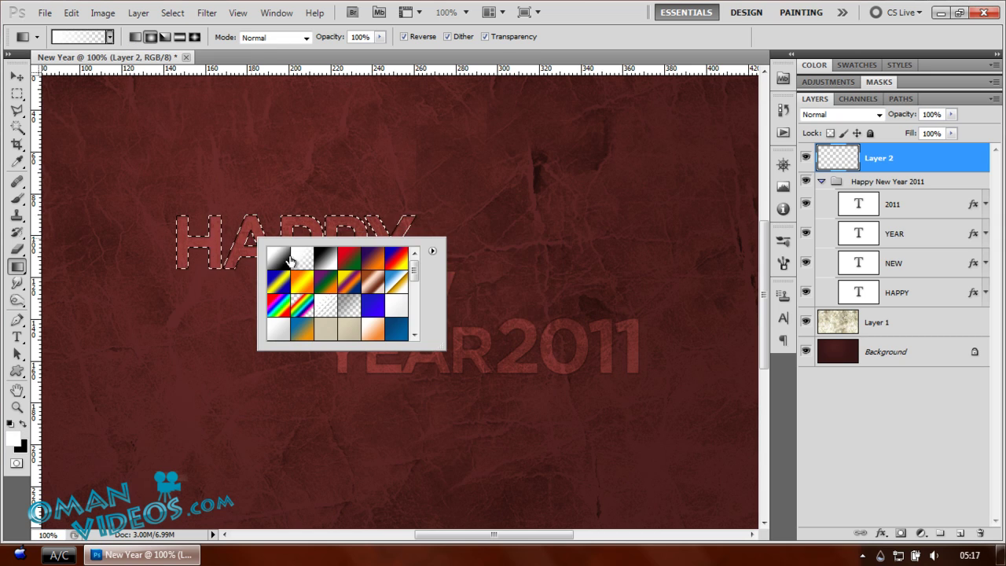
click(149, 37)
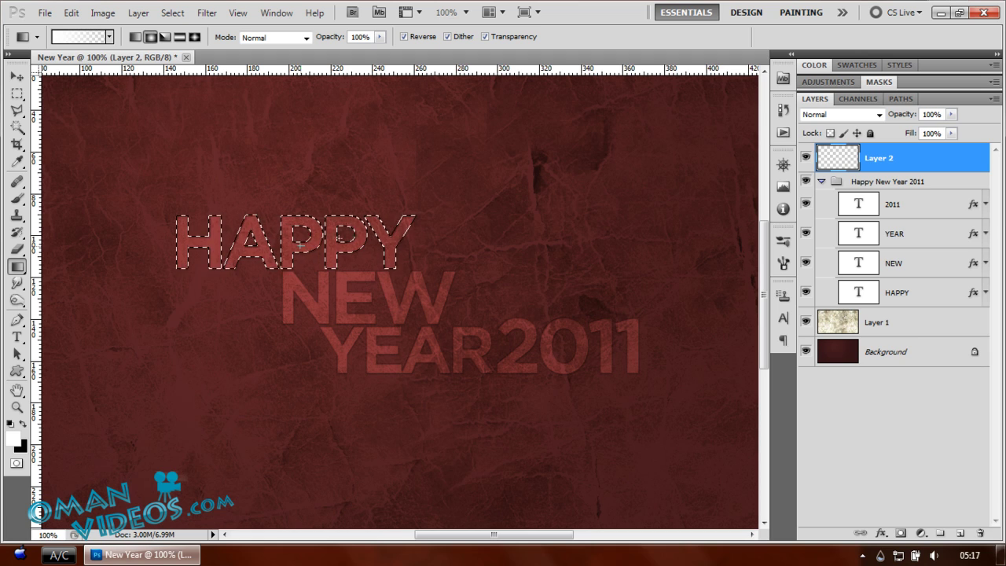
Drag the radial gradient across the HAPPY letters with Reverse turned off
drag(300, 245, 414, 213)
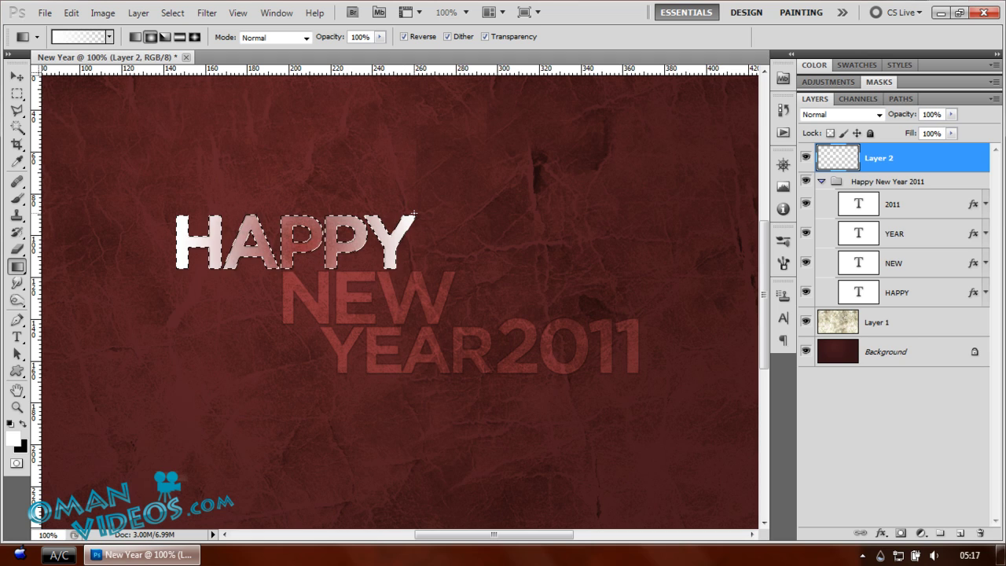
key(ctrl+z)
click(418, 38)
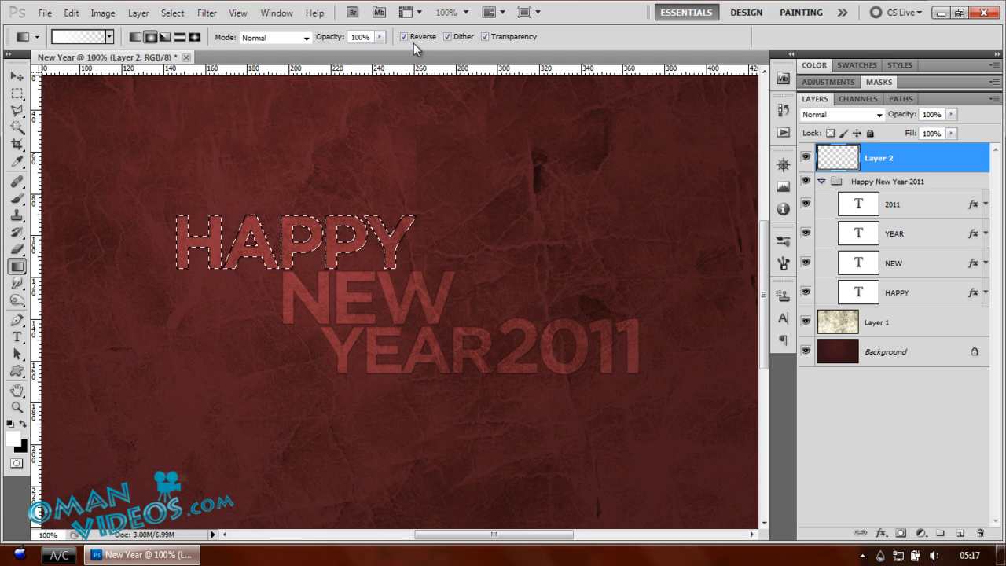
drag(289, 246, 406, 213)
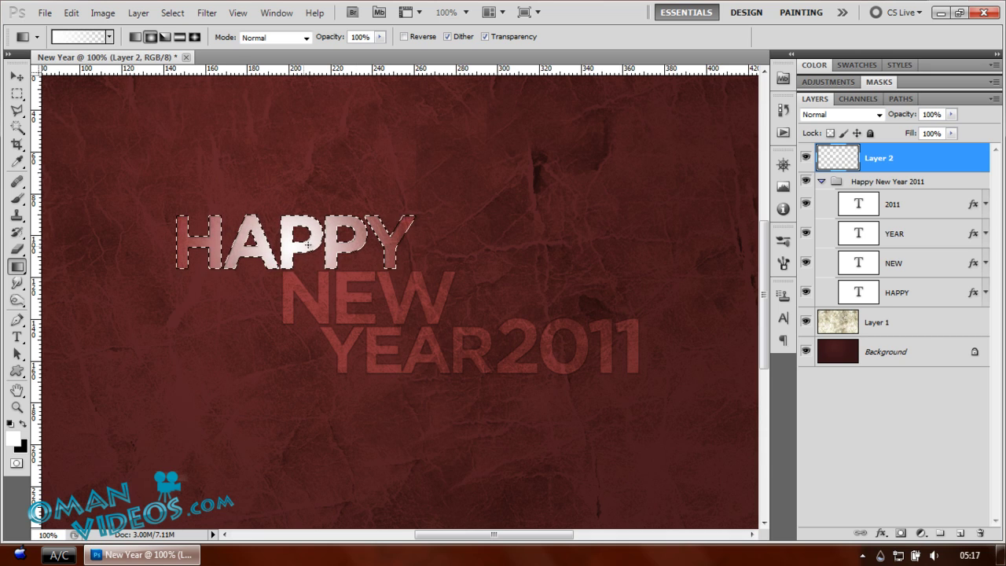
click(172, 12)
Contract the HAPPY selection by 3 pixels
mouse_move(197, 175)
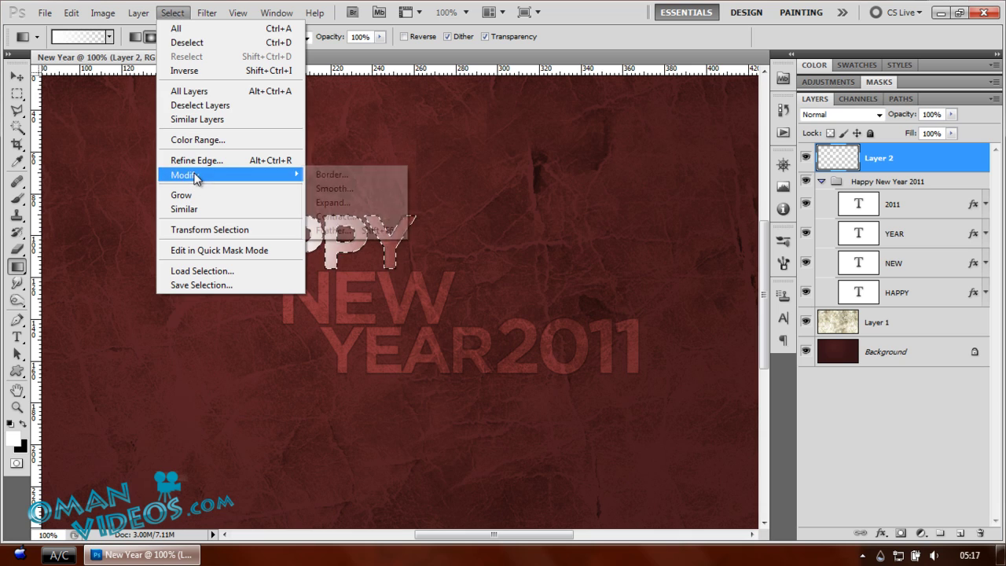
click(378, 224)
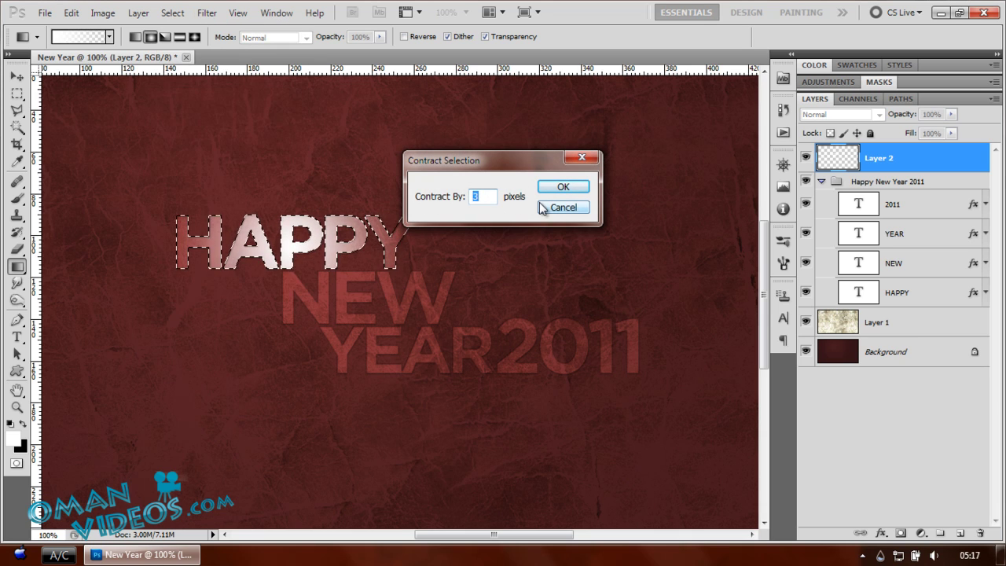
key(Return)
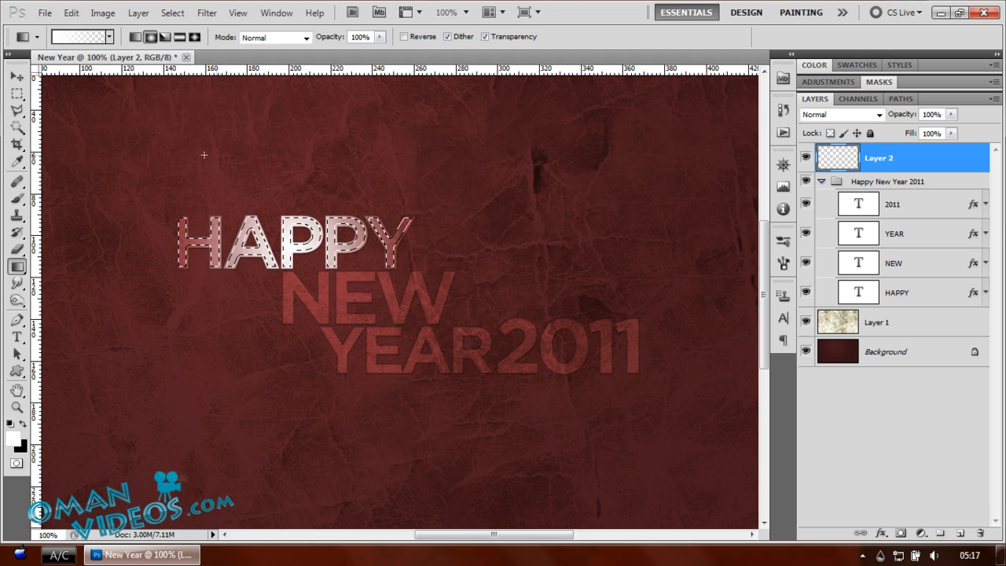
Mask Layer 2 with the contracted selection and set its blend mode to Overlay
click(17, 76)
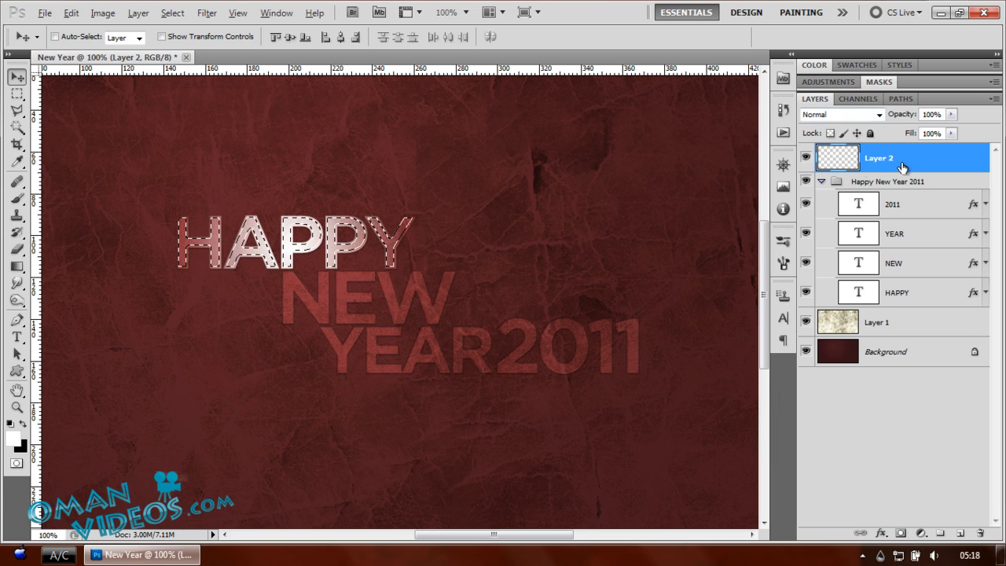
click(901, 532)
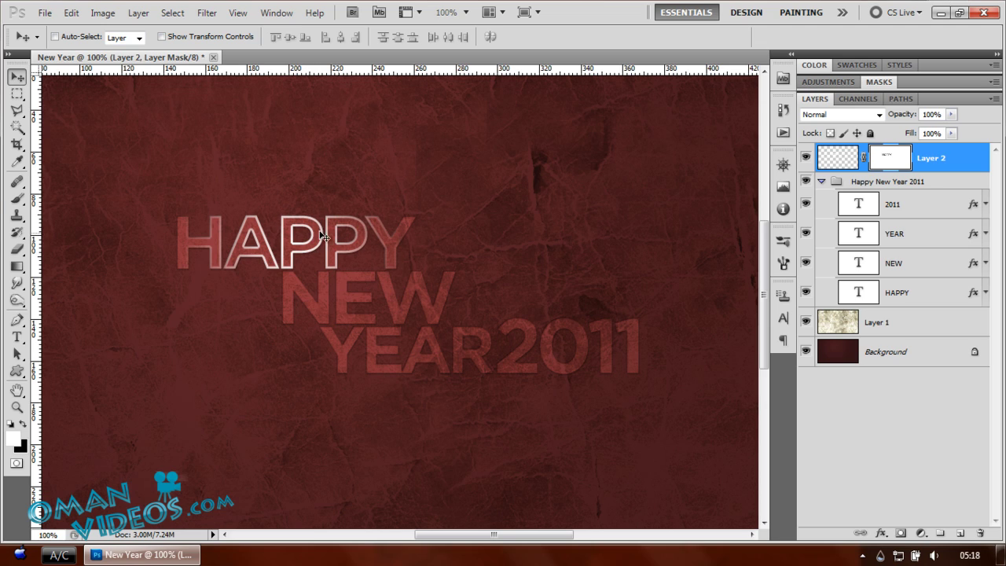
click(853, 116)
click(828, 304)
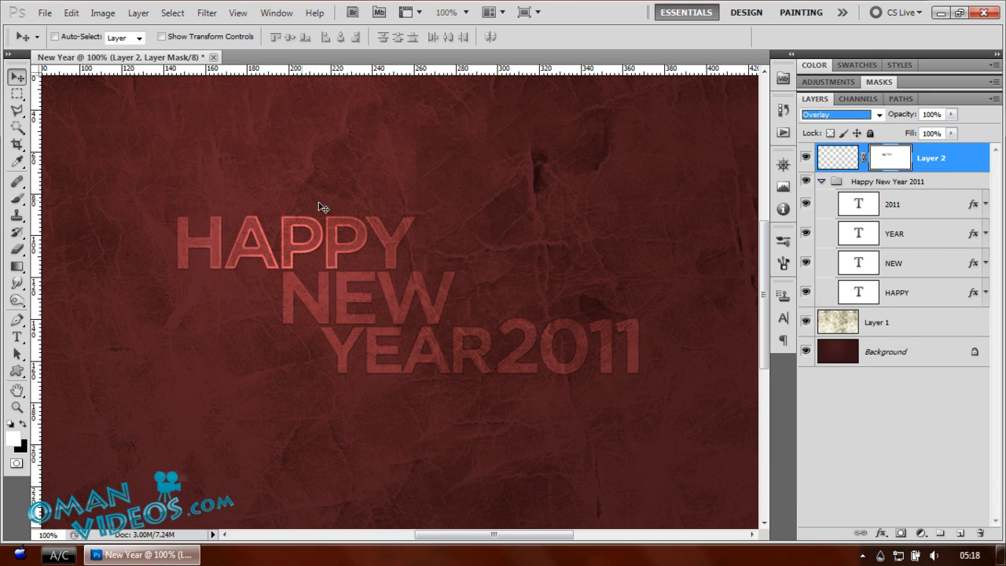
click(364, 245)
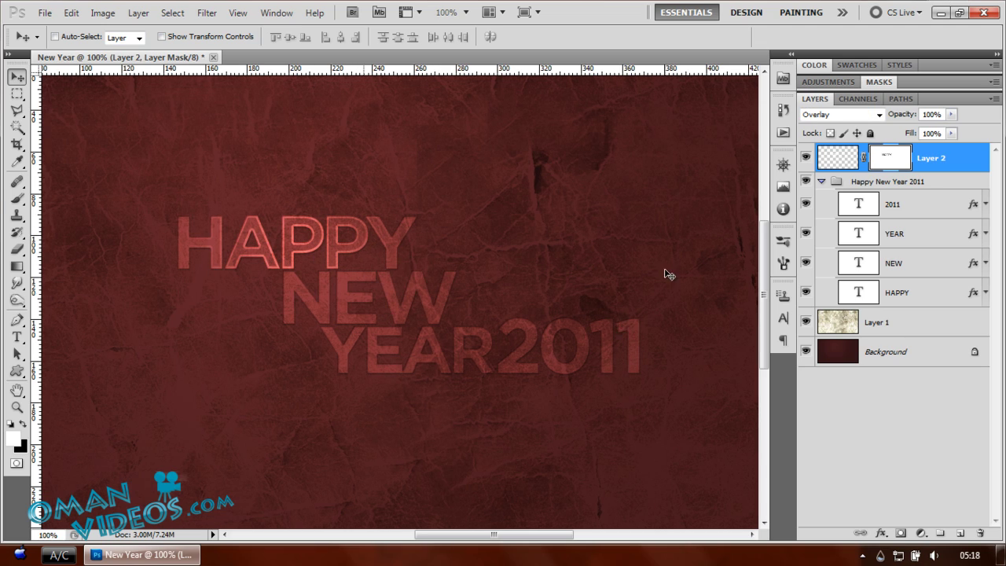
On a new Layer 3, fill the NEW letter selection with the gradient
click(959, 534)
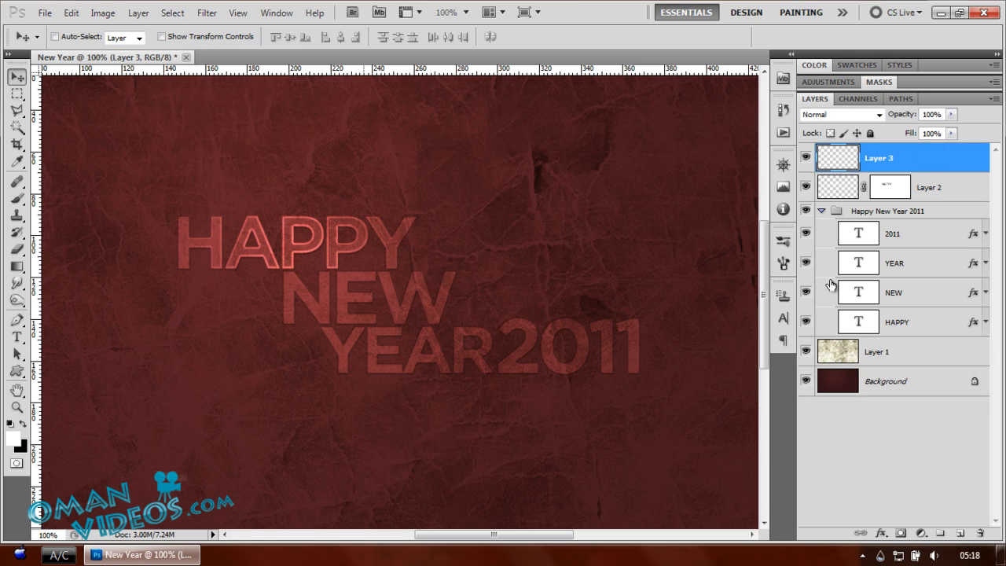
ctrl+click(860, 294)
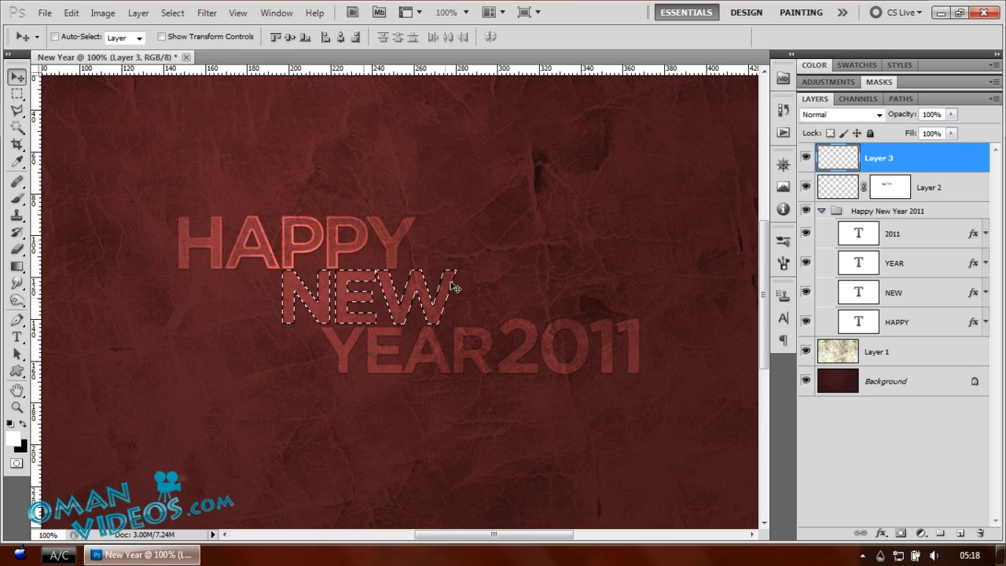
click(16, 265)
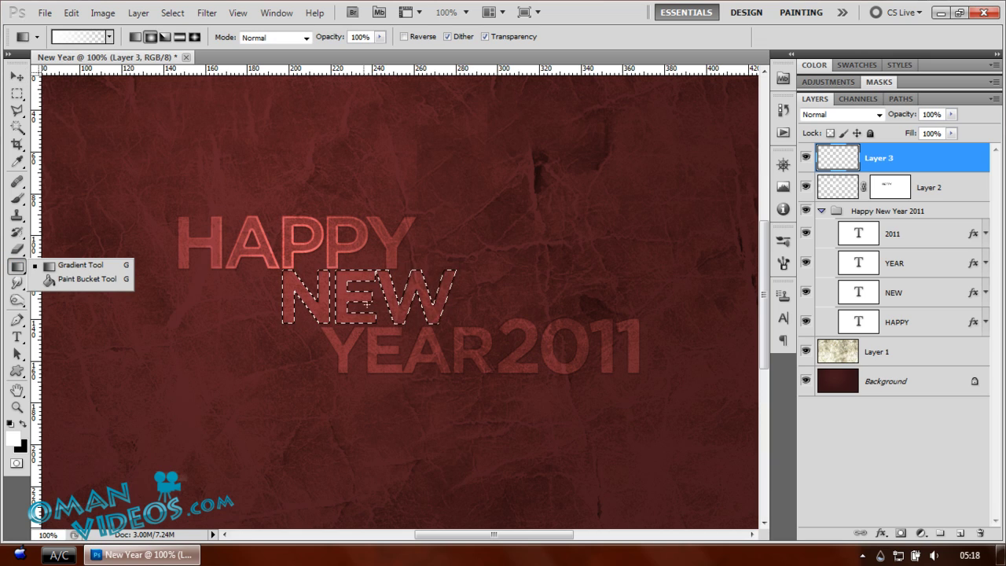
drag(373, 301, 464, 265)
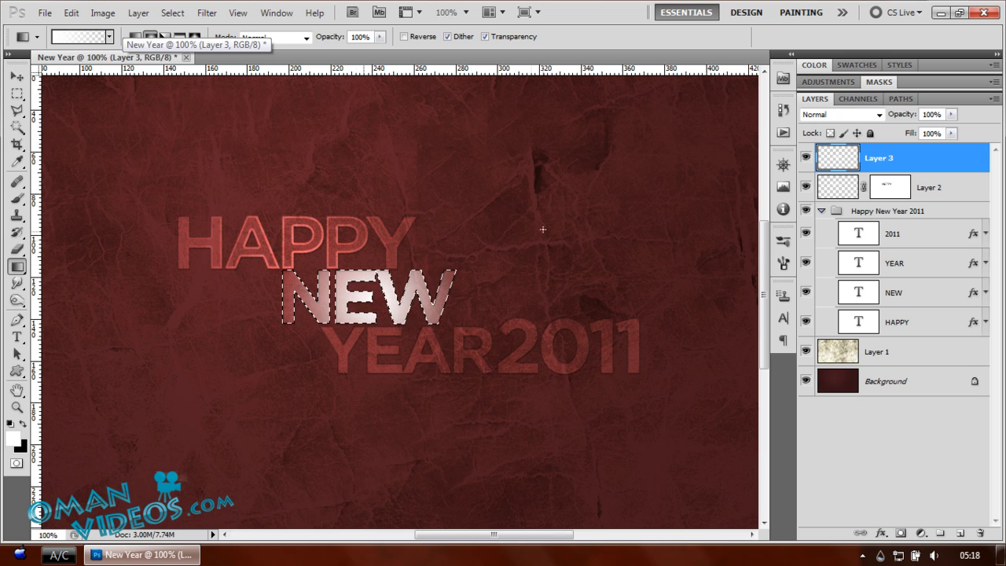
Contract the NEW selection by 3 pixels
click(209, 14)
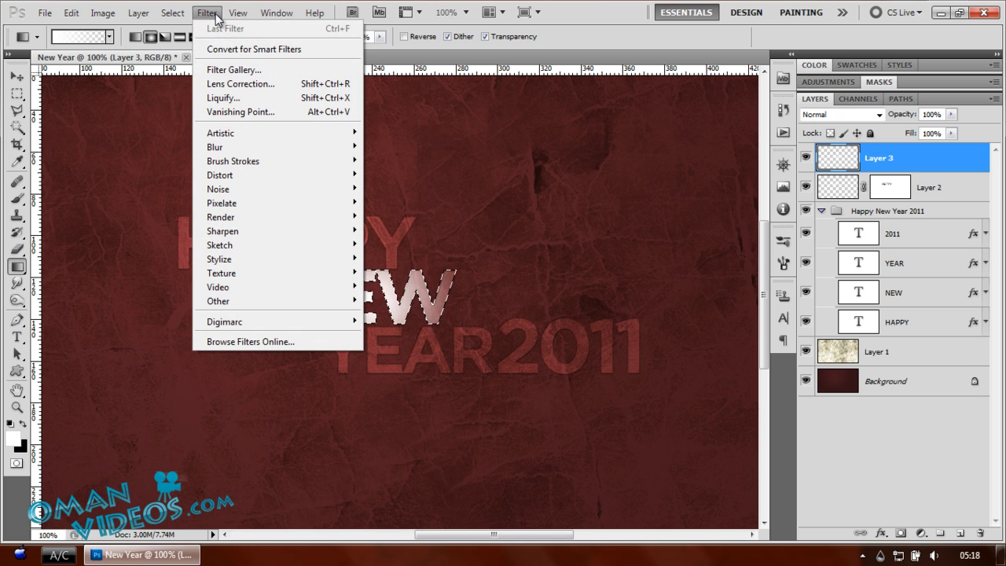
mouse_move(172, 14)
mouse_move(184, 183)
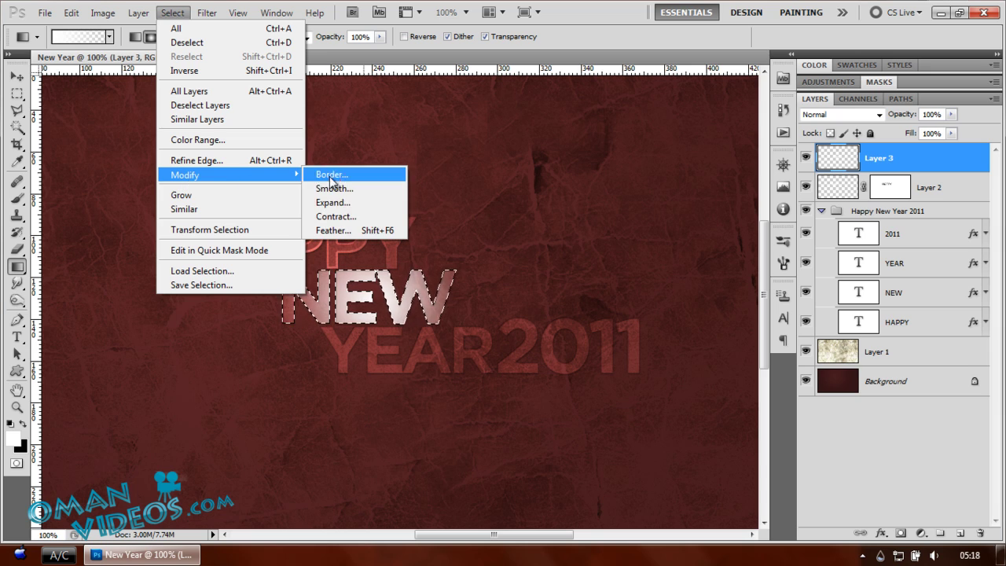
click(345, 218)
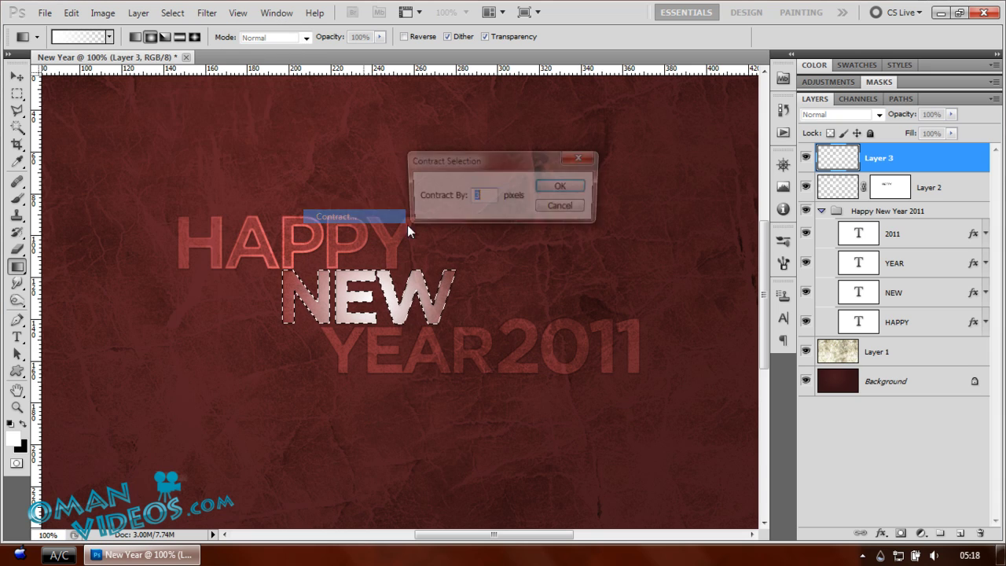
click(564, 189)
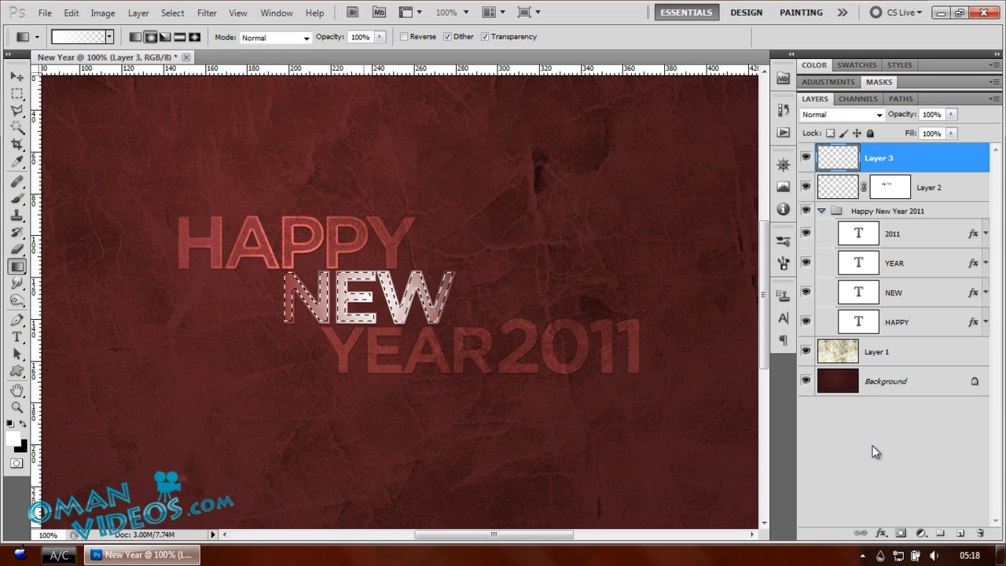
Mask Layer 3 to the contracted selection, blend it Overlay, and add empty Layer 4
click(901, 532)
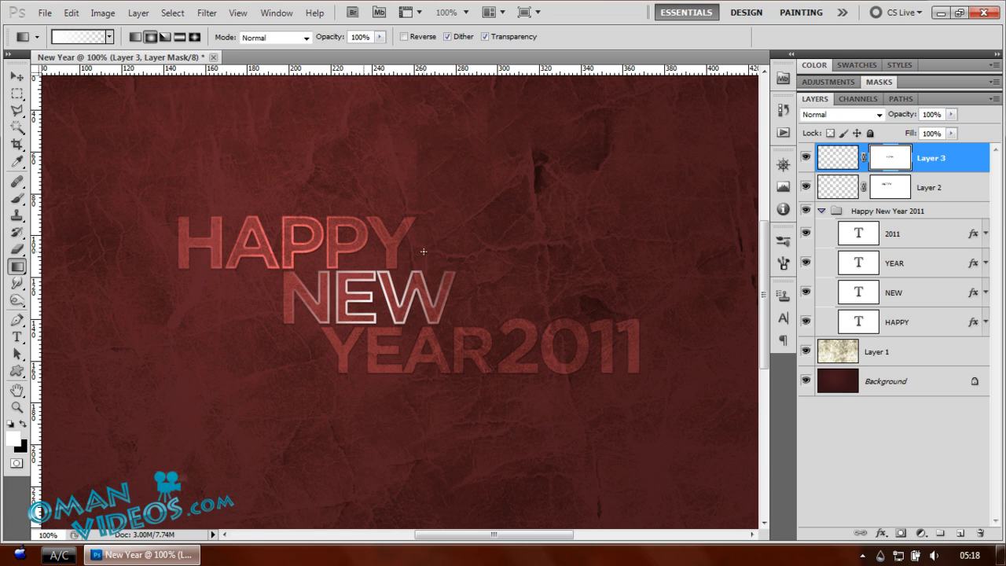
click(846, 115)
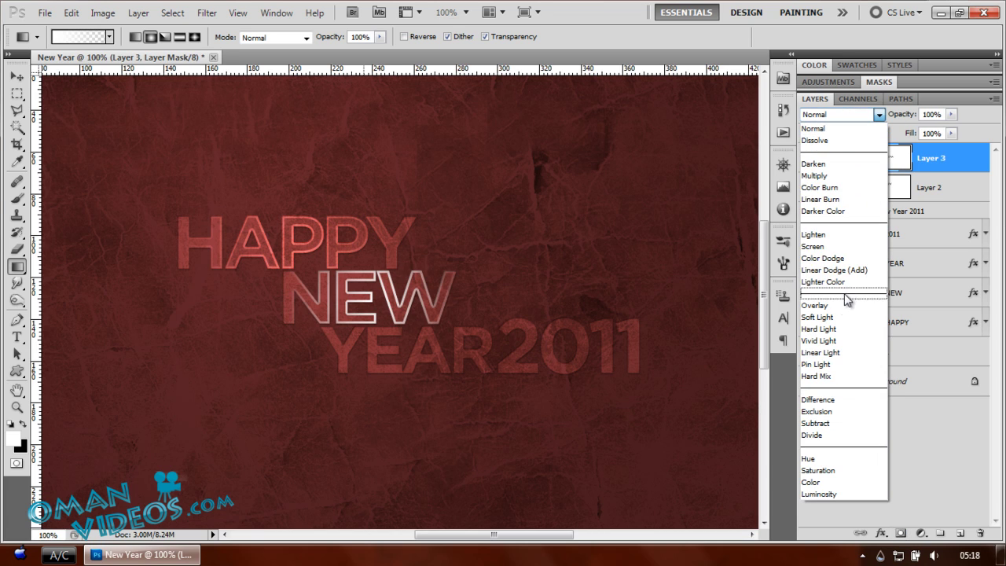
click(817, 305)
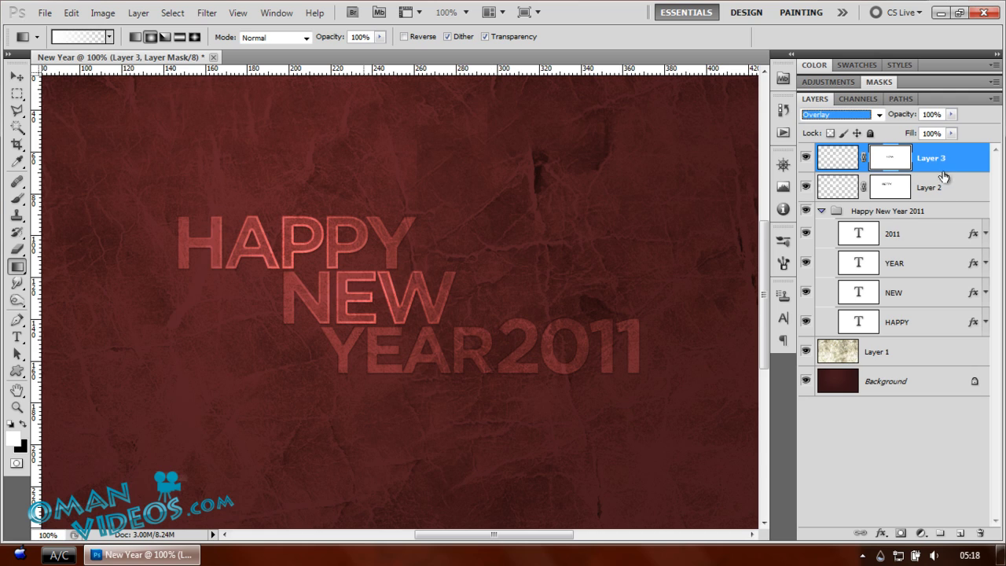
click(960, 533)
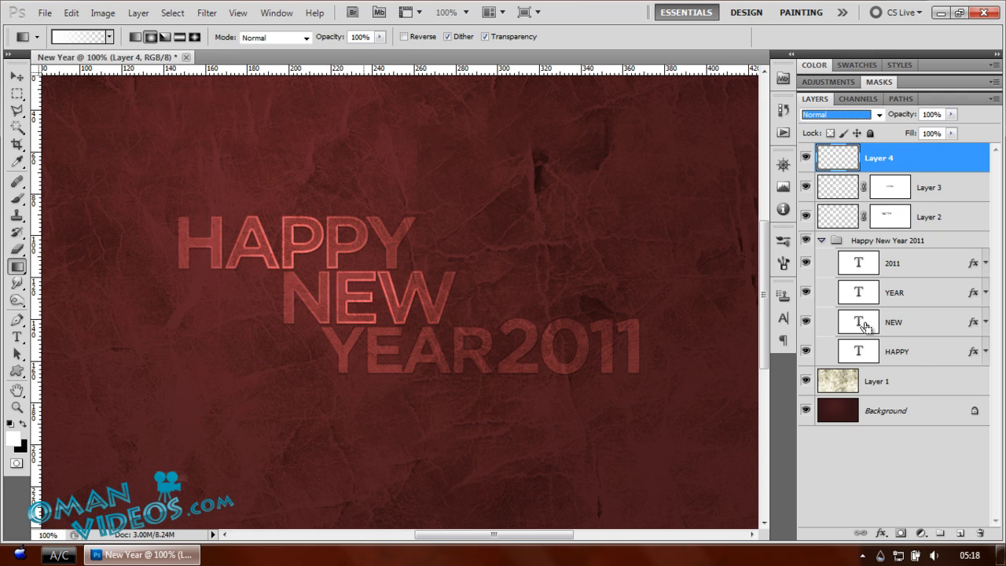
Fill the YEAR letter selection with the gradient on Layer 4 and contract it
ctrl+click(860, 298)
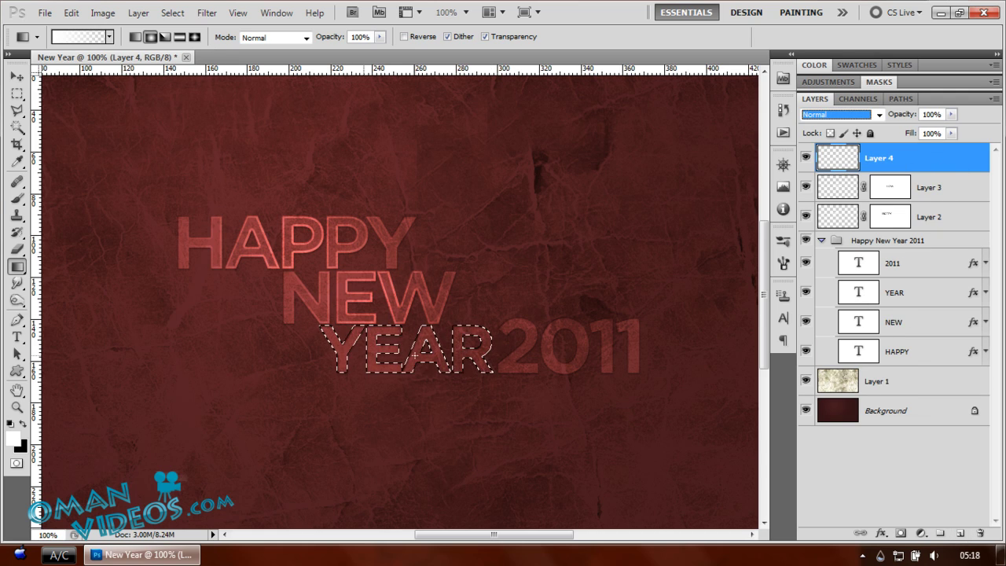
drag(414, 355, 497, 318)
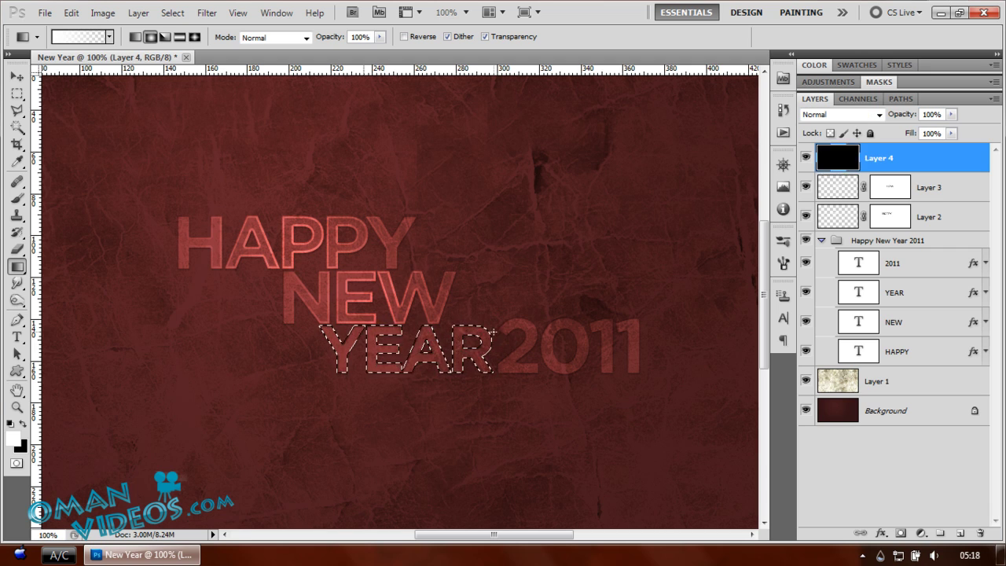
click(172, 13)
mouse_move(228, 178)
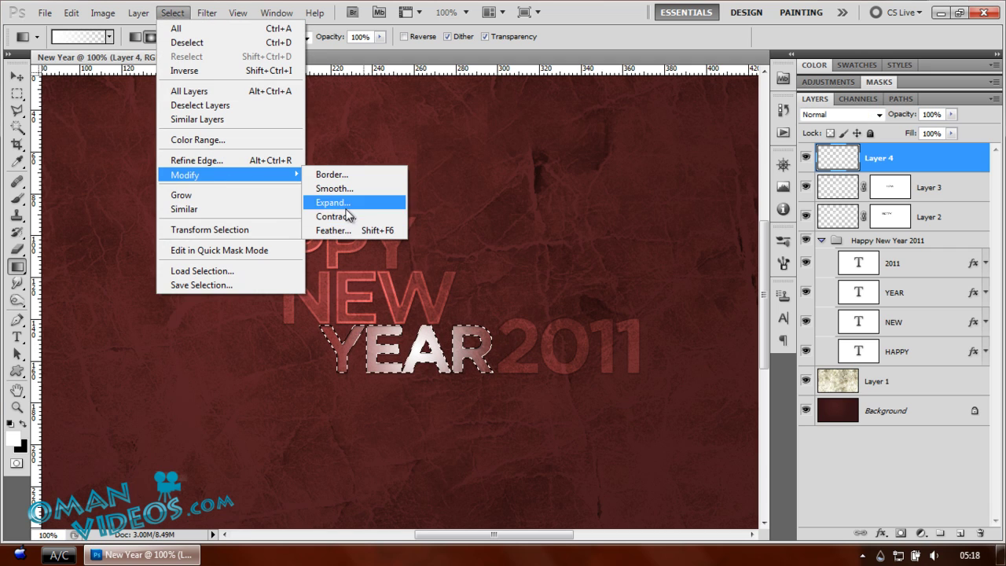
click(347, 216)
key(Return)
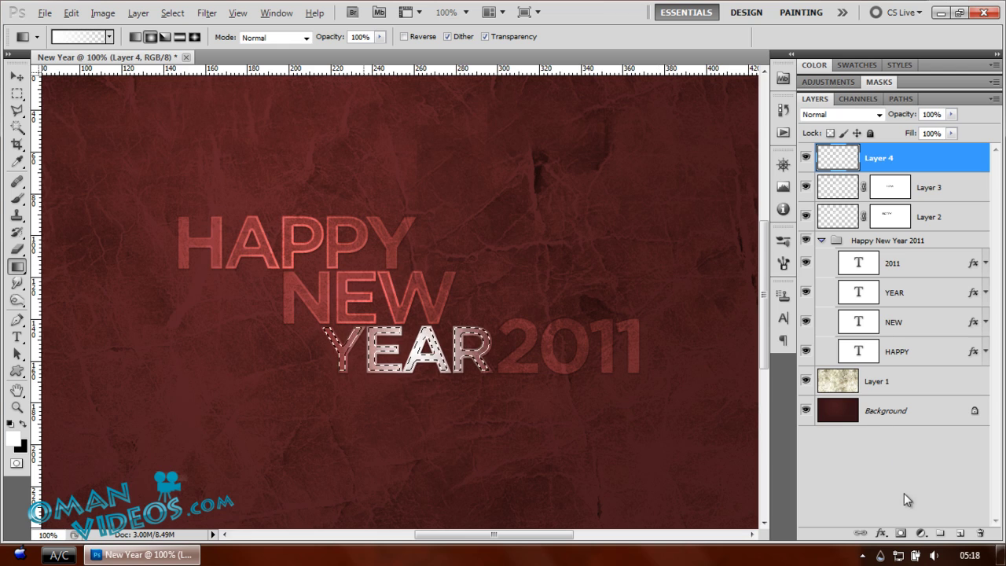
Mask Layer 4 with an inverted mask, set it to Soft Light, and add Layer 5
click(901, 533)
key(ctrl+i)
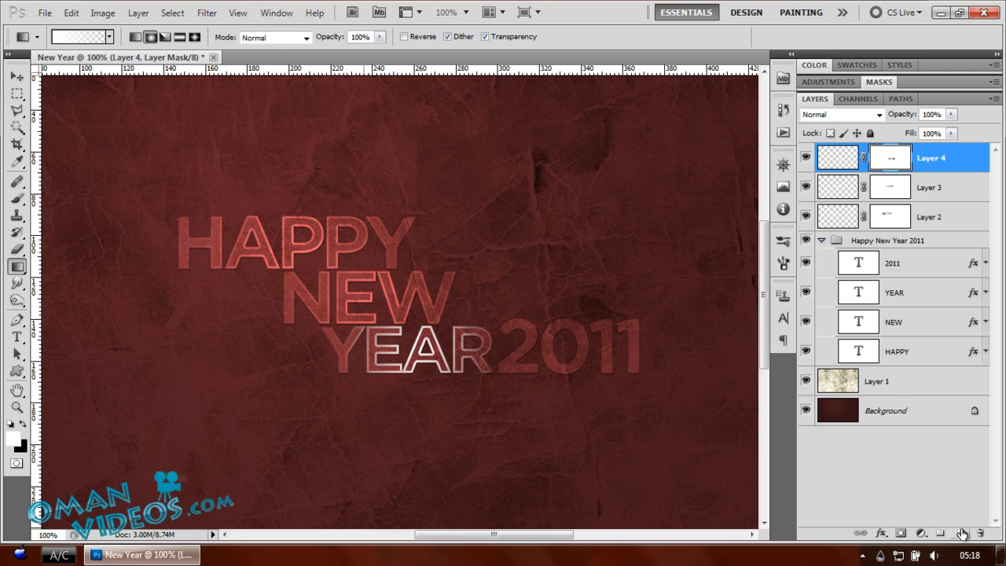
click(961, 533)
click(864, 188)
click(841, 114)
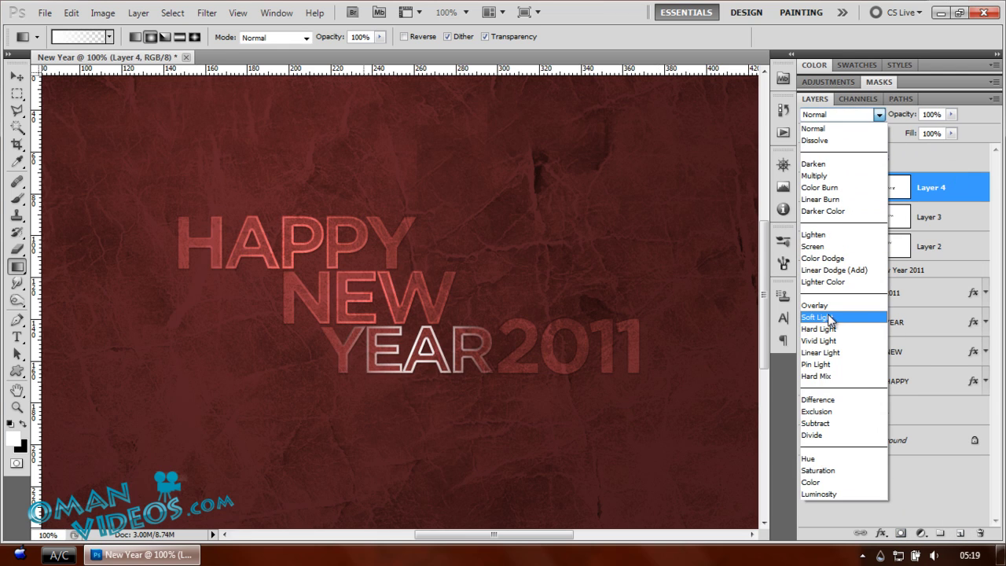
click(829, 316)
click(945, 166)
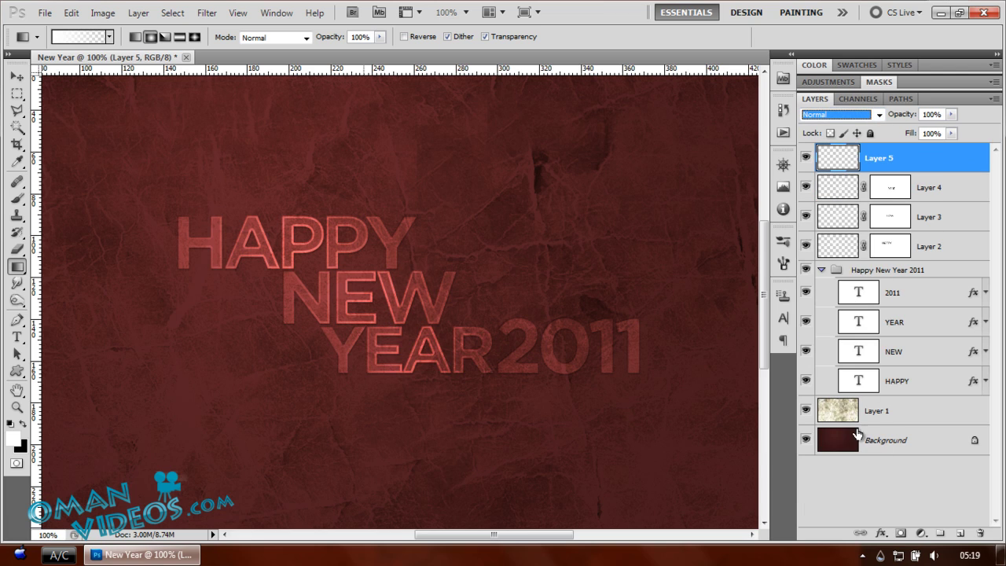
Fill the 2011 digit selection with the gradient on Layer 5 and contract it
ctrl+click(858, 289)
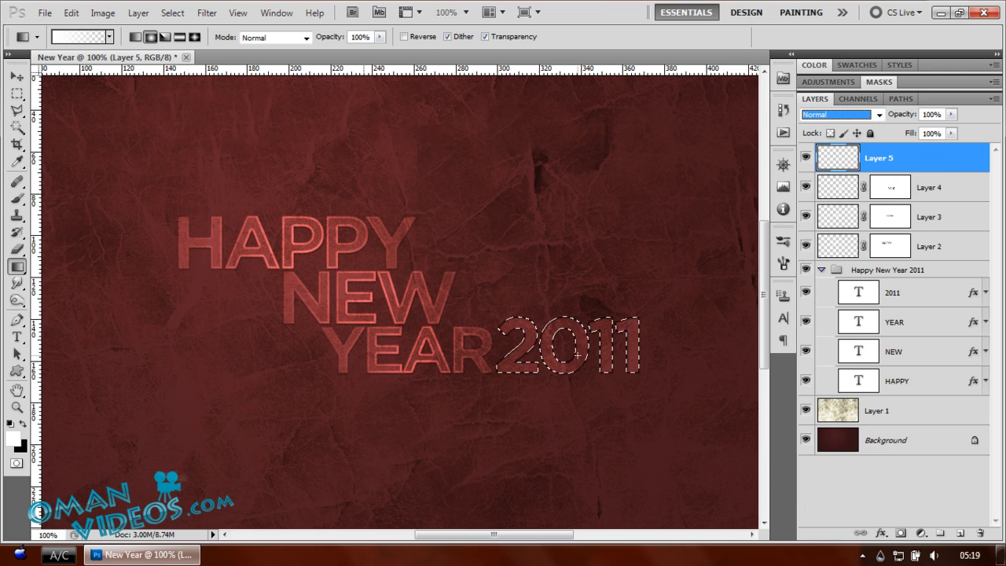
drag(570, 349, 651, 307)
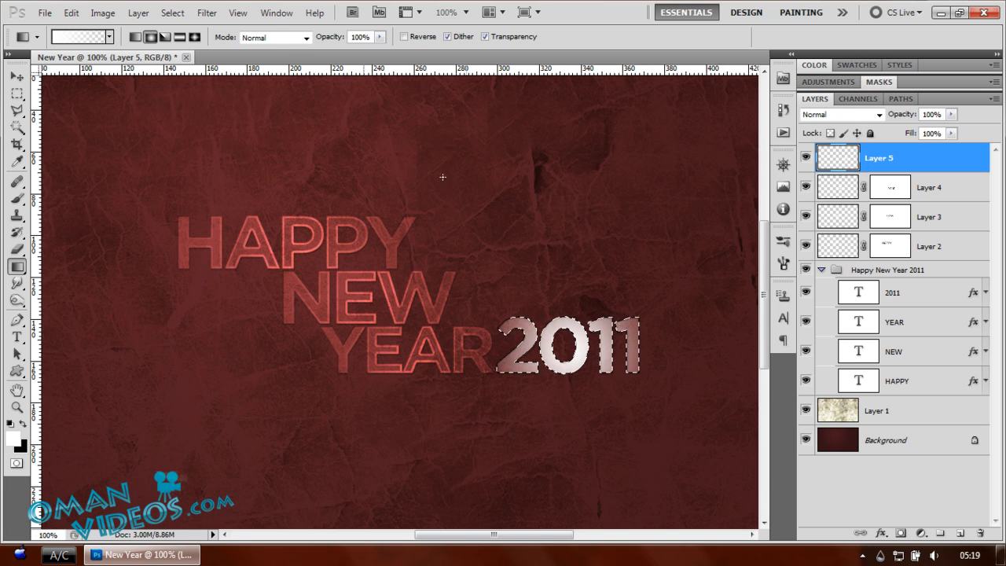
click(172, 12)
mouse_move(224, 175)
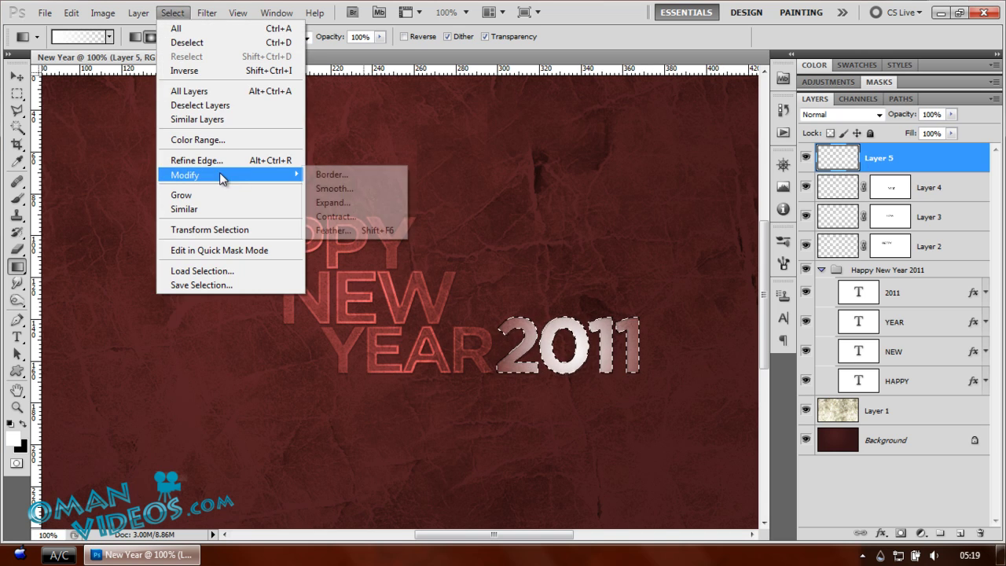
click(346, 216)
click(567, 187)
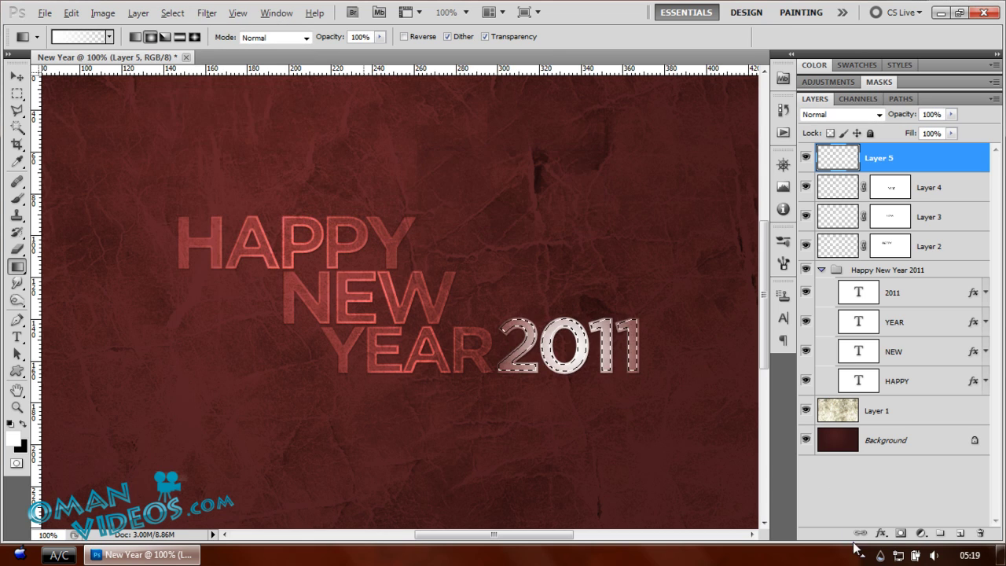
Mask Layer 5 to the contracted selection and set its blend mode to Overlay
click(899, 535)
key(v)
click(841, 113)
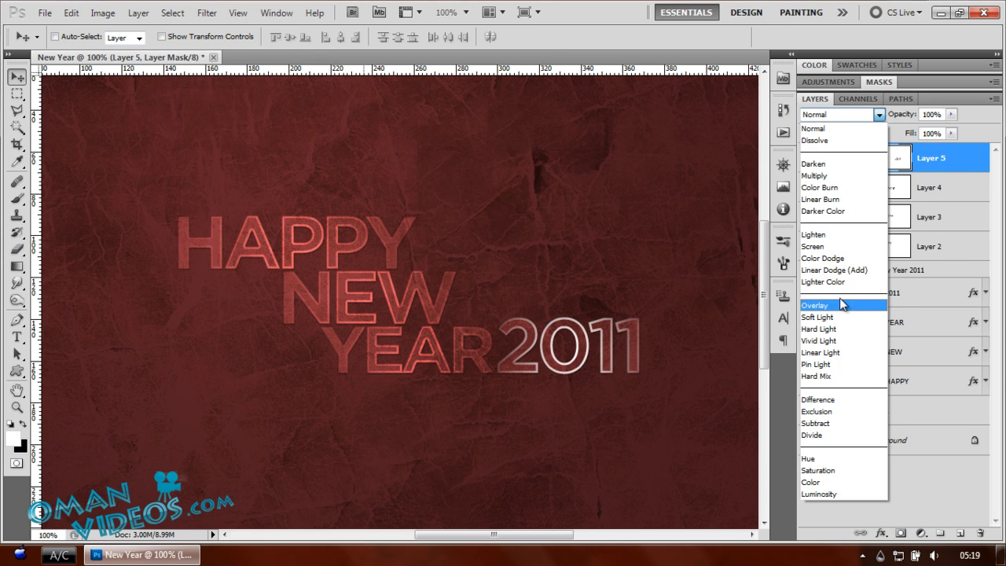
click(841, 302)
click(568, 281)
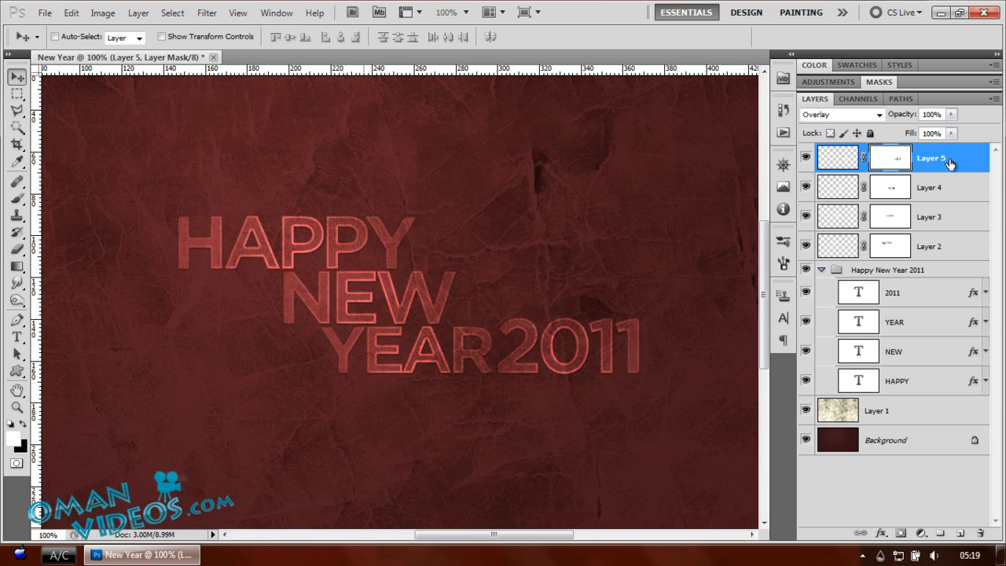
Group Layers 2 through 5 and name the group 'Outline Glow'
shift+click(942, 246)
key(ctrl+g)
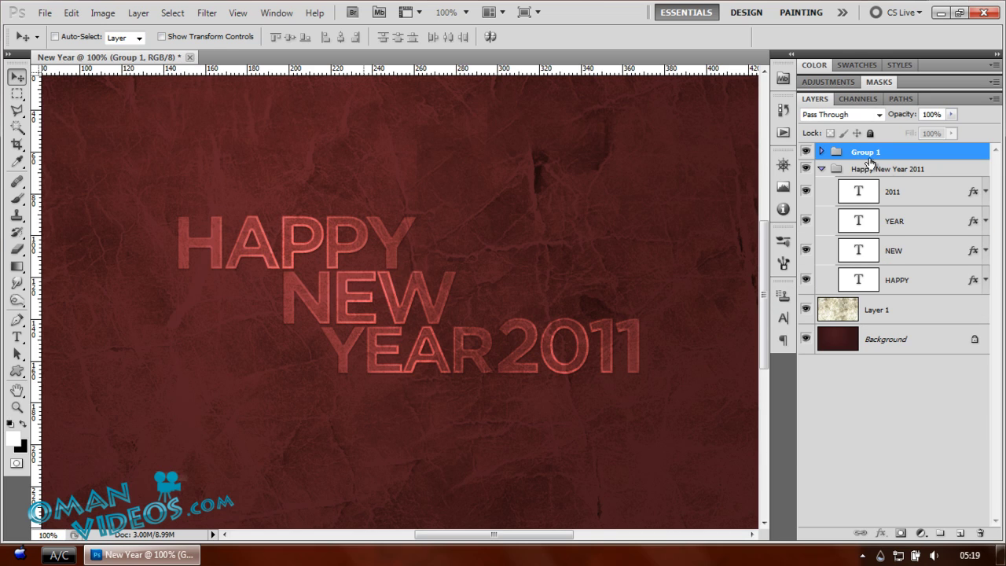
double_click(858, 152)
text(C)
text(utline Glow)
key(Return)
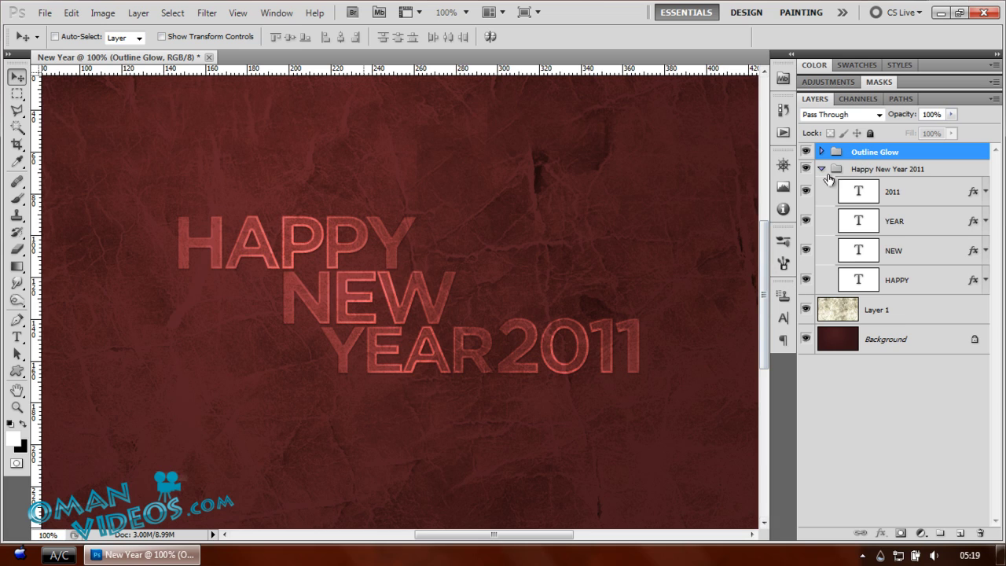
Duplicate the 2011 layer, move '2011 copy' to the top, and blend it Overlay
click(905, 189)
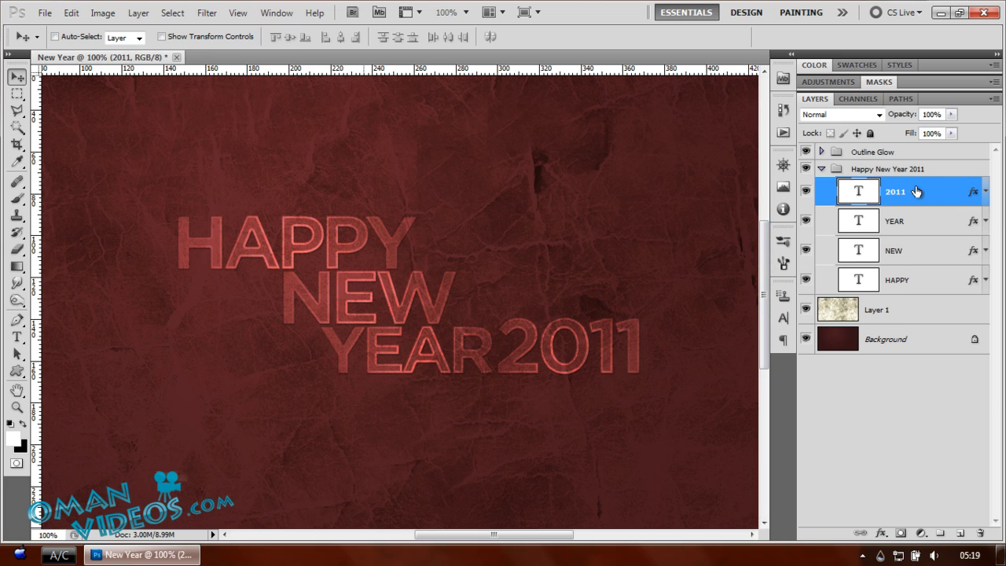
right_click(927, 196)
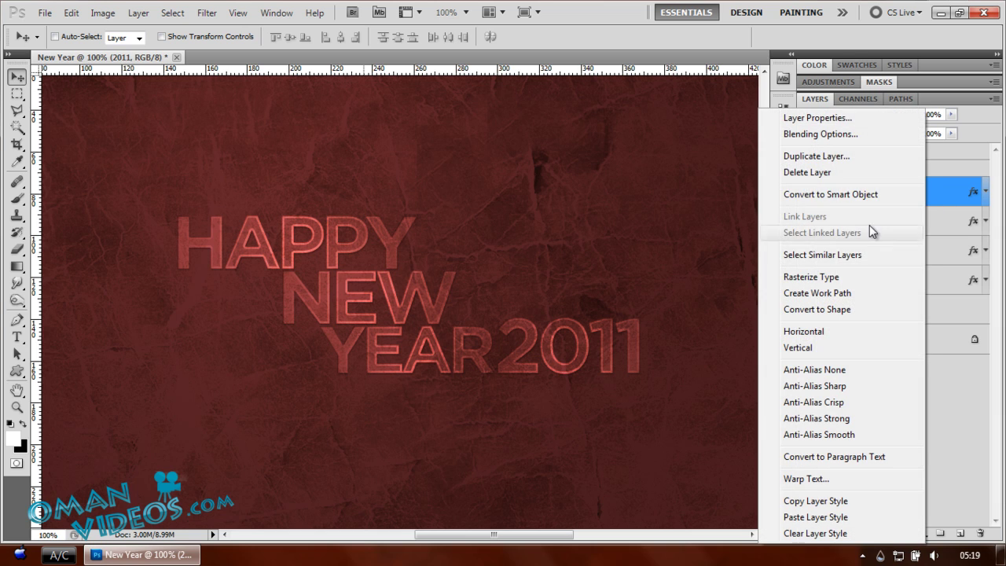
click(826, 159)
click(627, 168)
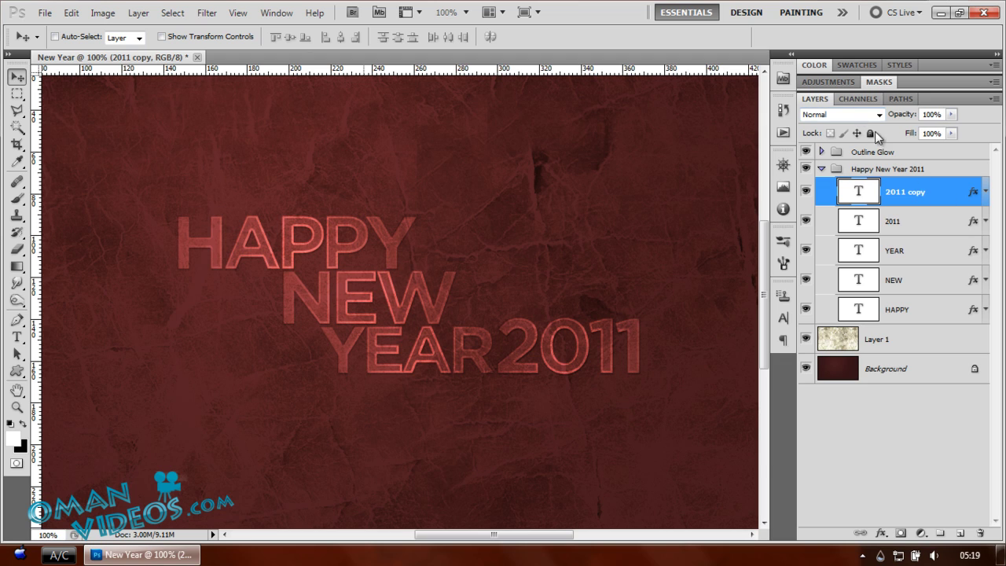
drag(922, 194, 938, 149)
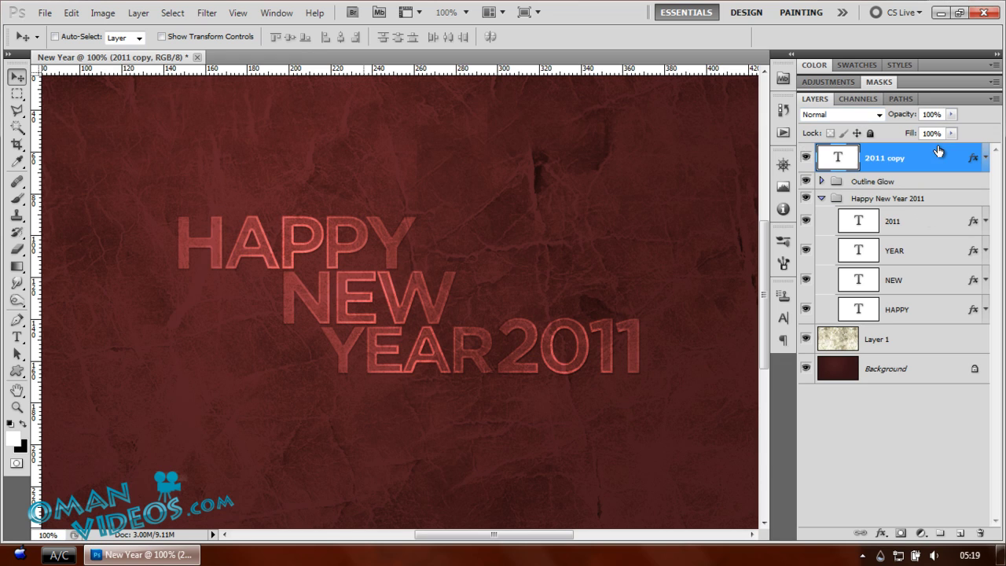
click(835, 114)
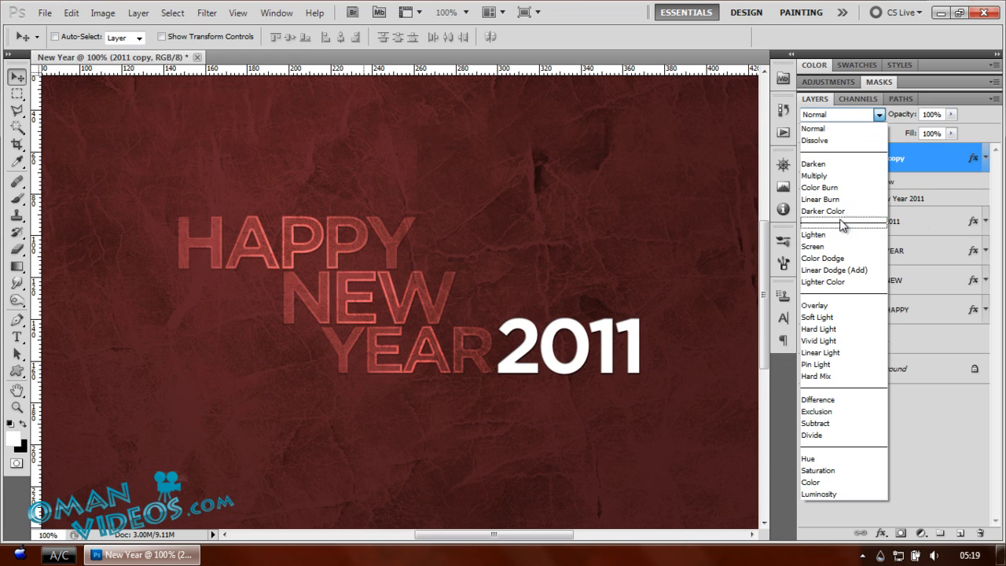
click(832, 307)
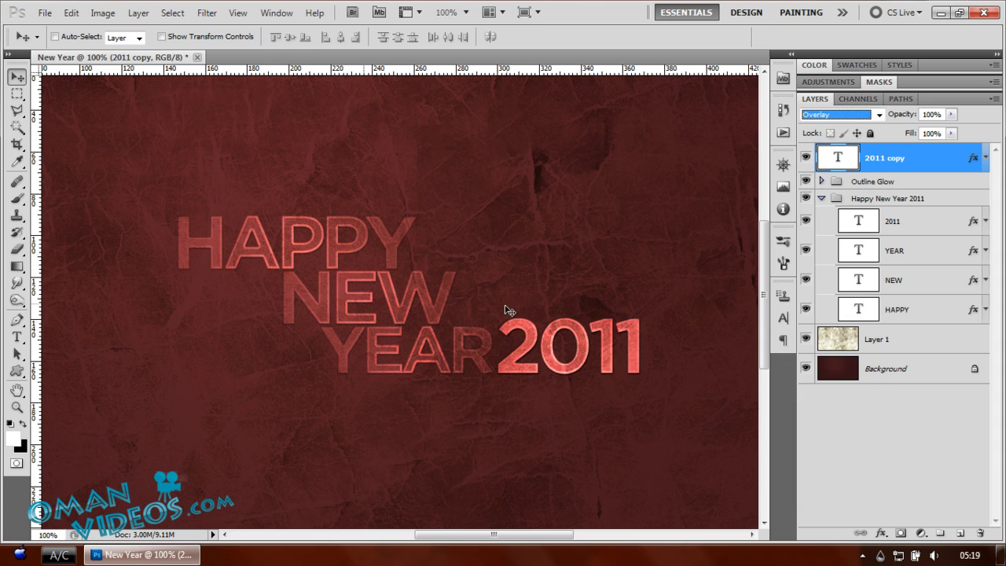
click(205, 14)
mouse_move(348, 153)
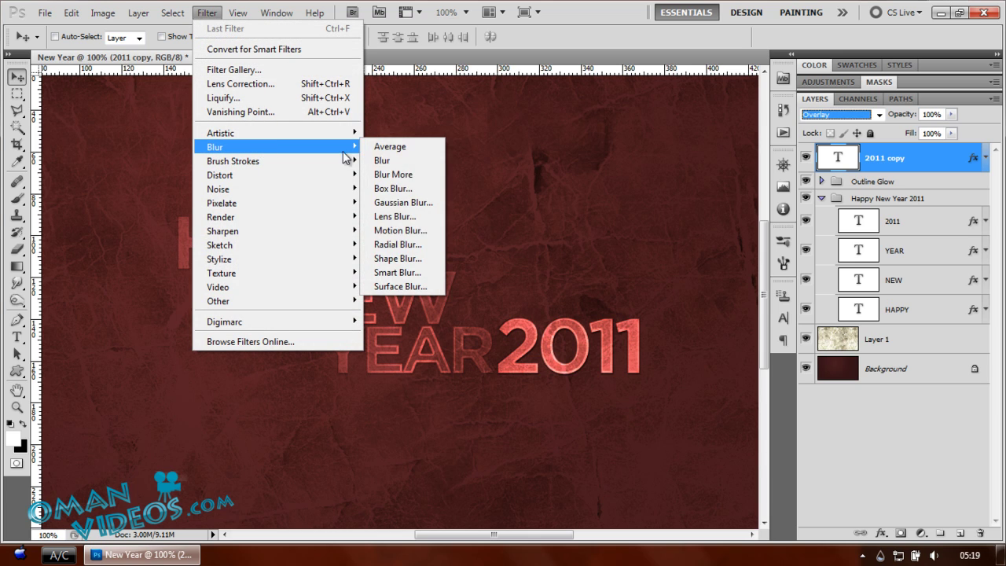
click(401, 231)
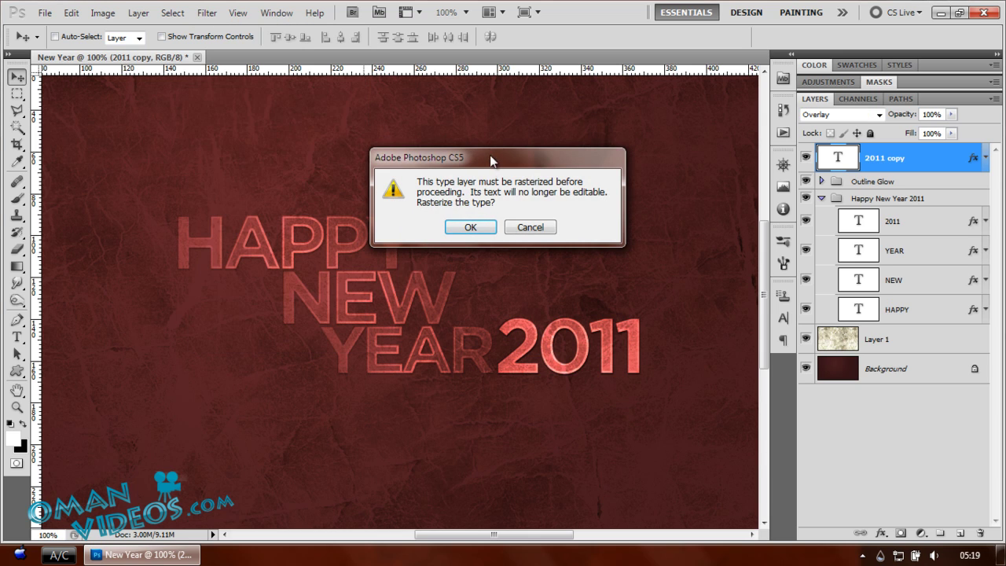
drag(489, 160, 505, 123)
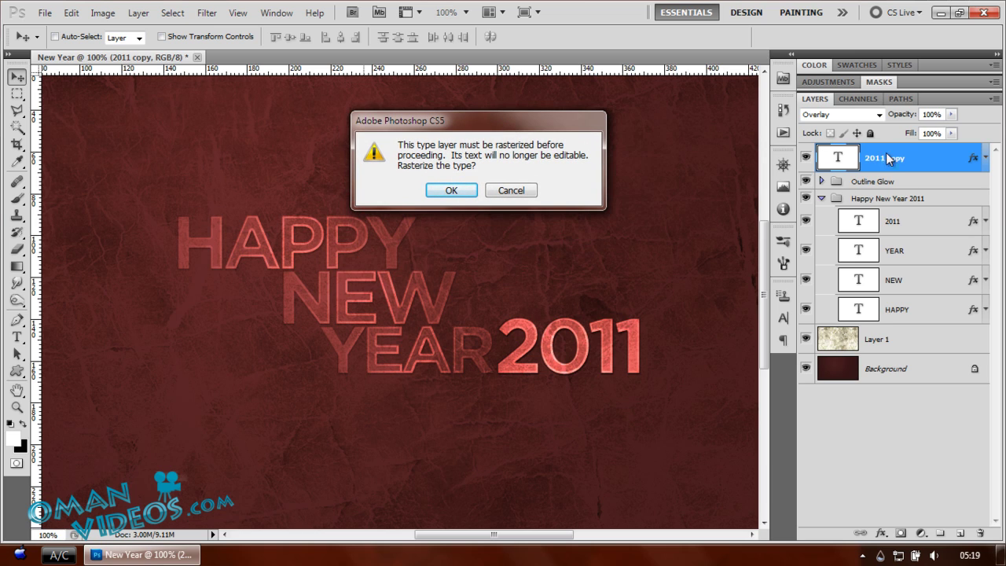
click(450, 190)
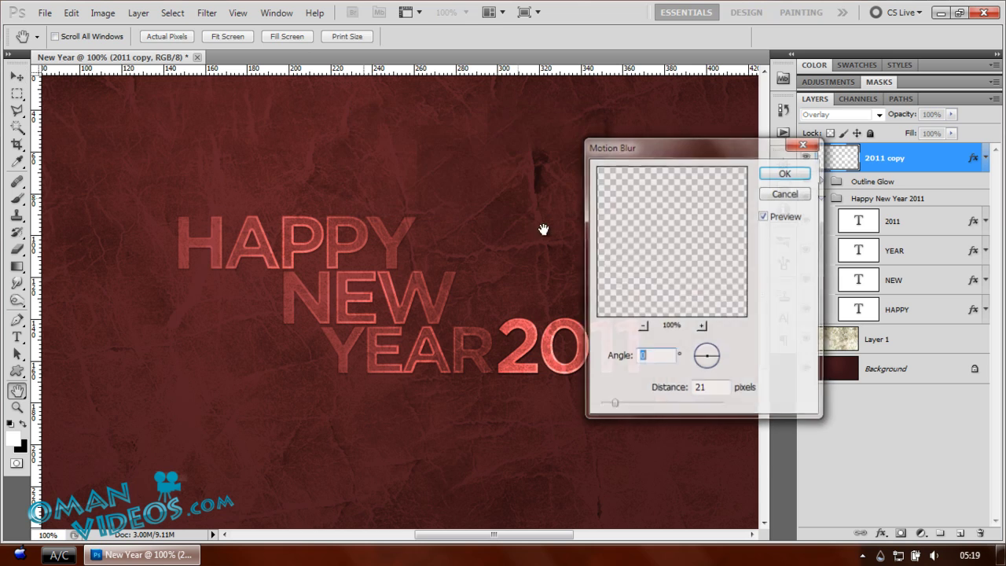
drag(695, 154, 290, 151)
drag(295, 353, 303, 390)
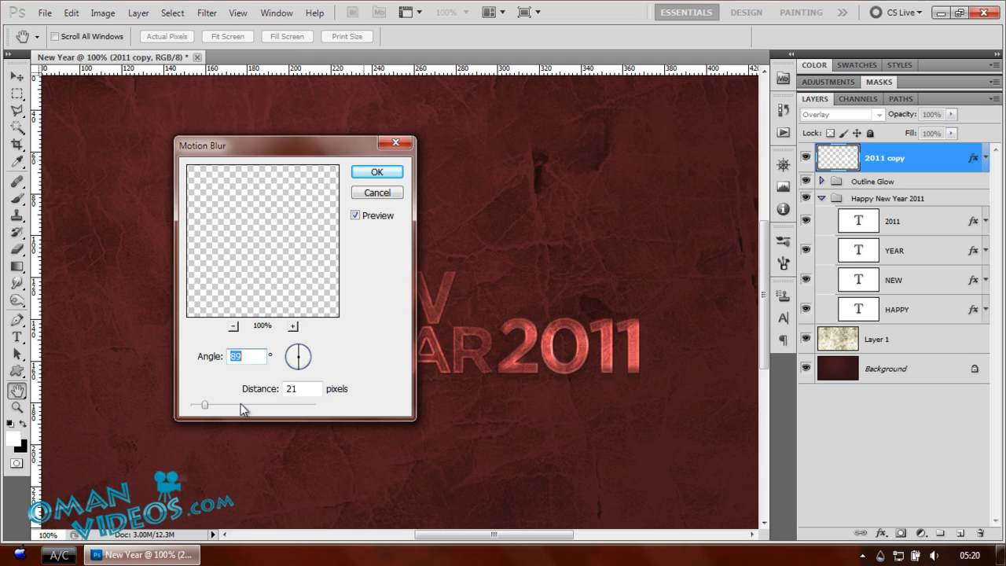
drag(220, 406, 240, 407)
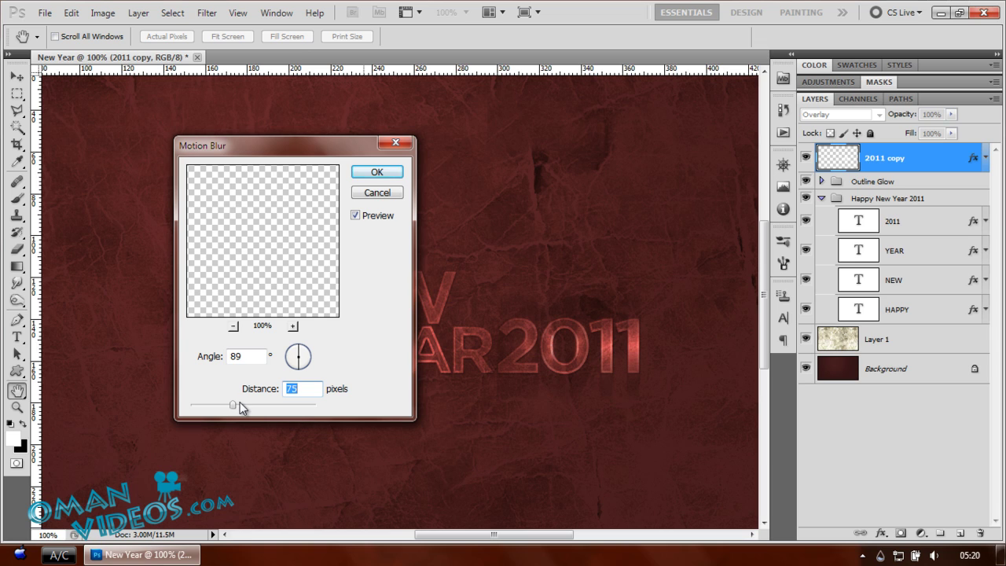
click(379, 173)
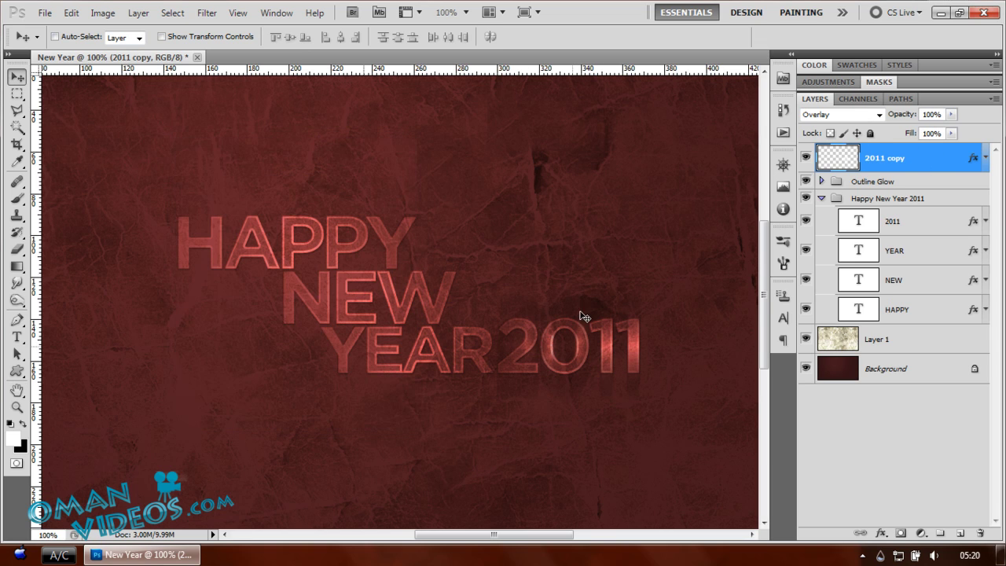
key(ctrl+alt+z)
key(ctrl+alt+z)
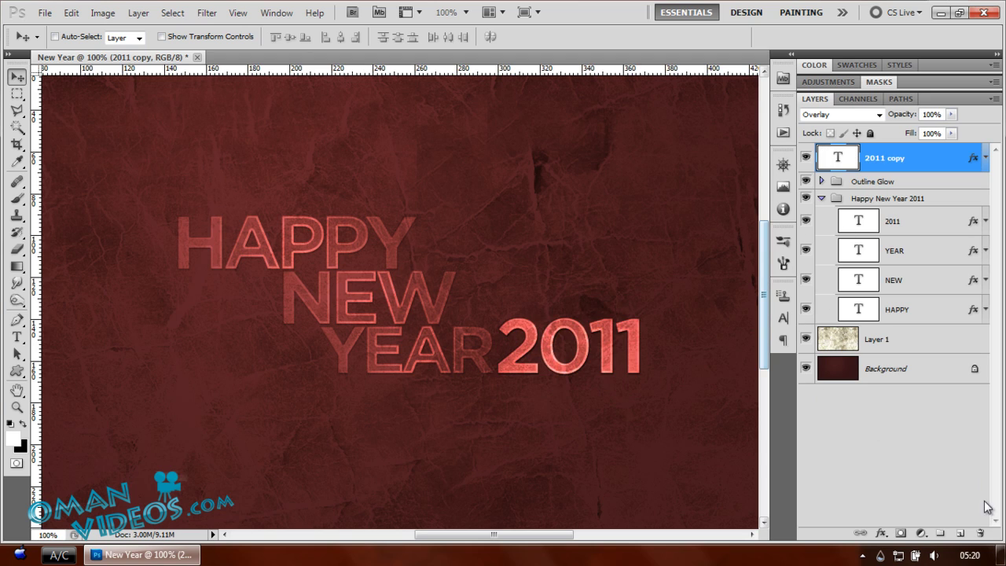
Create empty Layer 6 beneath the 2011 copy layer, then make 2011 copy active again
ctrl+click(959, 533)
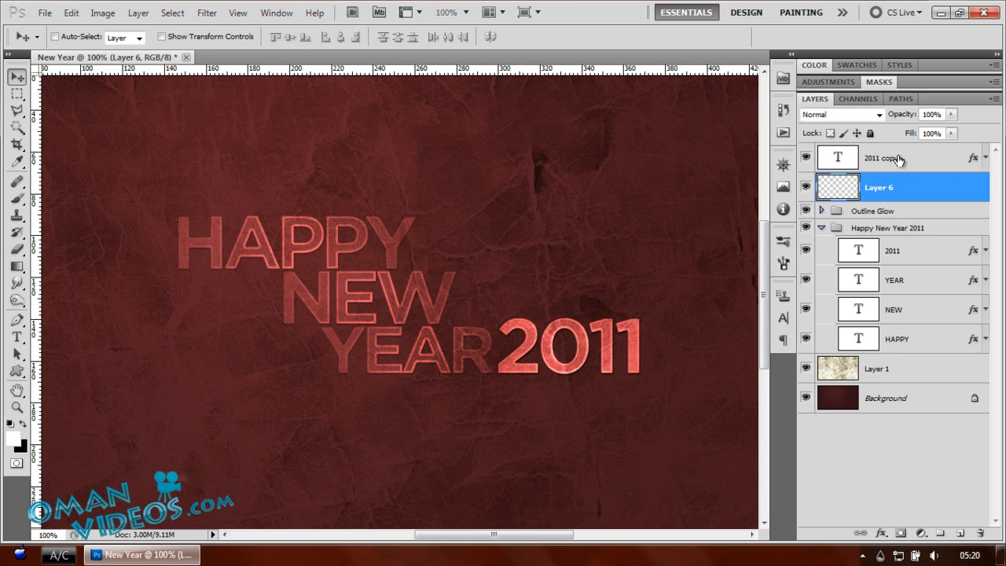
click(915, 159)
click(984, 158)
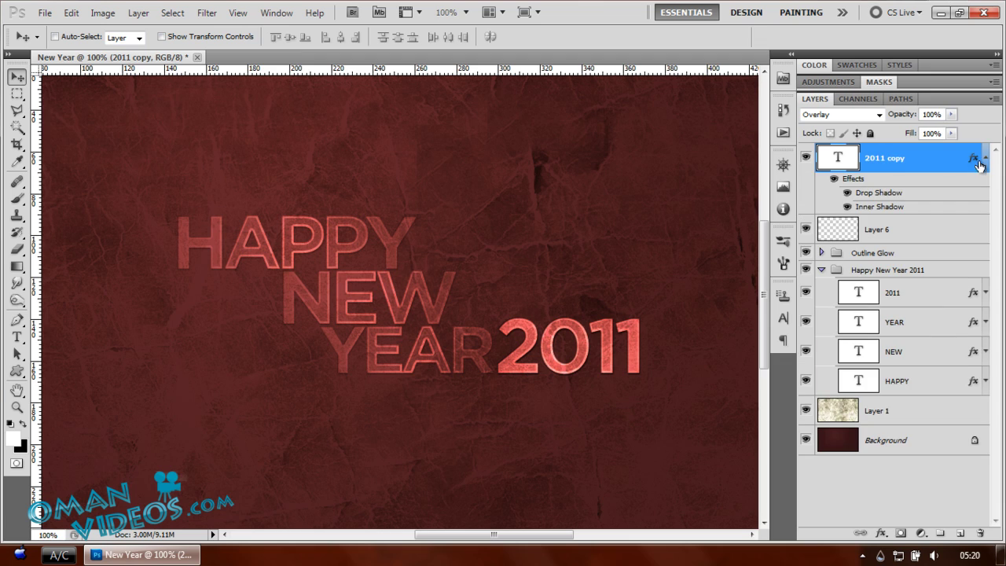
click(892, 235)
click(915, 167)
click(846, 234)
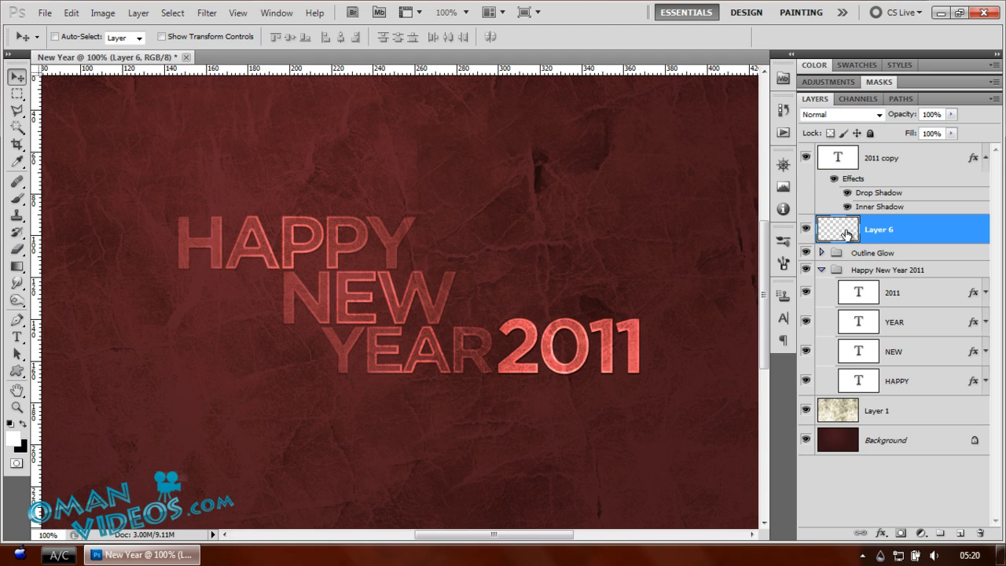
click(985, 158)
click(856, 166)
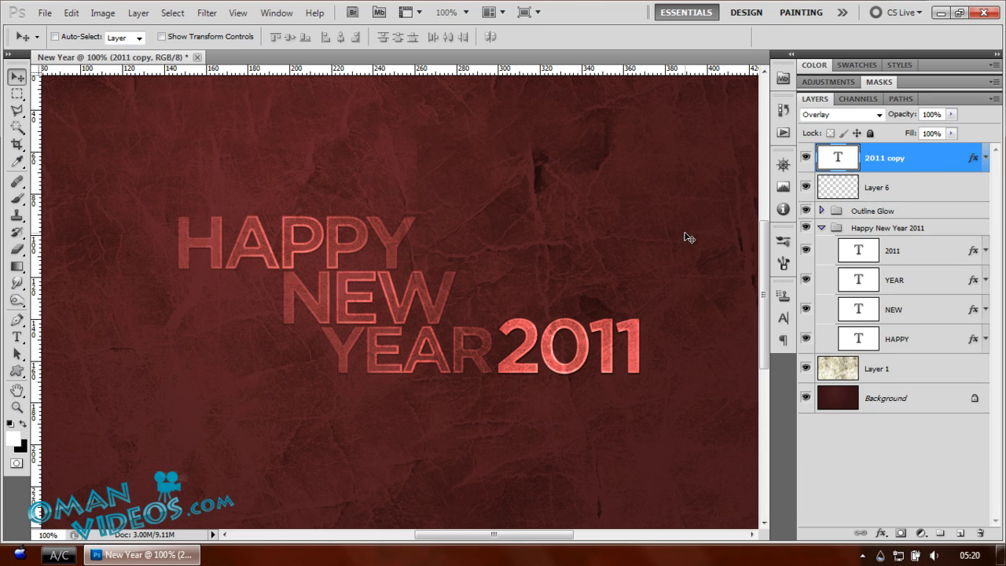
Delete the 2011 copy, set Layer 6 to Overlay and motion-blur it into longer streaks
key(Delete)
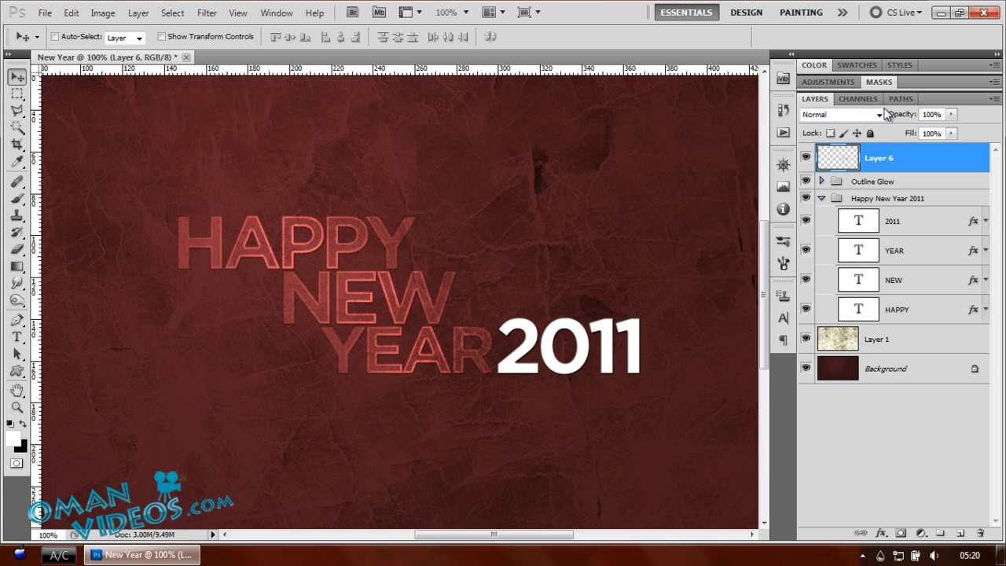
click(860, 114)
click(838, 309)
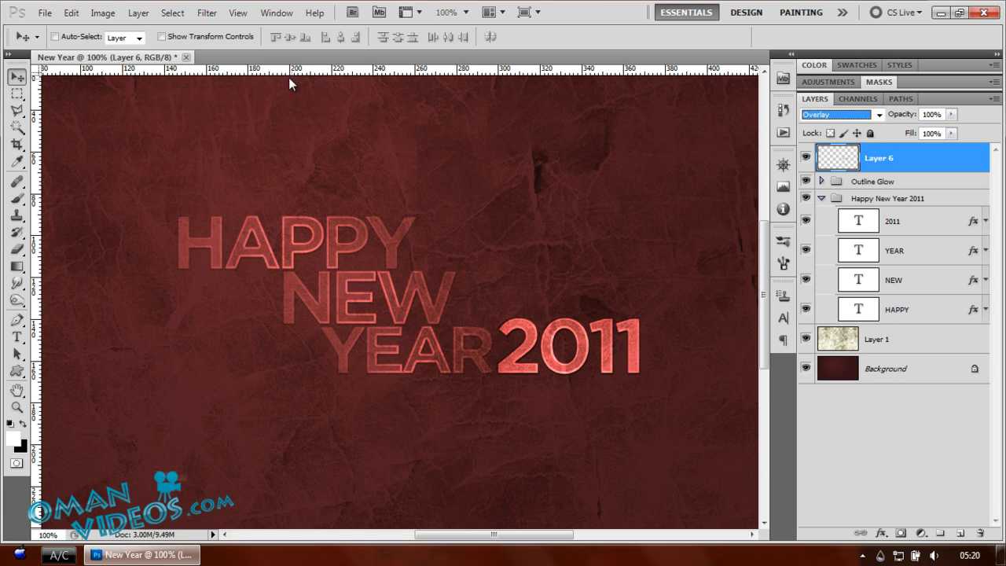
click(207, 13)
mouse_move(259, 147)
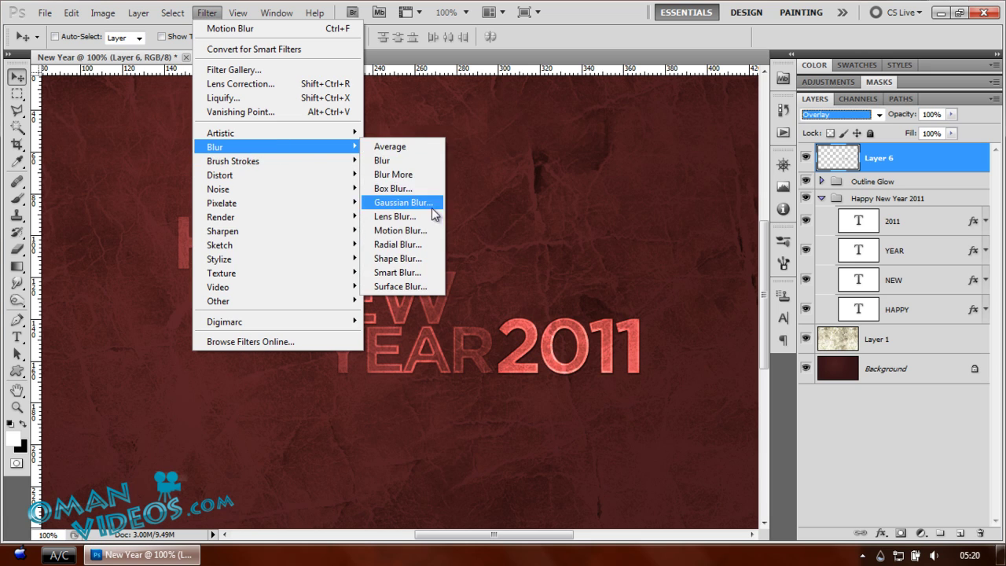
click(400, 230)
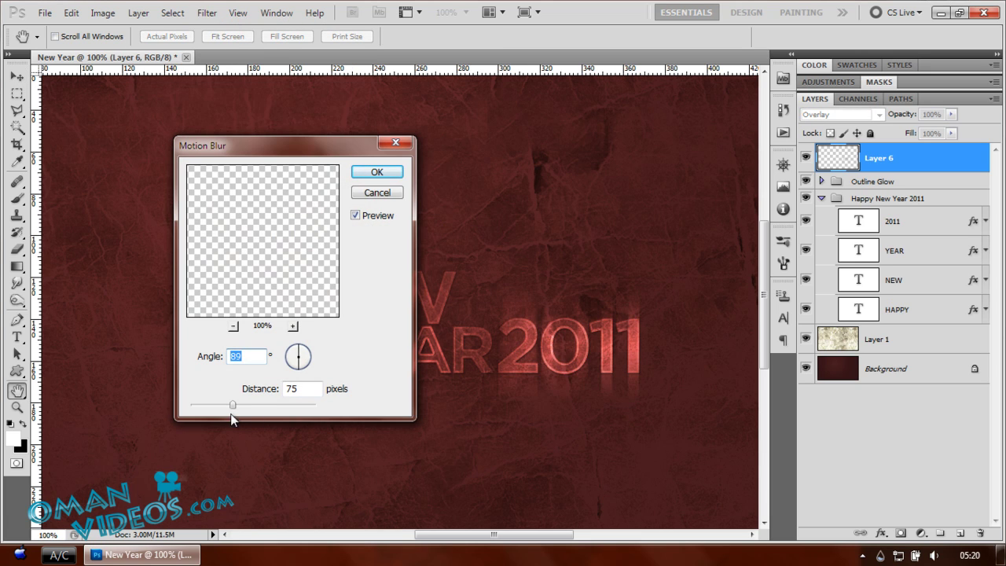
mouse_move(233, 404)
mouse_down()
mouse_move(274, 406)
mouse_move(249, 408)
mouse_up()
key(Return)
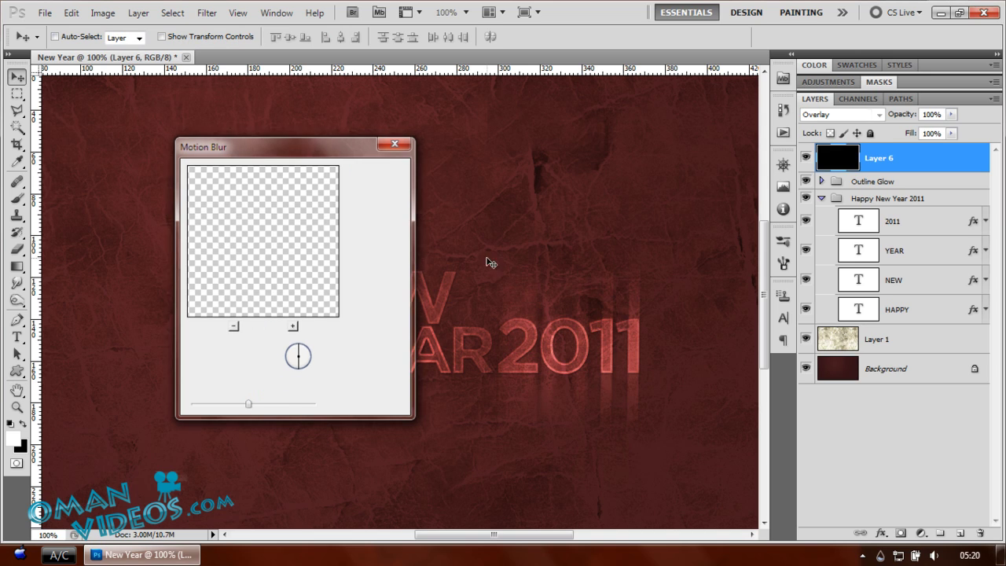
Try a lower-opacity duplicate of Layer 6, discard it, and collapse the Happy New Year 2011 group
key(ctrl+j)
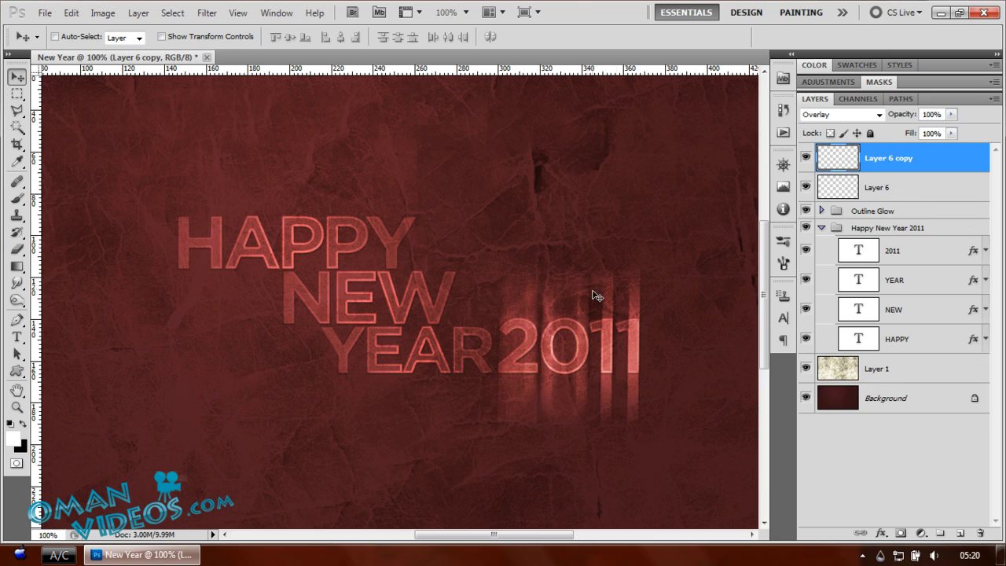
drag(897, 117, 805, 120)
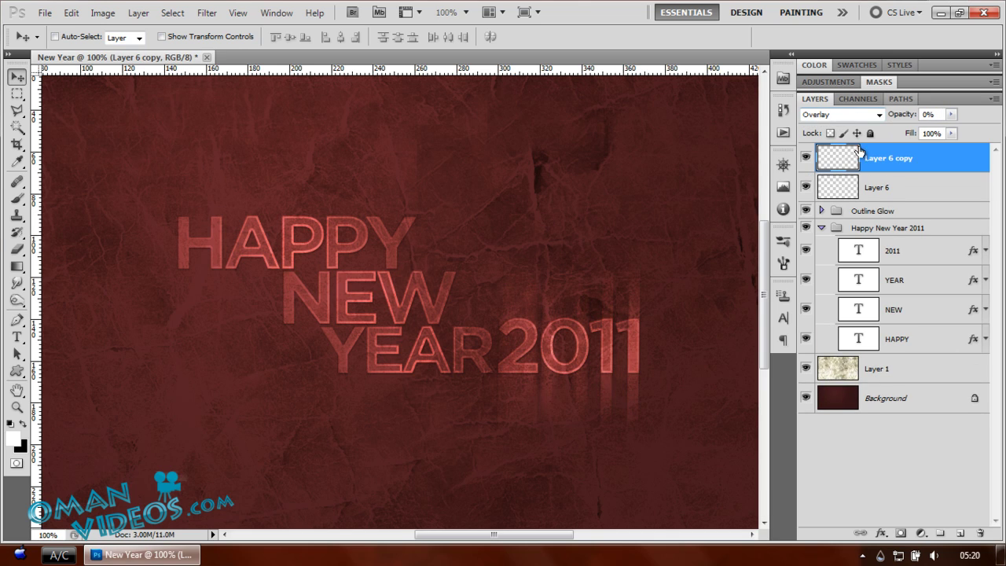
click(839, 115)
click(888, 158)
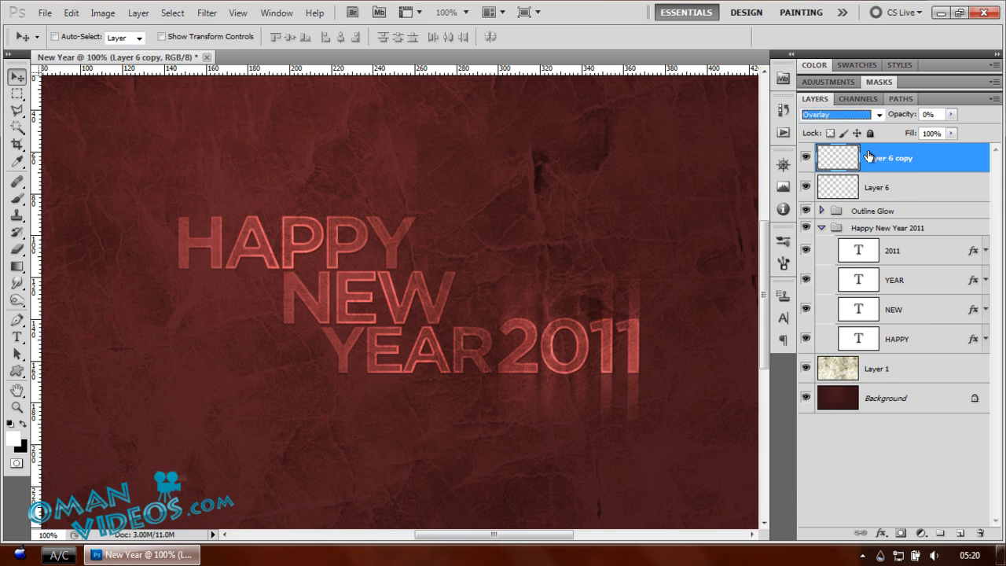
drag(887, 158, 979, 532)
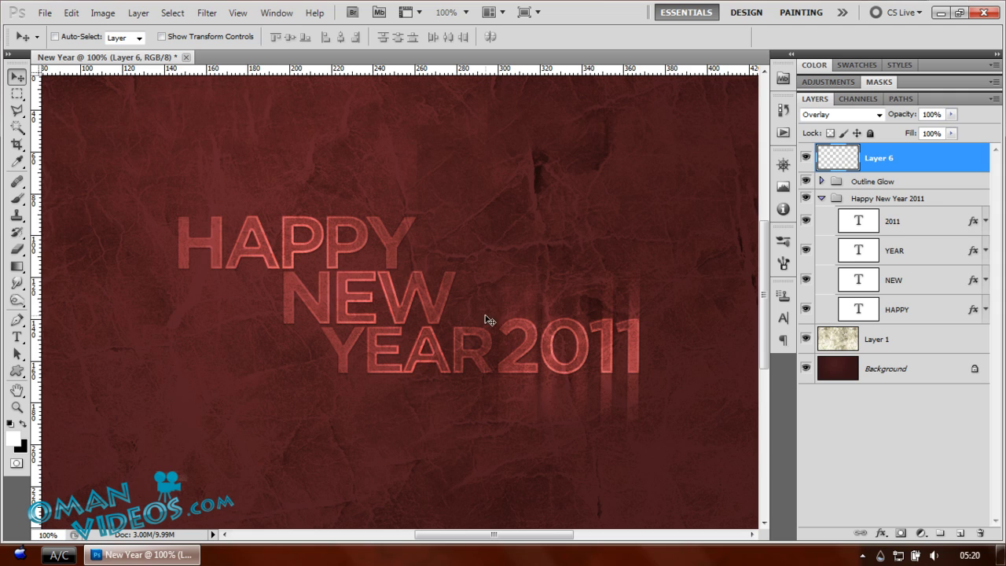
click(821, 198)
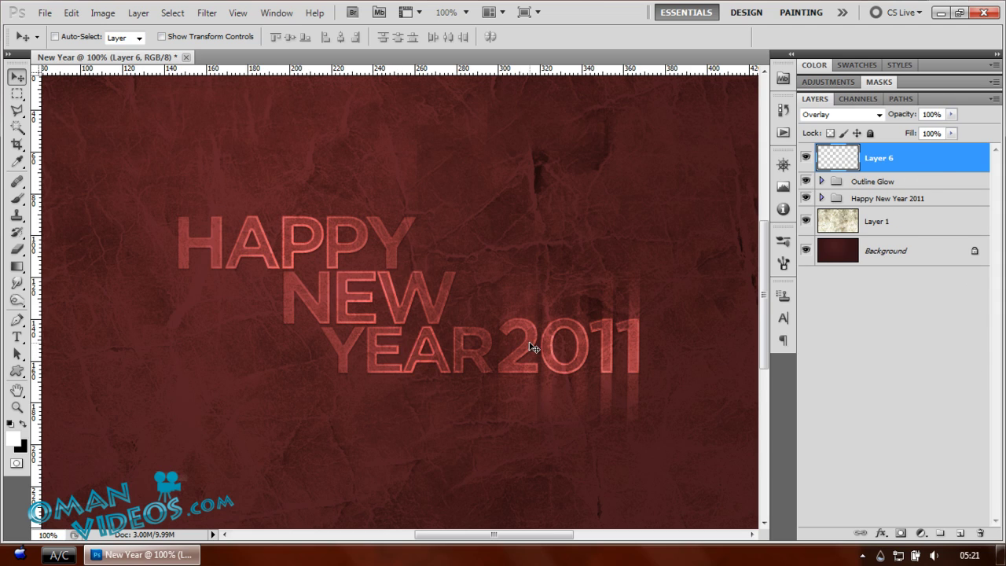
With Layer 6 selected alone, stamp all visible layers into a new Layer 7 using Ctrl+Alt+Shift+E
key(ctrl+minus)
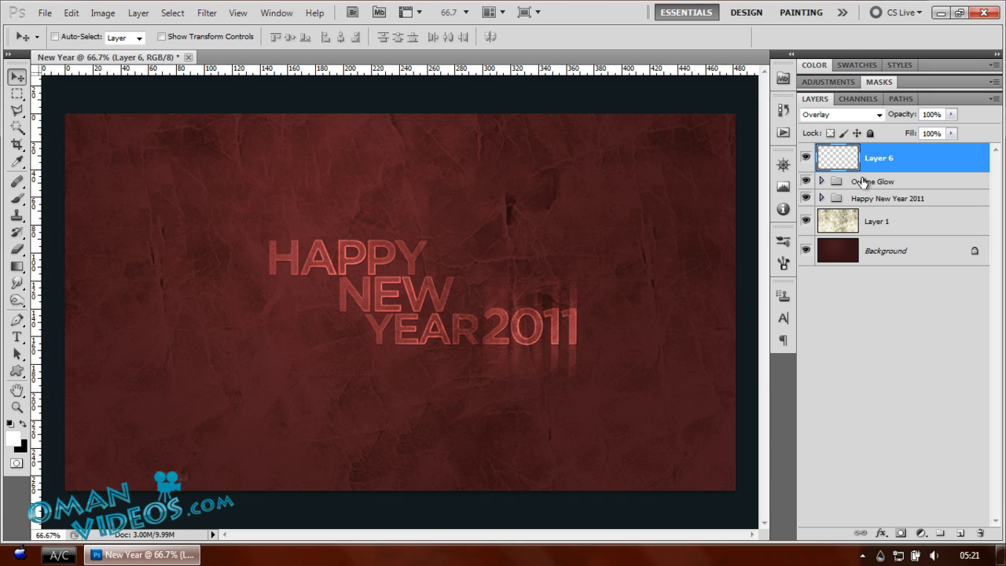
shift+click(902, 196)
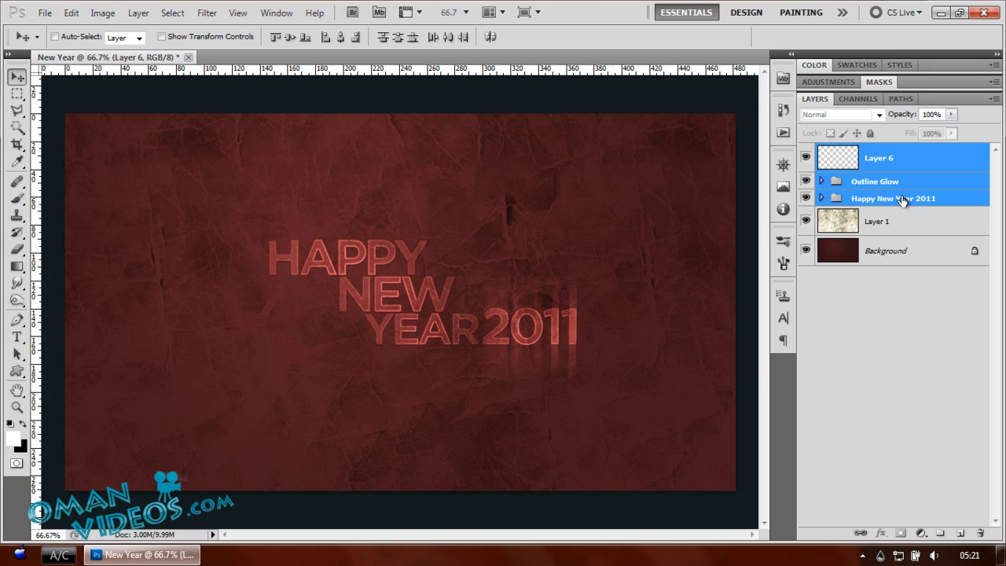
right_click(911, 163)
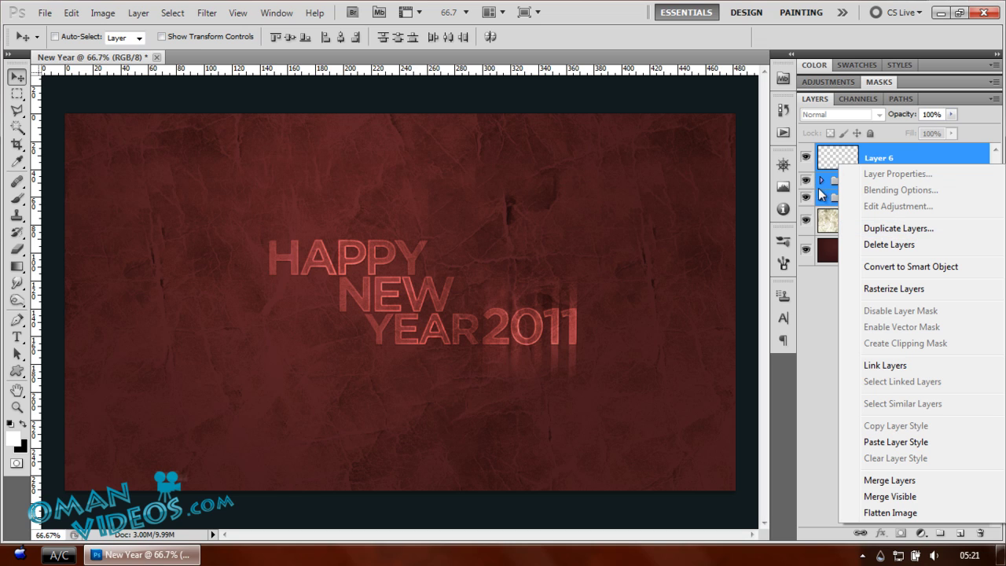
click(375, 330)
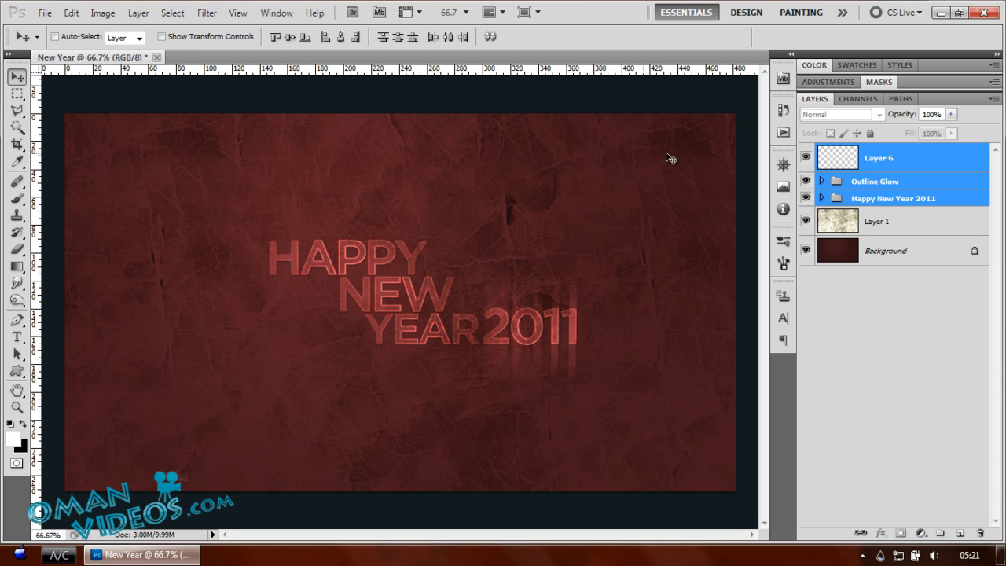
click(899, 156)
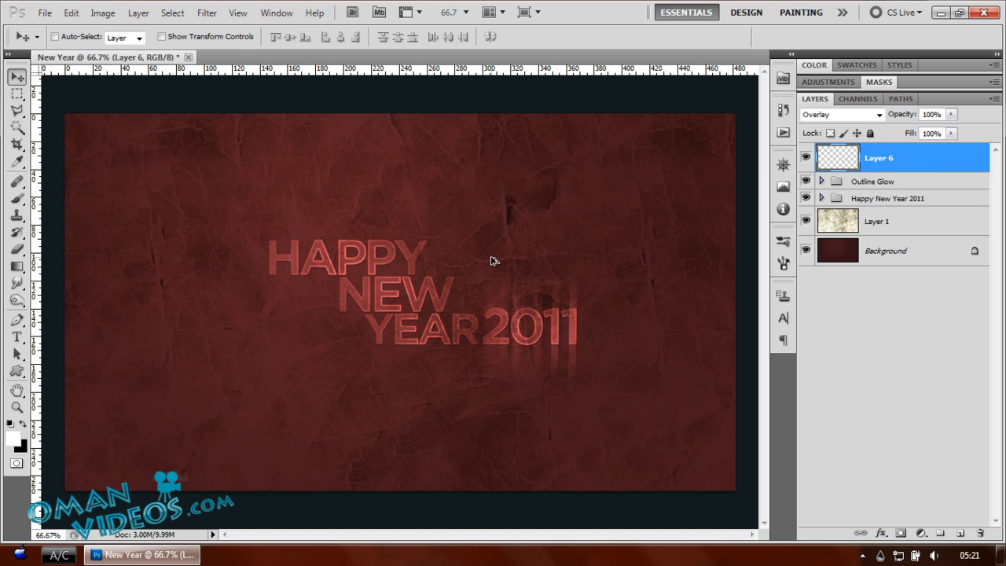
key(ctrl+shift+alt+e)
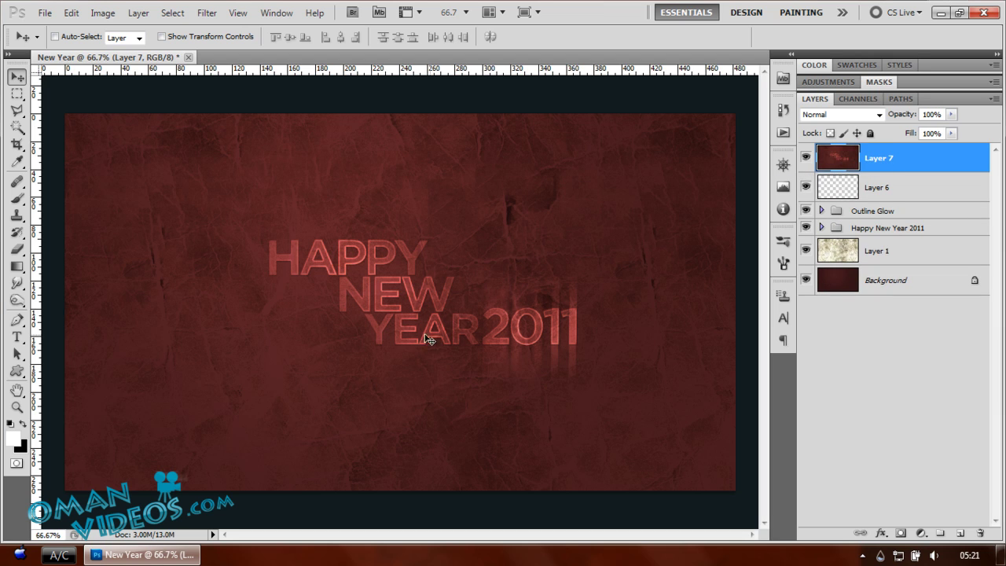
Undo the accidental move, duplicate Layer 7 and set the copy to Soft Light
drag(540, 216, 479, 252)
key(ctrl+alt+z)
key(ctrl+alt+z)
key(ctrl+j)
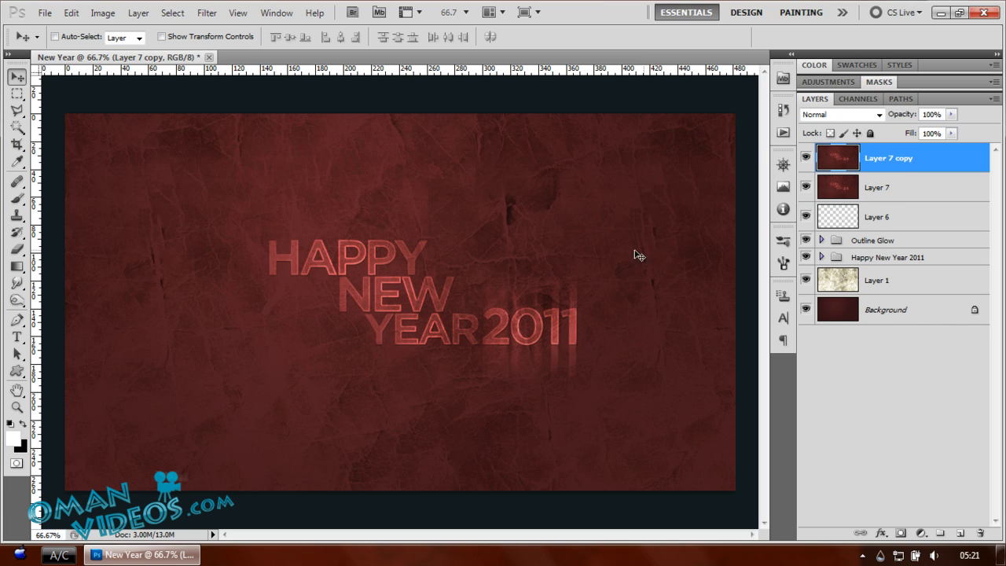
click(859, 118)
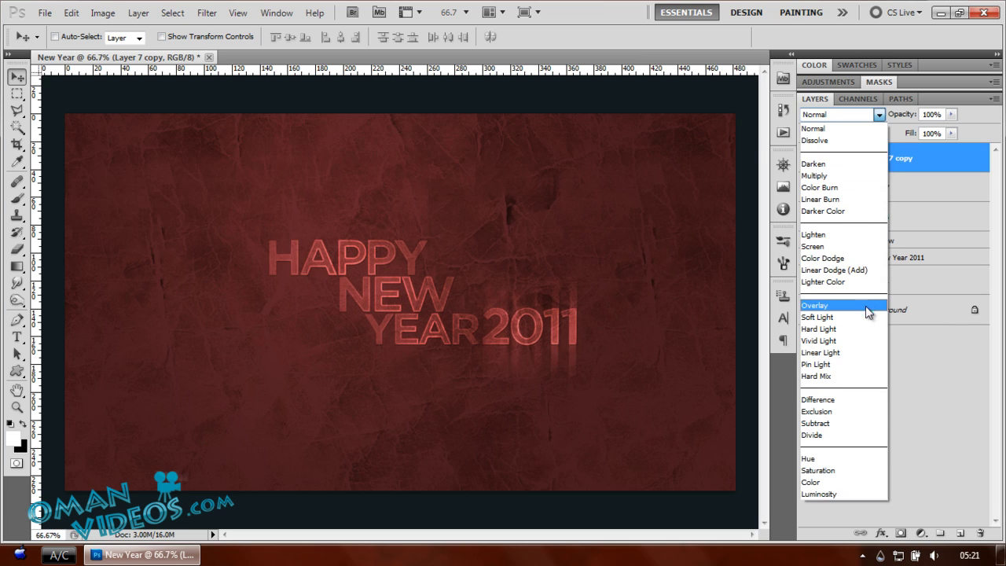
click(855, 320)
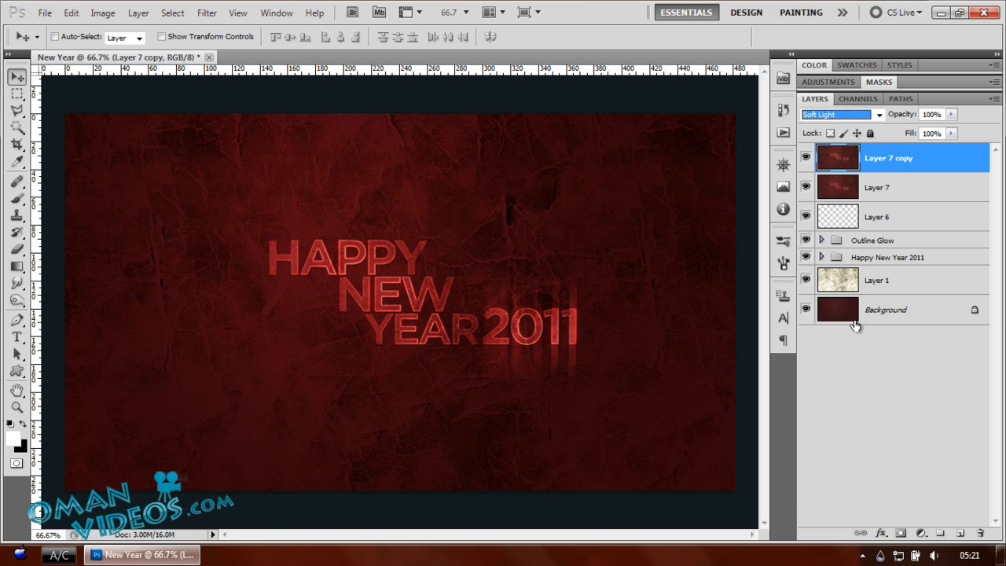
Gaussian-blur the Layer 7 copy at about 8.9 px and lower its opacity to 63%
click(206, 13)
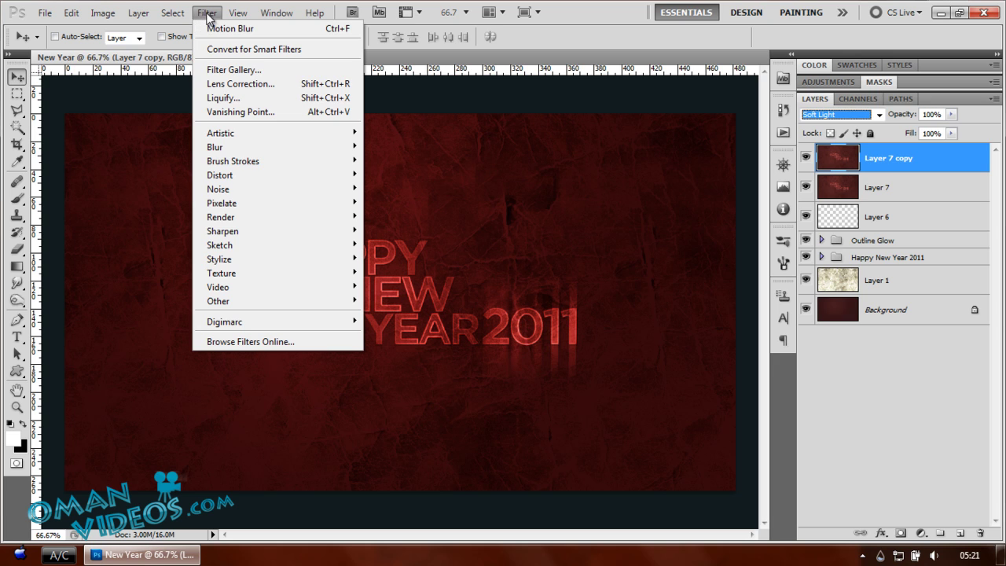
mouse_move(251, 149)
click(397, 202)
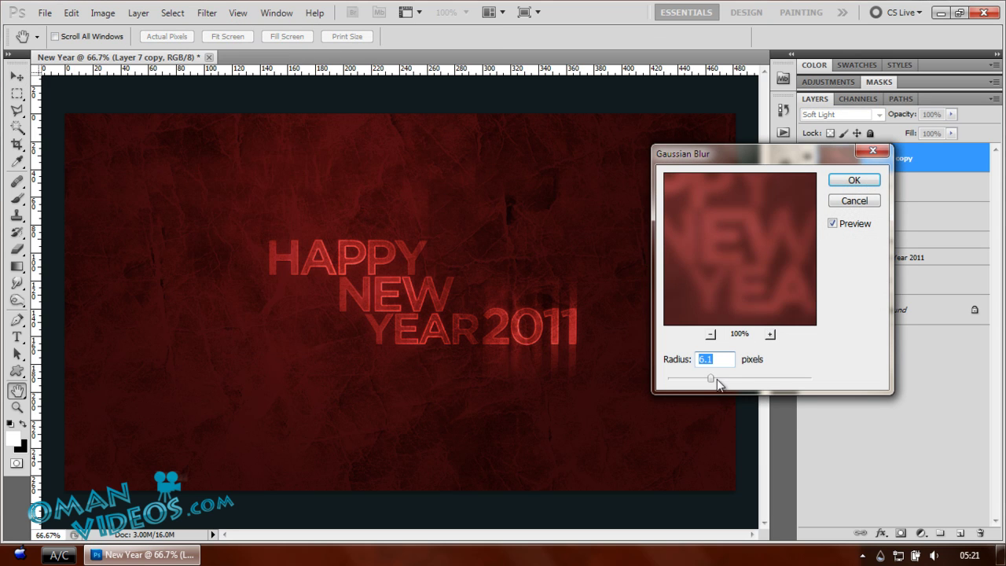
drag(717, 382, 720, 380)
click(847, 180)
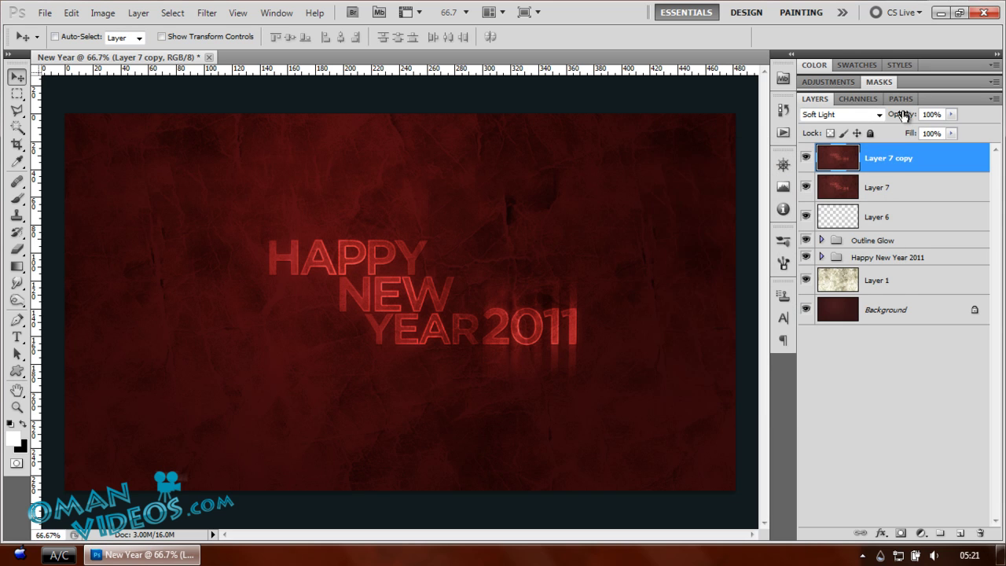
drag(904, 116, 876, 113)
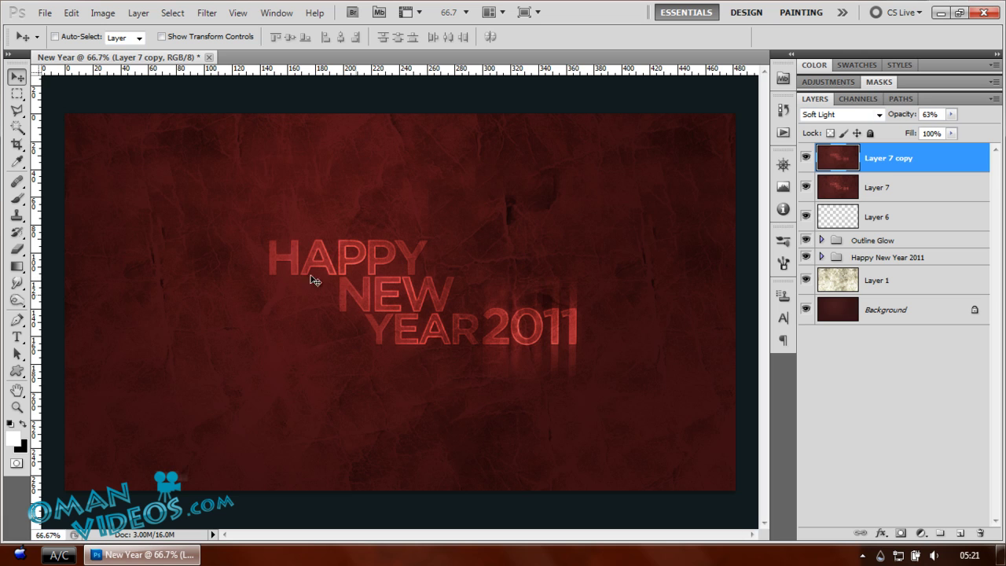
key(ctrl+plus)
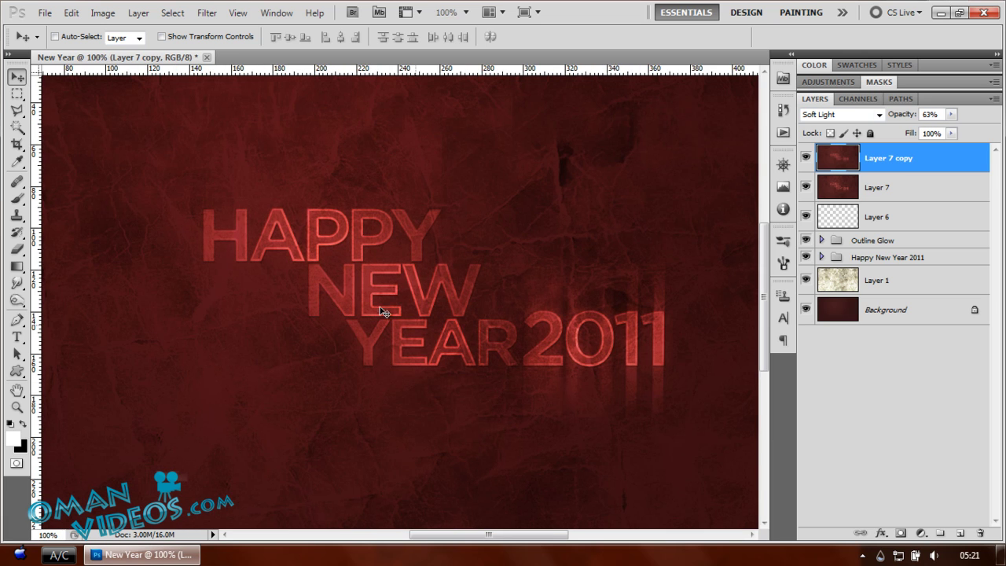
Switch Layer 7 copy from Soft Light to Overlay at 47% opacity, then zoom back out
click(851, 120)
click(839, 313)
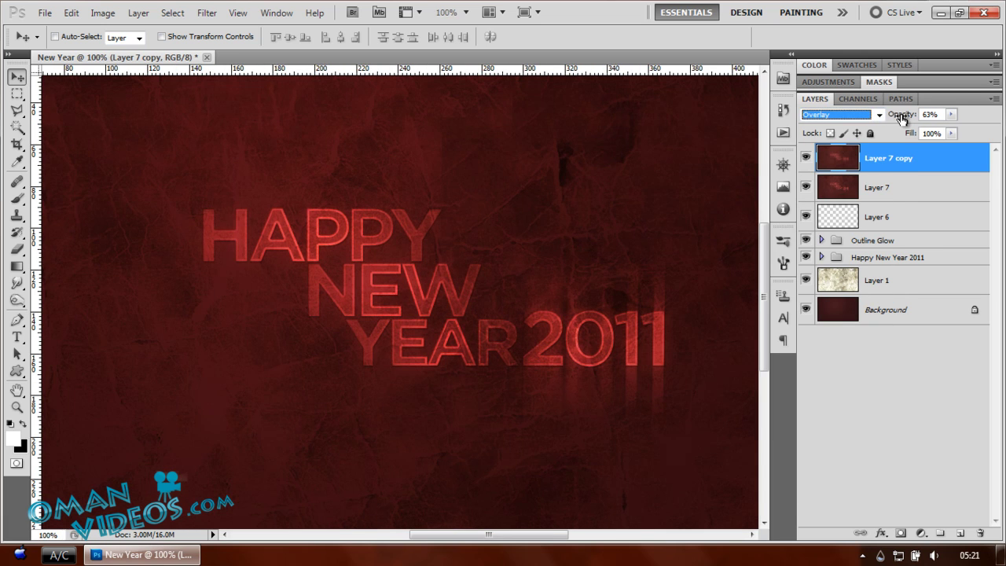
mouse_move(901, 119)
mouse_down()
mouse_move(922, 117)
mouse_move(883, 120)
mouse_move(893, 117)
mouse_up()
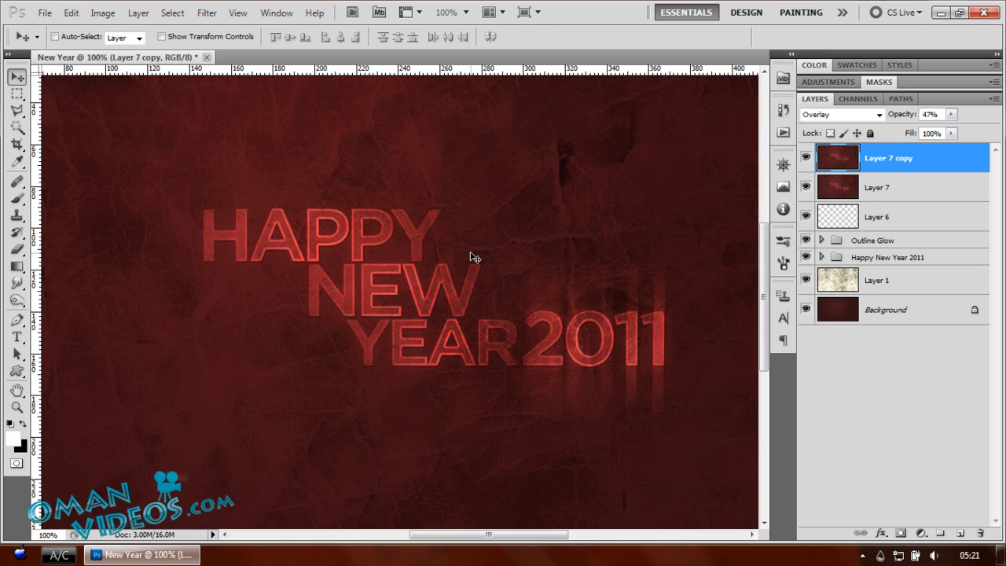
key(ctrl+minus)
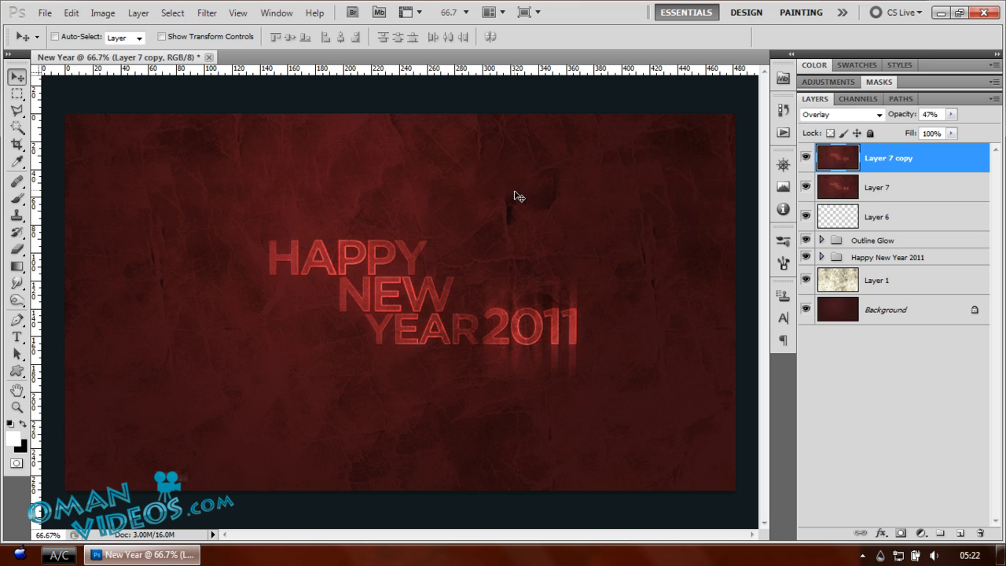
Hide all but the Background, then re-show Layer 1, the Happy New Year 2011 group and Outline Glow
click(831, 271)
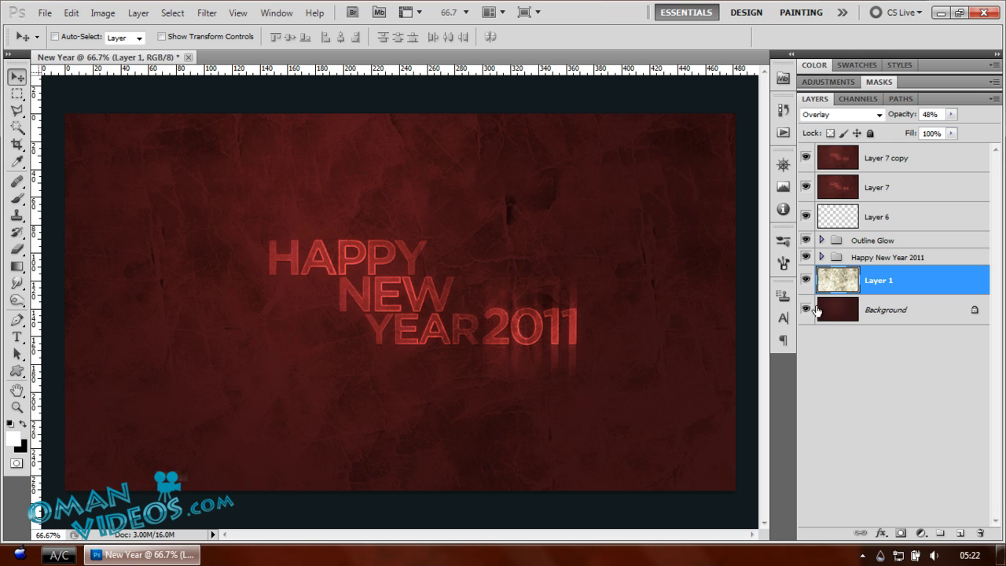
alt+click(805, 310)
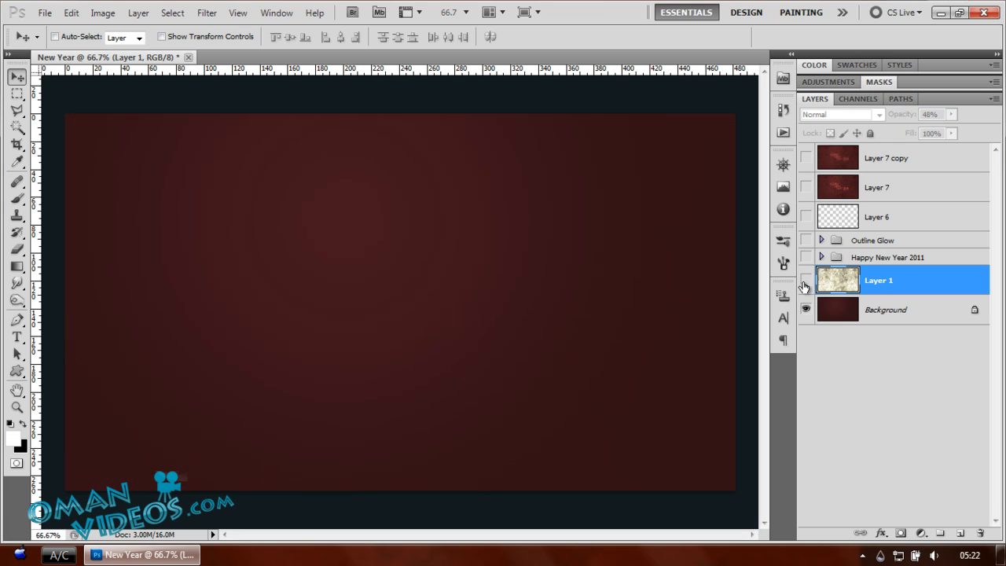
click(806, 281)
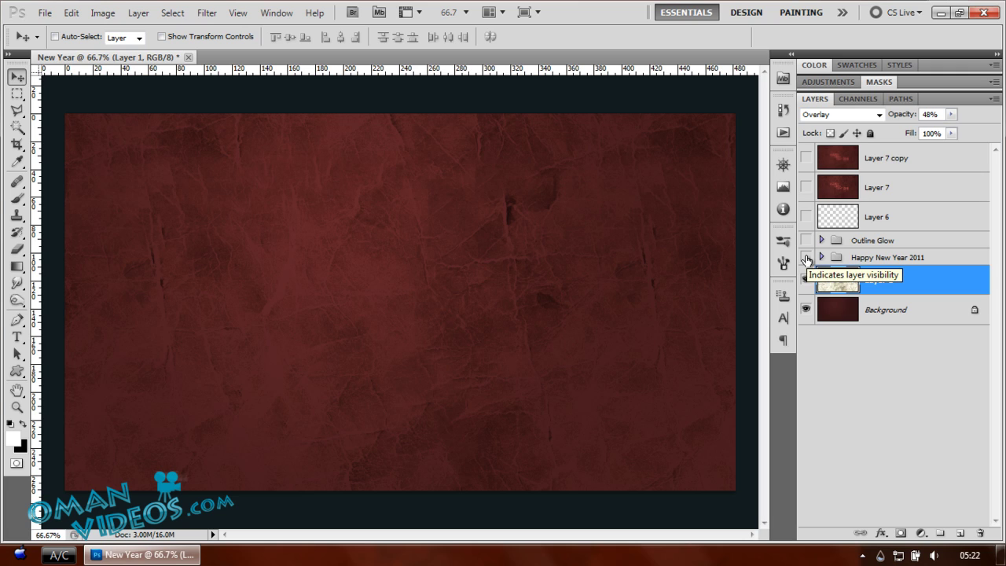
click(806, 258)
click(806, 240)
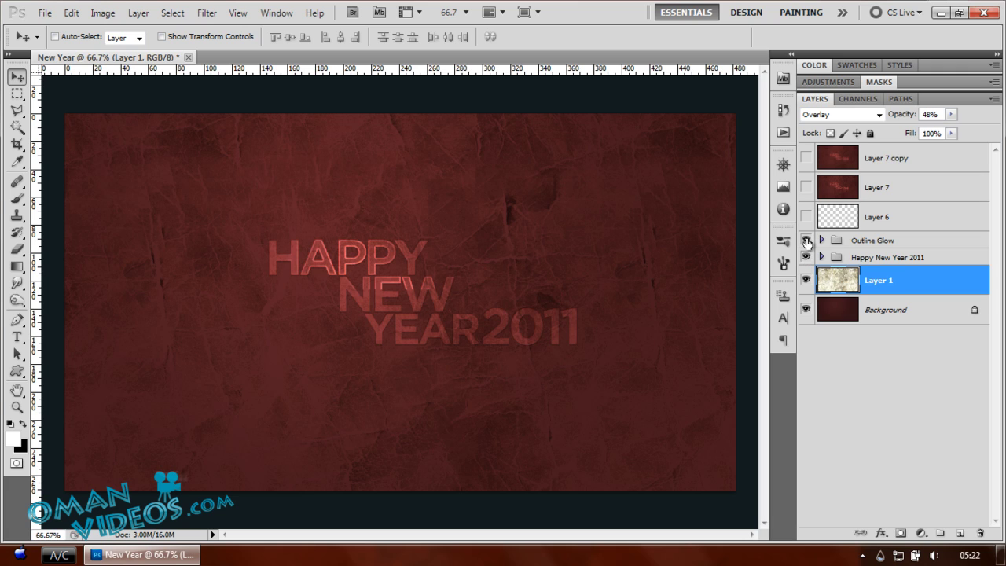
Raise the Happy New Year 2011 group's opacity to 75% and re-show Layer 6, Layer 7 and Layer 7 copy
click(864, 258)
drag(888, 114, 918, 115)
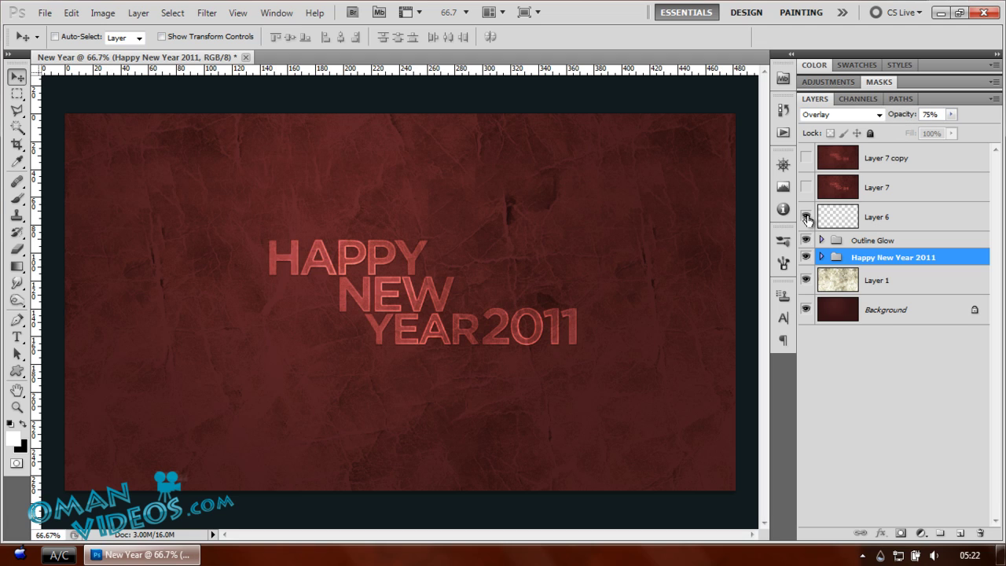
click(805, 218)
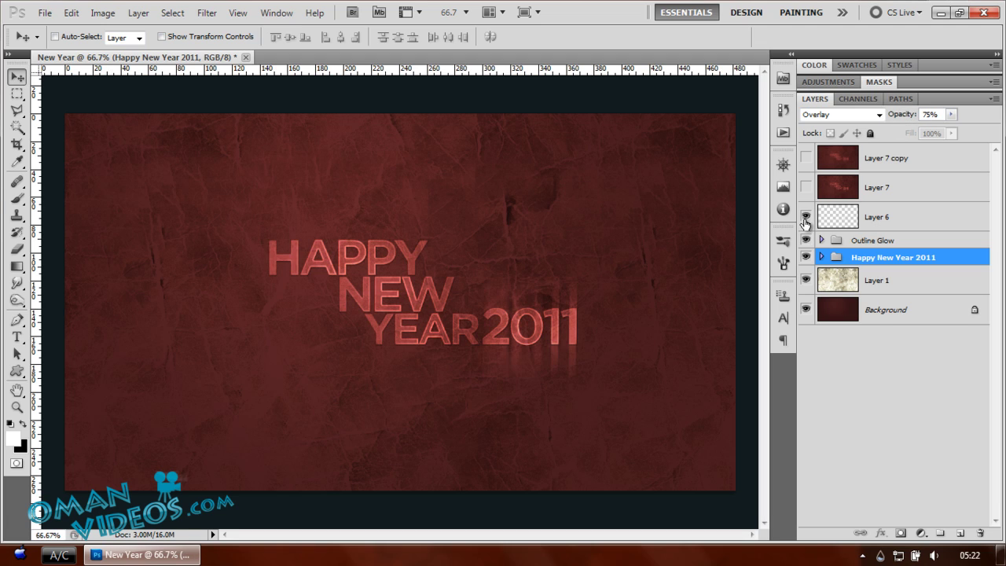
click(806, 189)
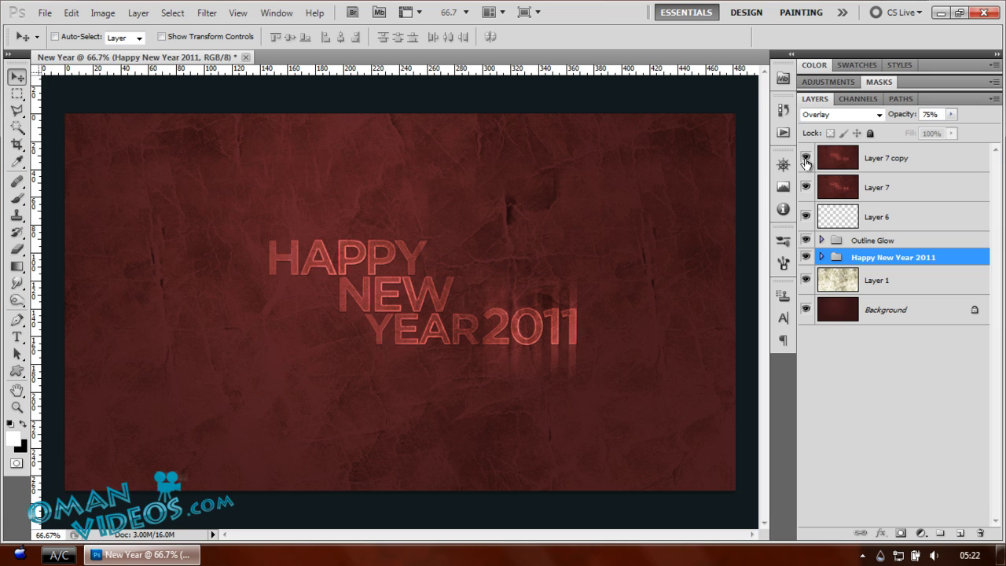
click(805, 158)
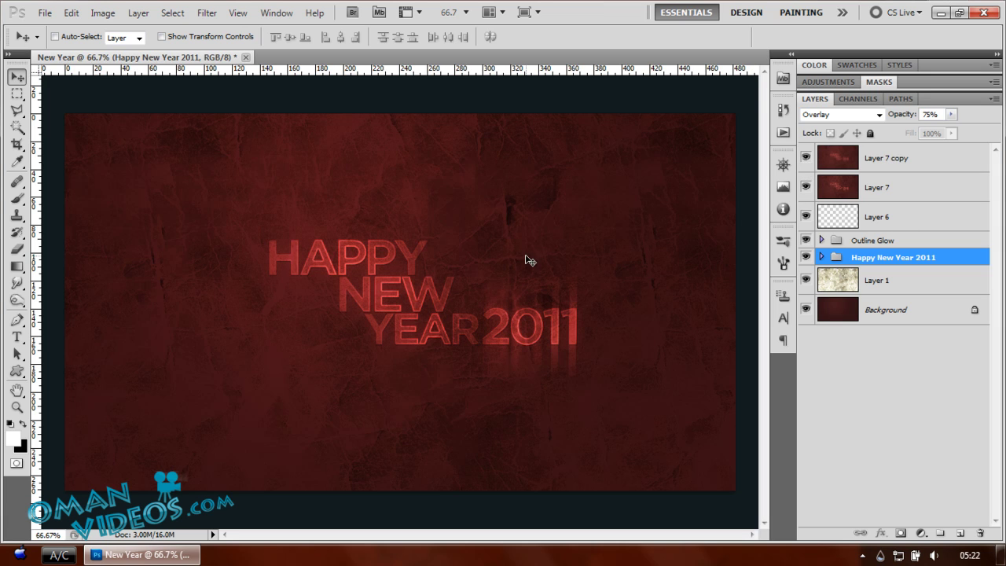
View the finished artwork in full-screen mode with panels hidden, panning at 100% then zooming out to the whole image
key(ctrl+1)
key(f)
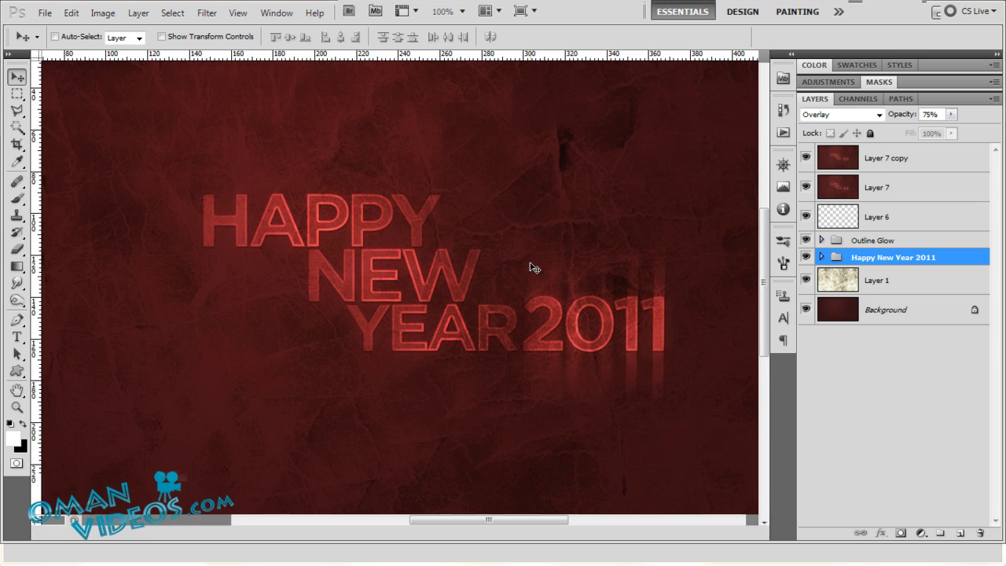
key(f)
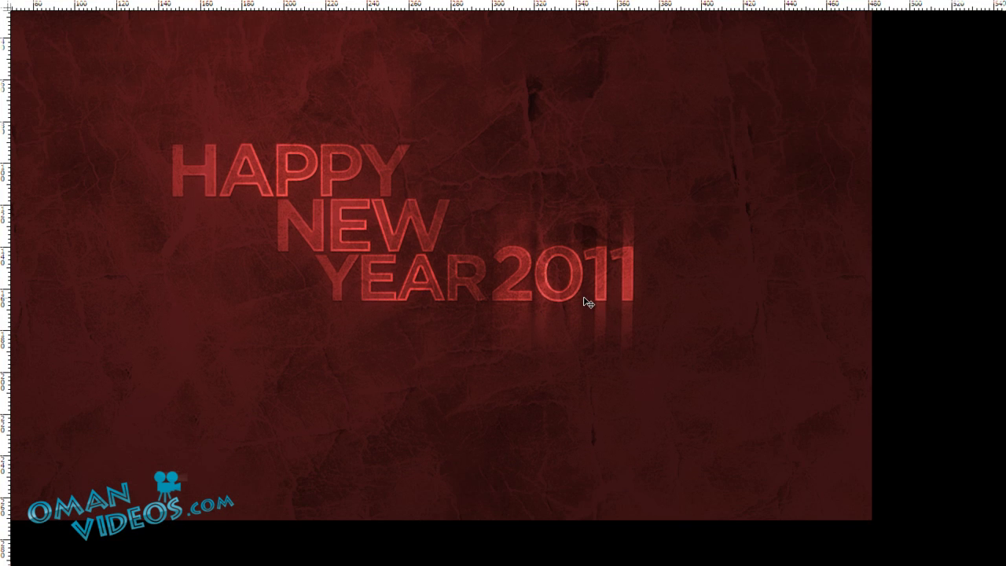
drag(494, 187, 629, 238)
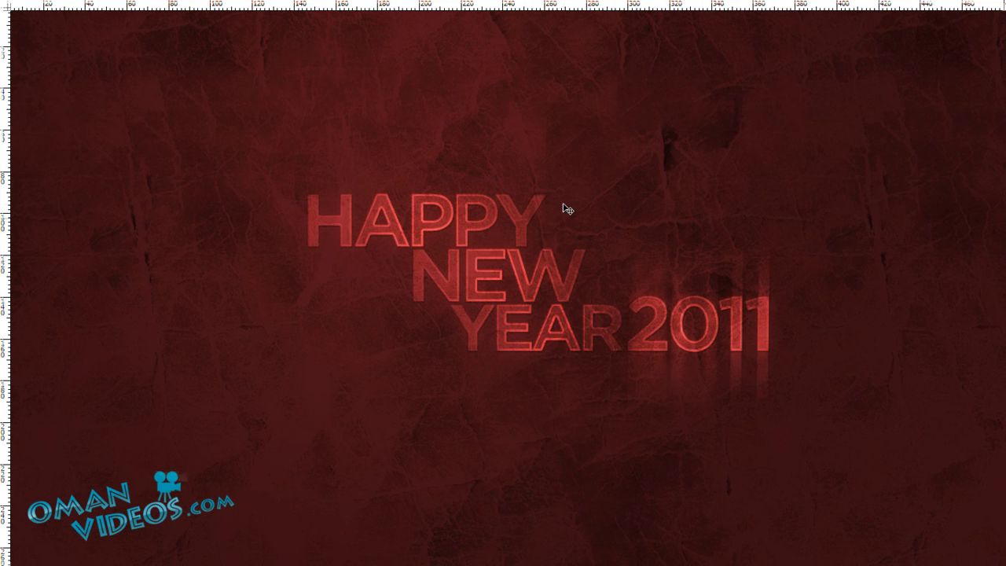
key(ctrl+minus)
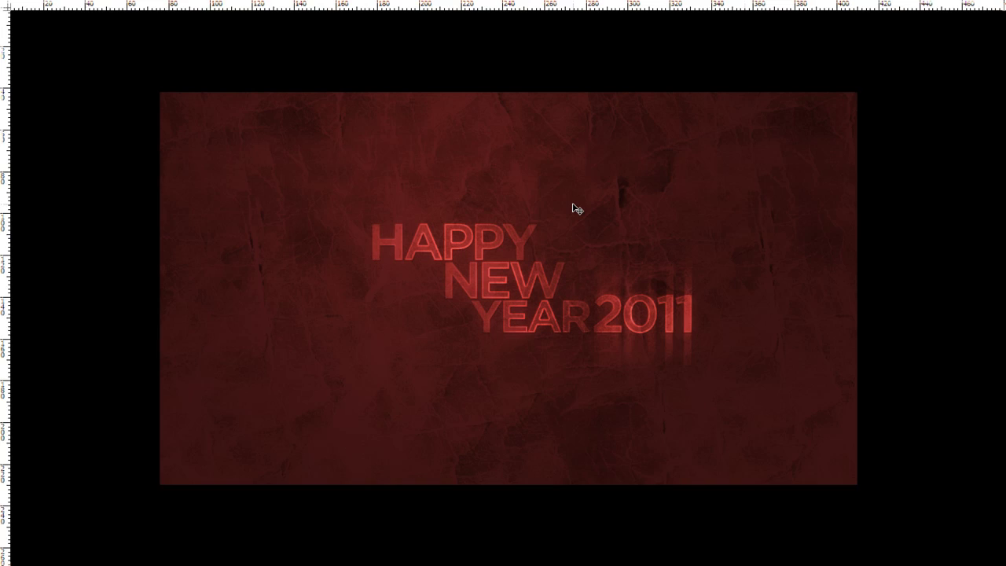